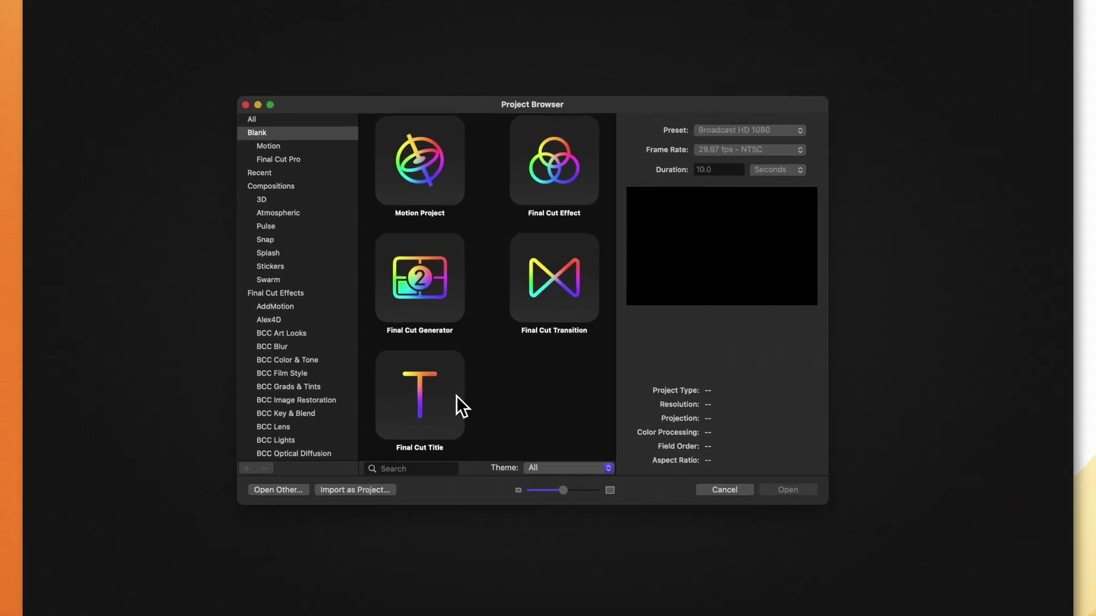
Step: Create a 3-second Final Cut Title project and delete its default text and Title Background layers
{"action": "left_click", "coordinate": [455, 401]}
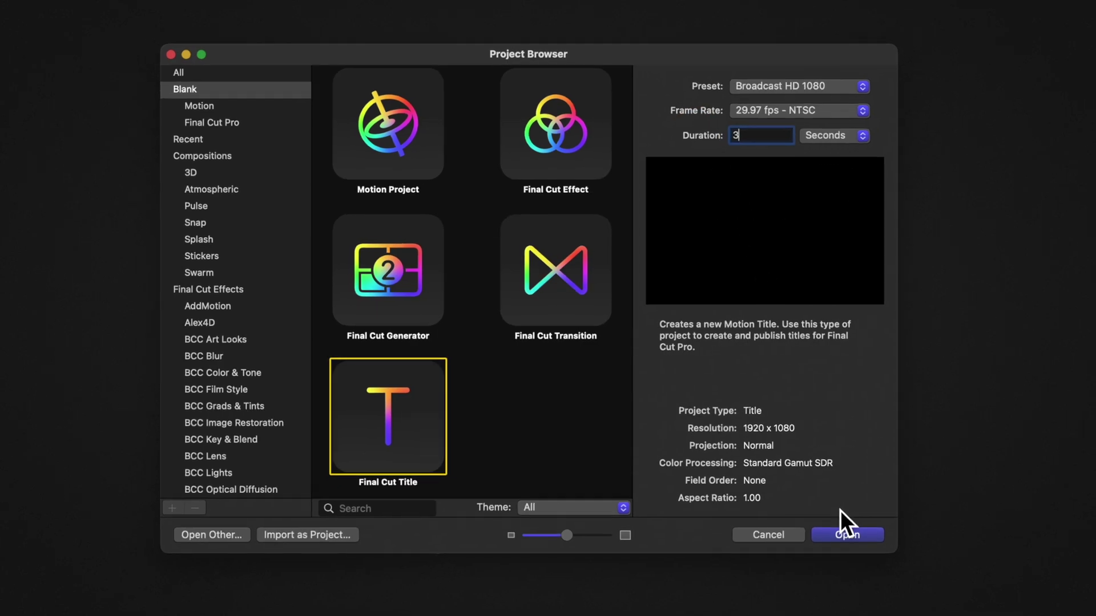
{"action": "left_click", "coordinate": [851, 543]}
{"action": "left_click", "coordinate": [436, 181]}
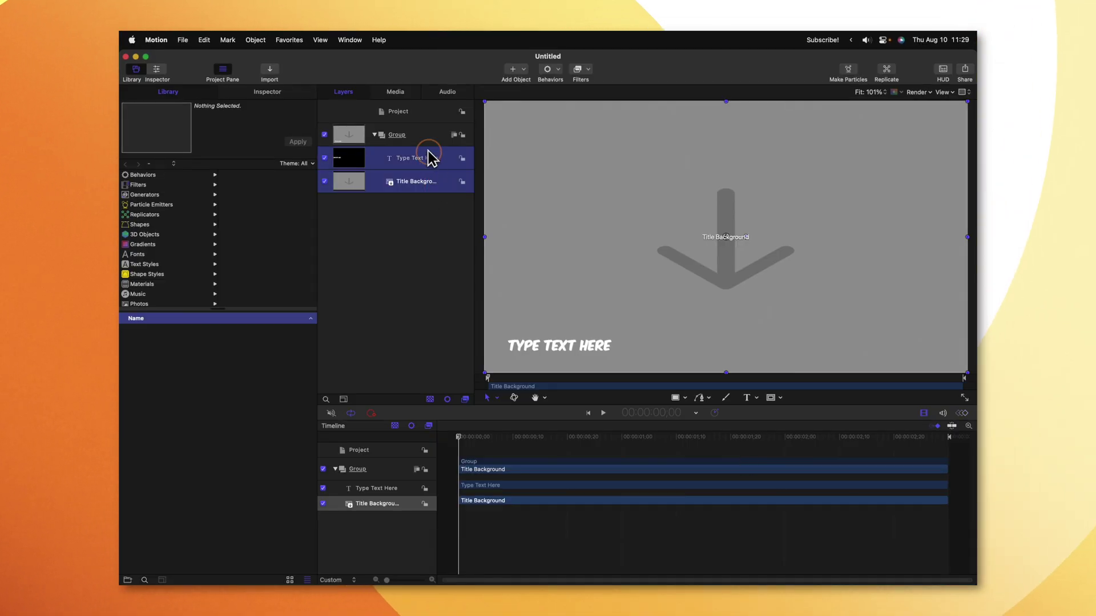
{"action": "left_click", "coordinate": [432, 158], "text": "shift"}
{"action": "key", "text": "Delete"}
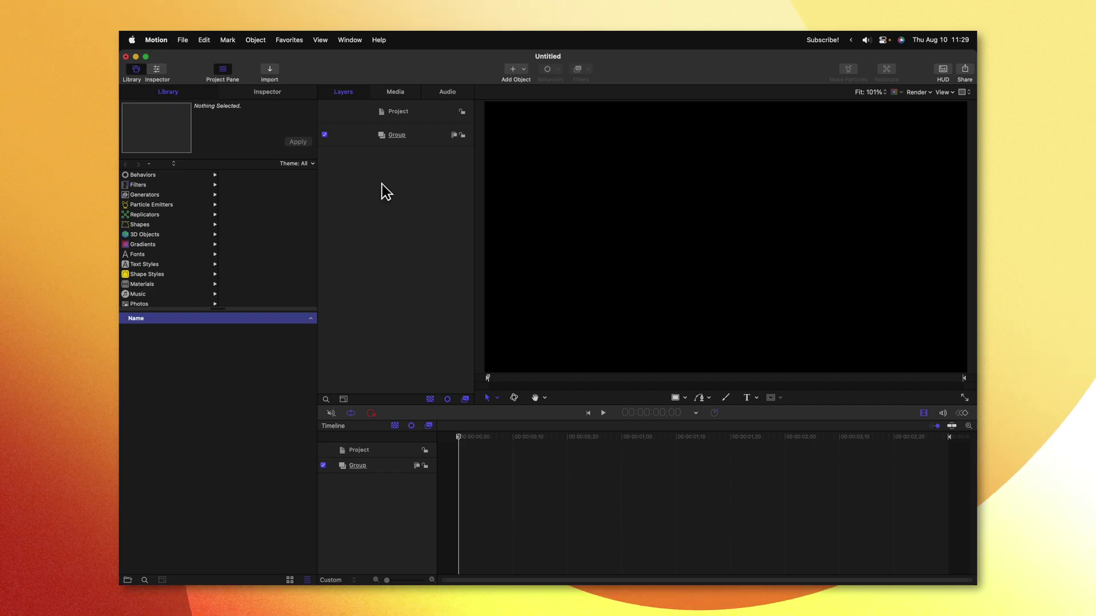
Step: Import Switch Animation.mp4 from the 2. Footage folder into the project
{"action": "key", "text": "super+i"}
{"action": "left_click", "coordinate": [344, 122]}
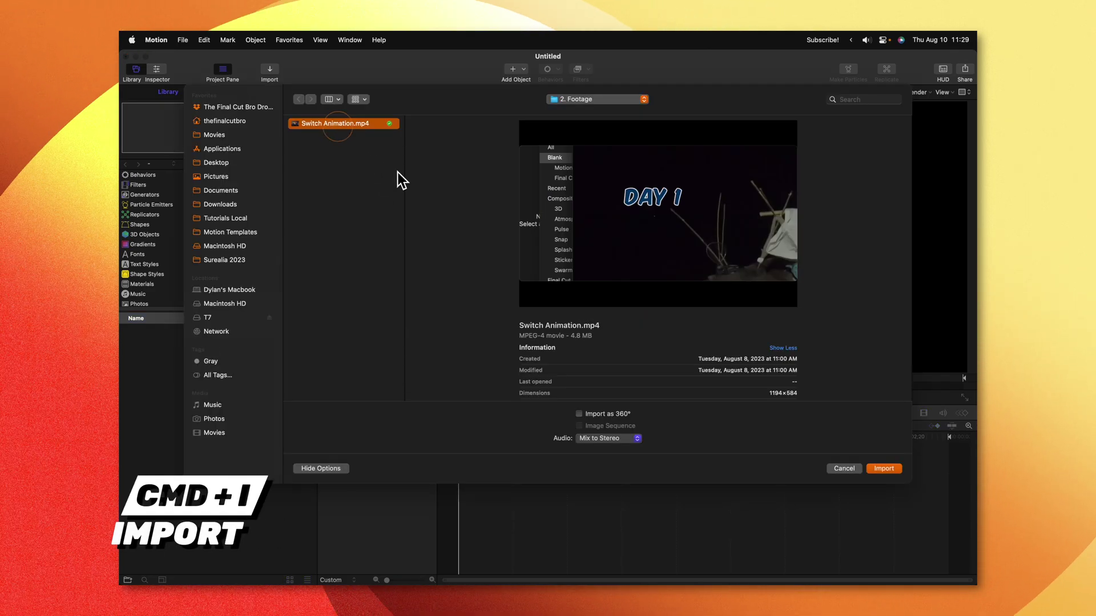
{"action": "left_click", "coordinate": [895, 468]}
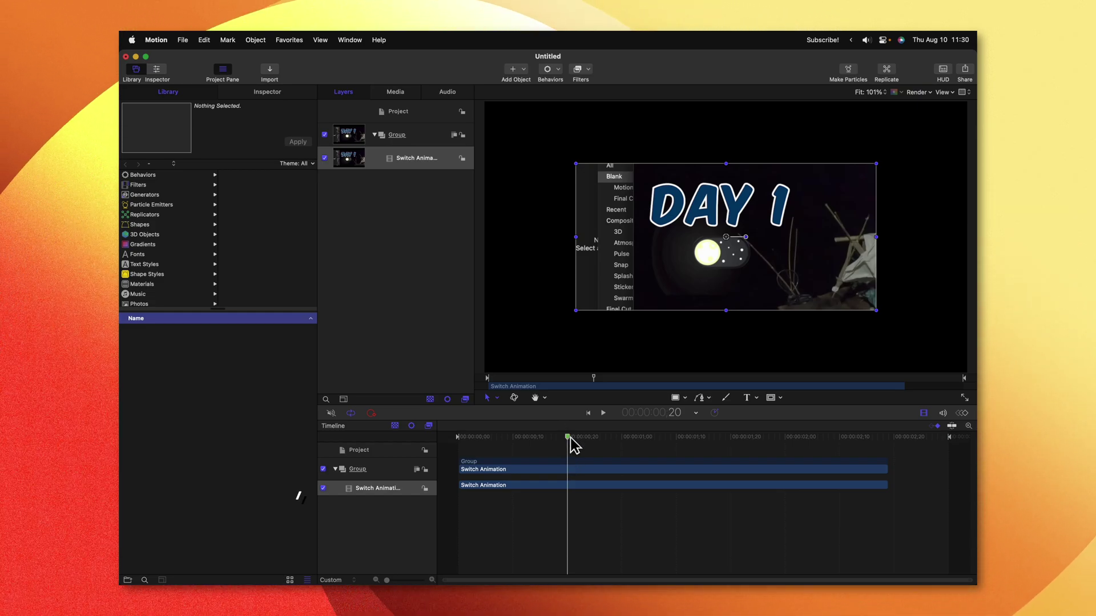
Step: Add timeline markers at the remaining key moments of the switch animation, including 1:03 and 2:03
{"action": "left_click_drag", "start_coordinate": [581, 439], "coordinate": [635, 438]}
{"action": "key", "text": "shift+m"}
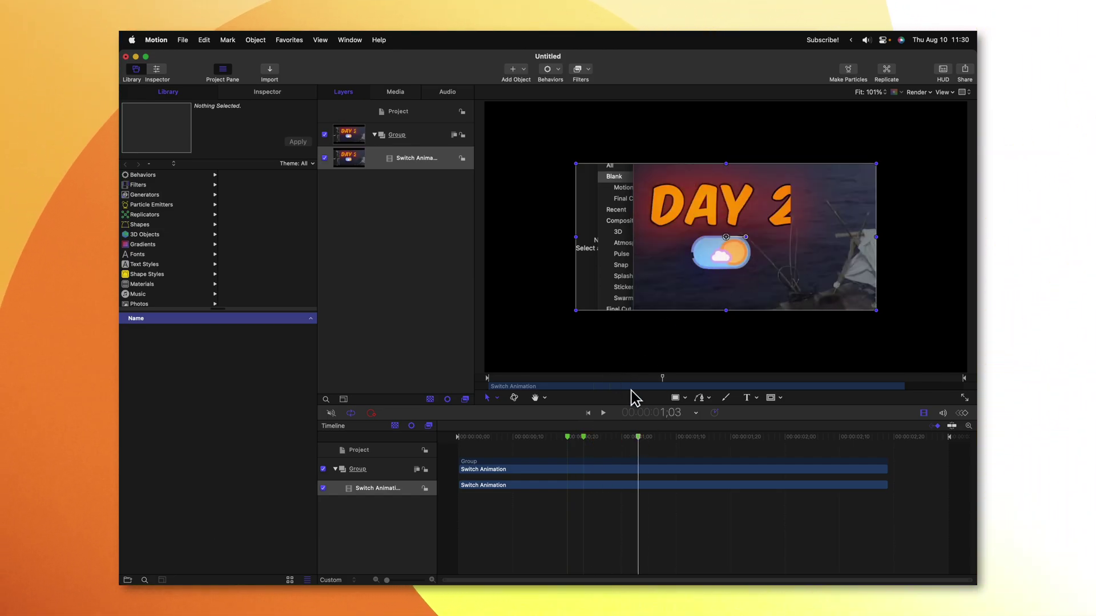
{"action": "left_click_drag", "start_coordinate": [643, 439], "coordinate": [801, 441]}
{"action": "key", "text": "shift+m"}
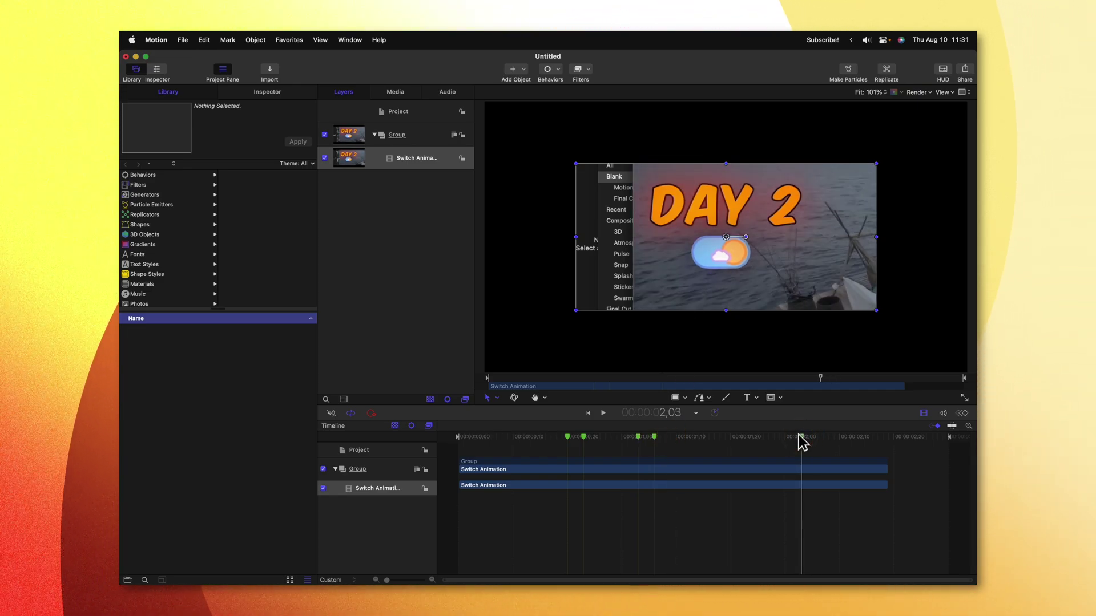
{"action": "key", "text": "m"}
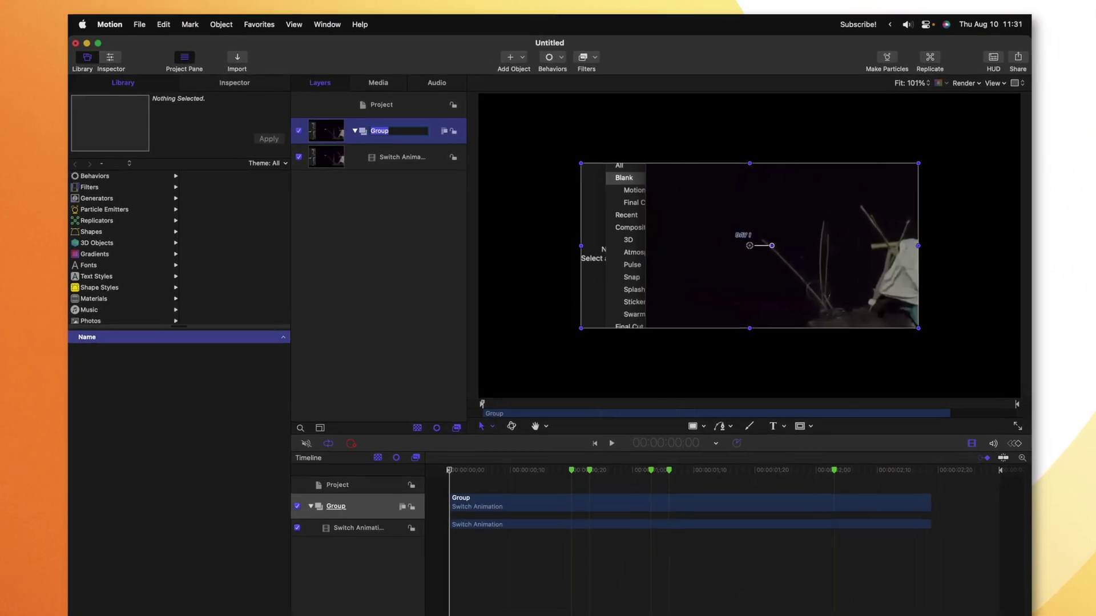
Step: Rename the footage group Original, then collapse and lock it
{"action": "type", "text": "Original"}
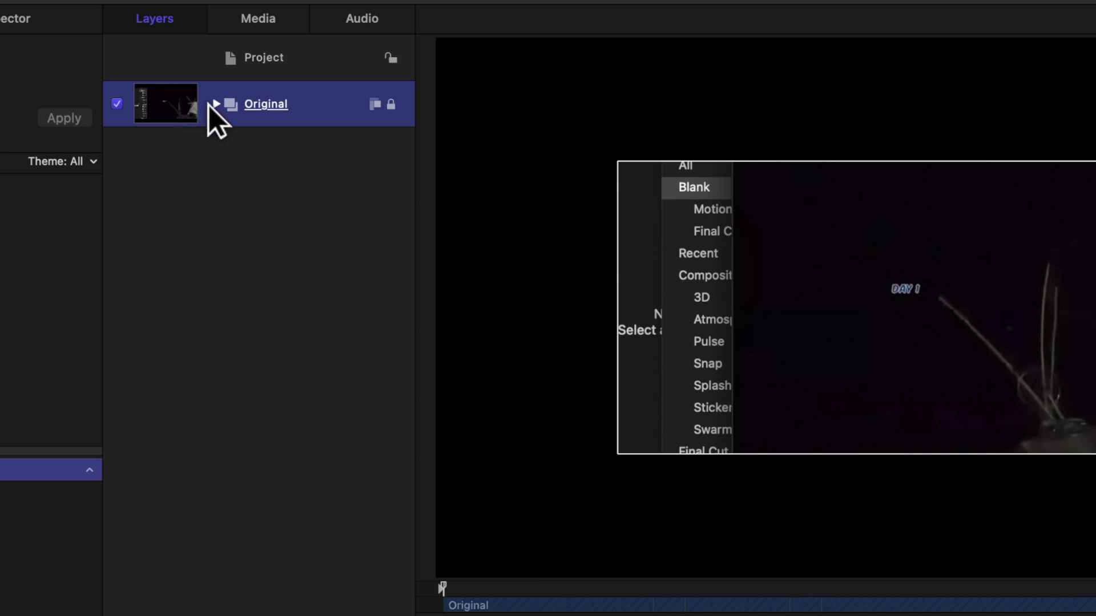
{"action": "left_click", "coordinate": [686, 422]}
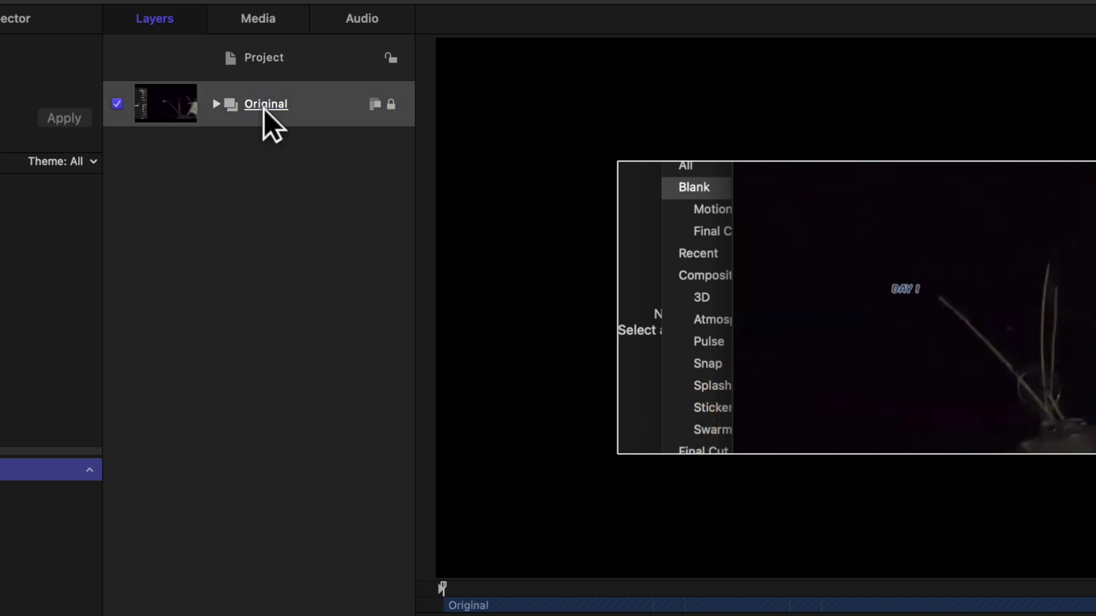
Step: Create a new group above Original and name it Switch
{"action": "right_click", "coordinate": [276, 220]}
{"action": "left_click", "coordinate": [296, 238]}
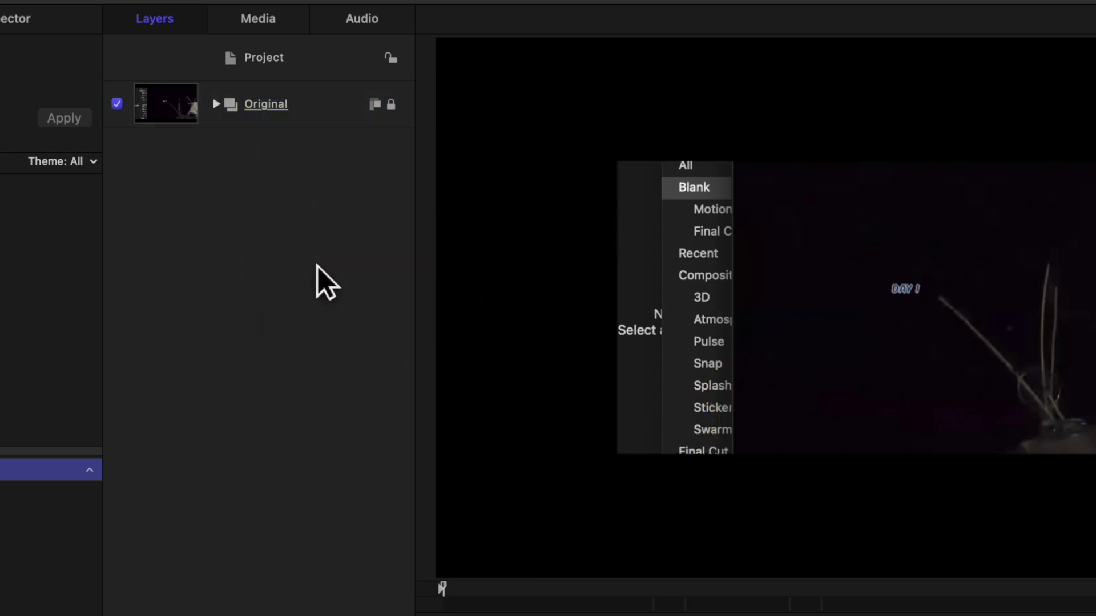
{"action": "left_click", "coordinate": [260, 116]}
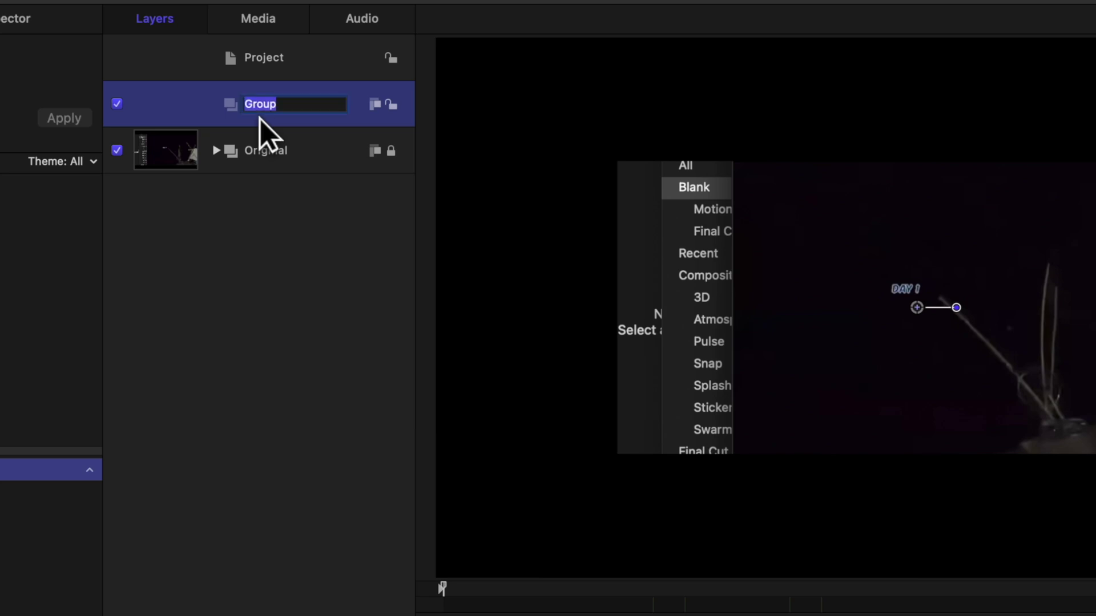
{"action": "type", "text": "Switch"}
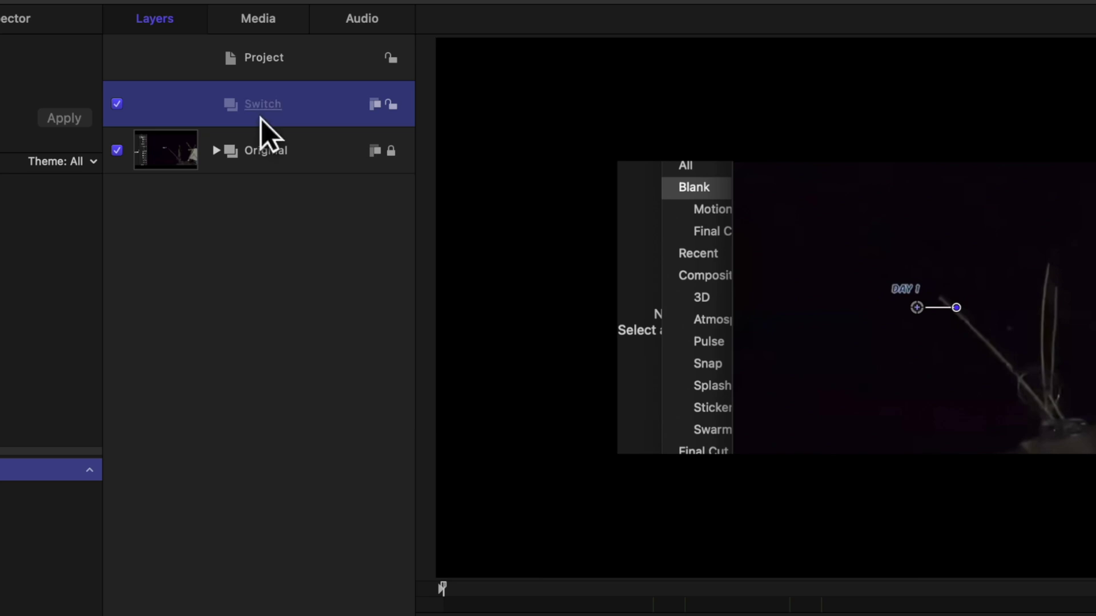
{"action": "key", "text": "Return"}
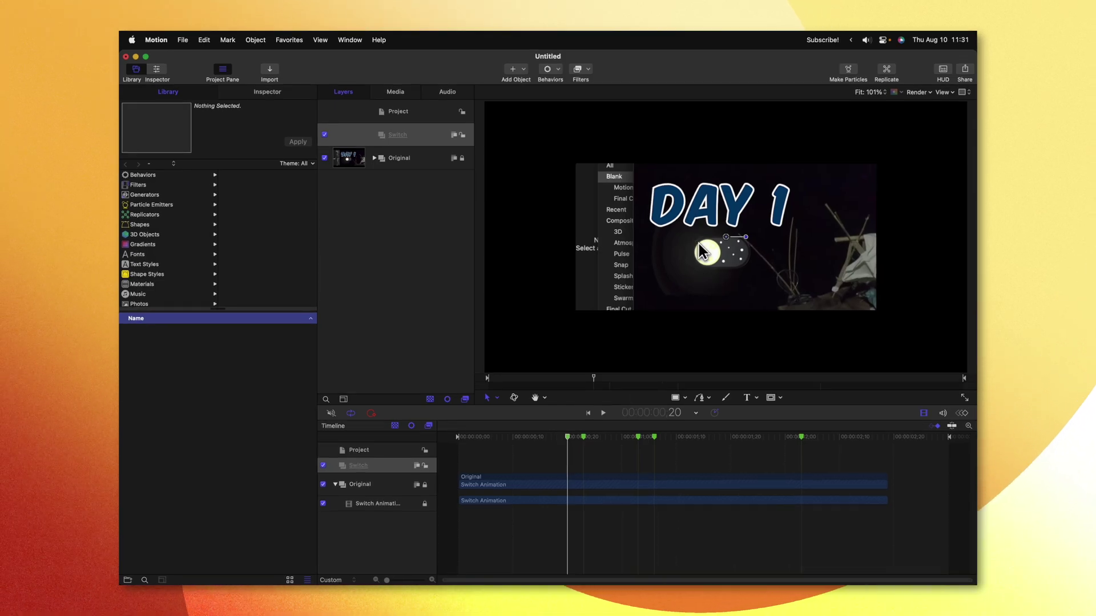
Step: Draw a rectangle about 226 by 128 px over the reference switch in the Switch group
{"action": "left_click", "coordinate": [675, 398]}
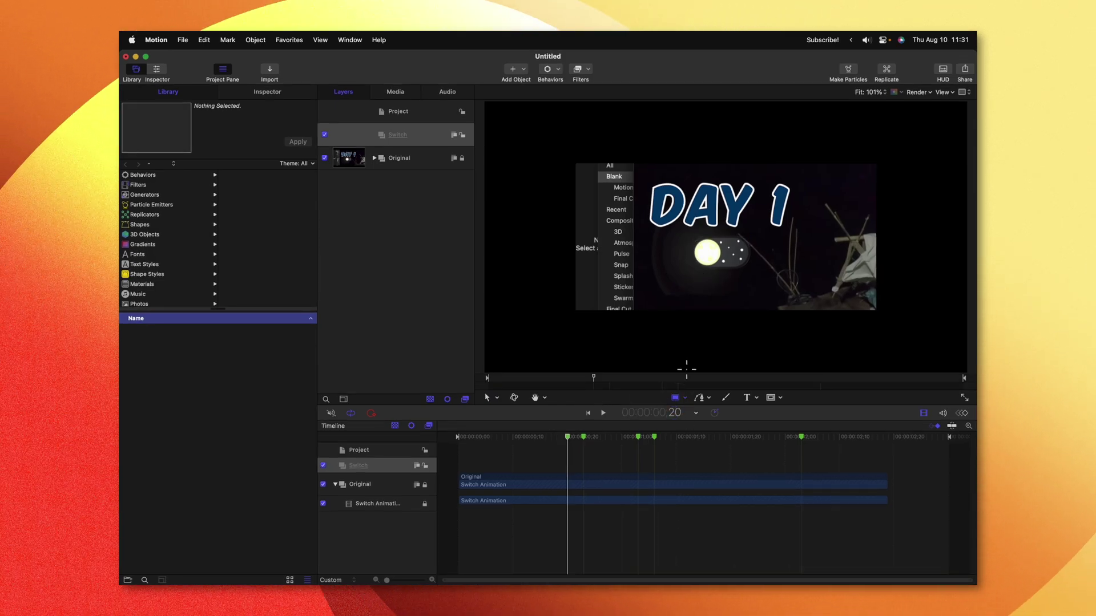
{"action": "key", "text": "super+equal"}
{"action": "key", "text": "super+equal"}
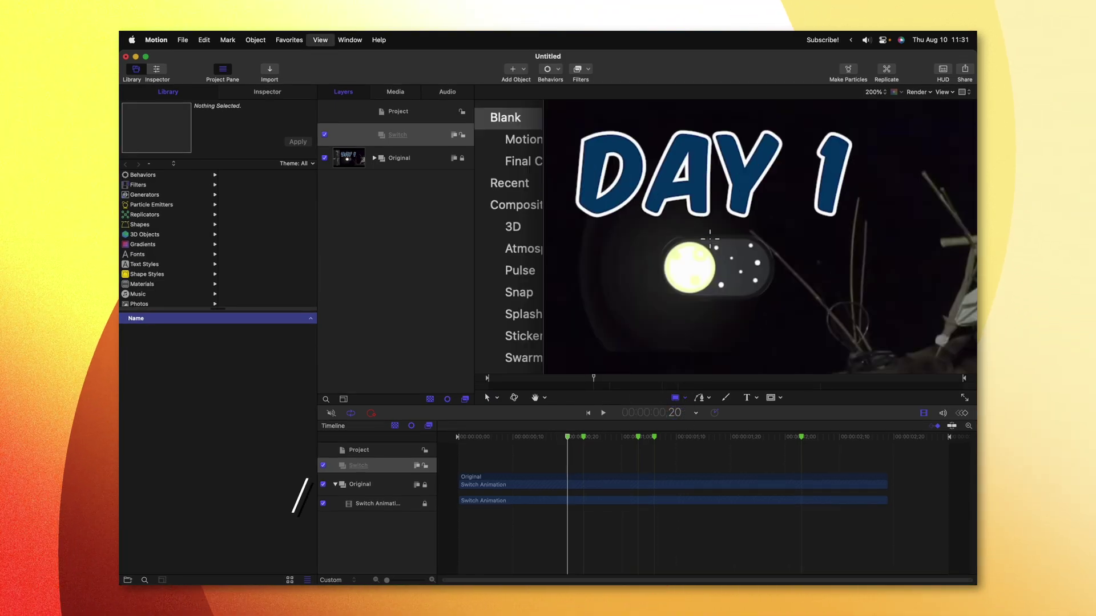
{"action": "scroll", "coordinate": [710, 238], "scroll_direction": "down", "scroll_amount": 3}
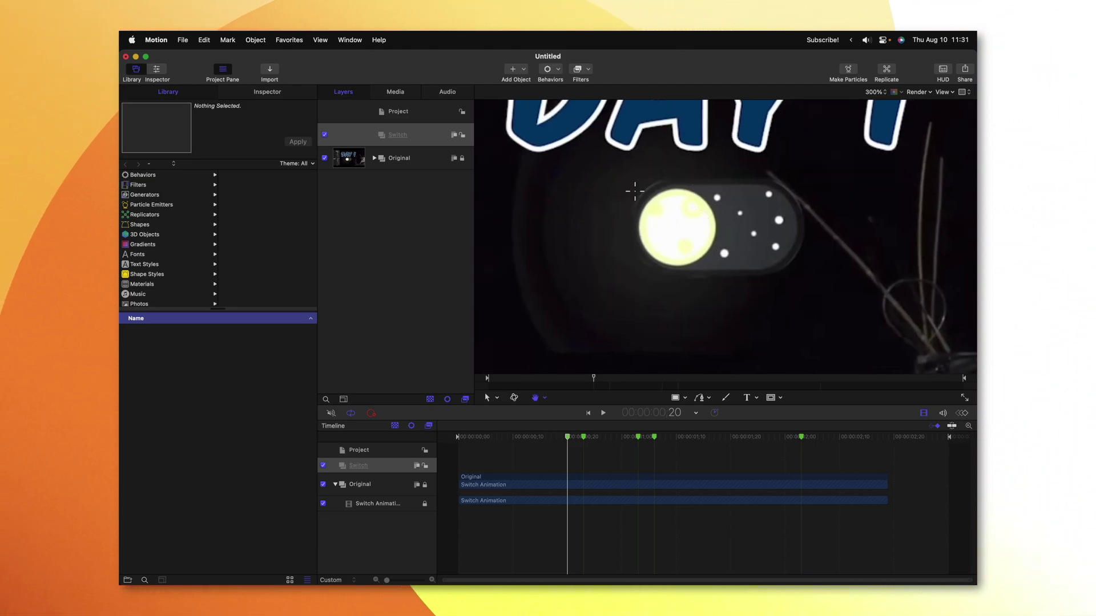
{"action": "left_click_drag", "start_coordinate": [631, 179], "coordinate": [802, 274]}
Step: Set the rectangle's outline width to 12 and its corner roundness to 40
{"action": "left_click", "coordinate": [264, 93]}
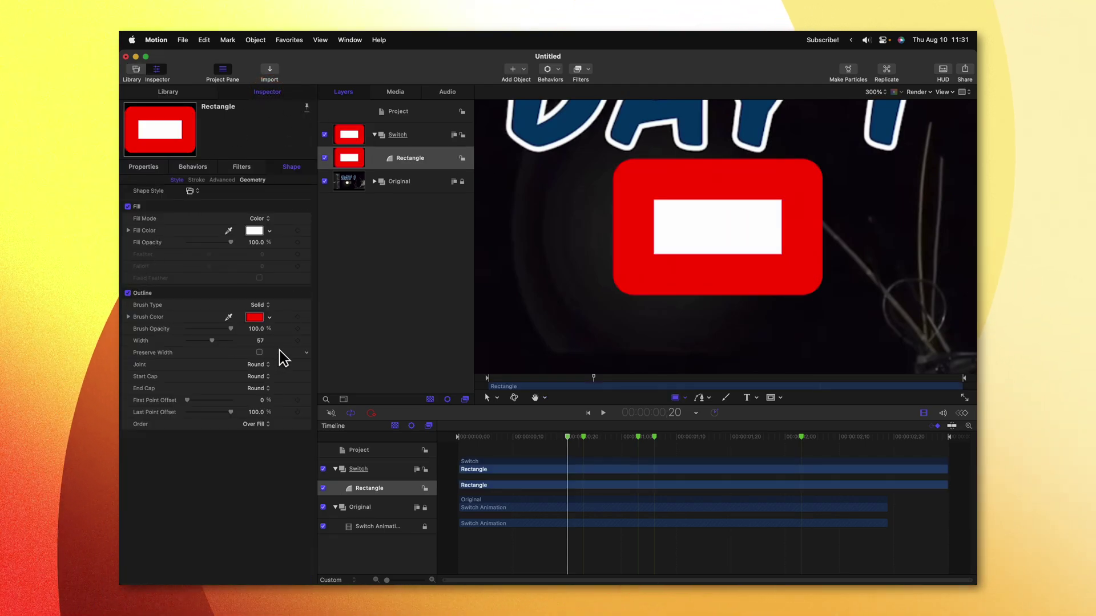
{"action": "key", "text": "Return"}
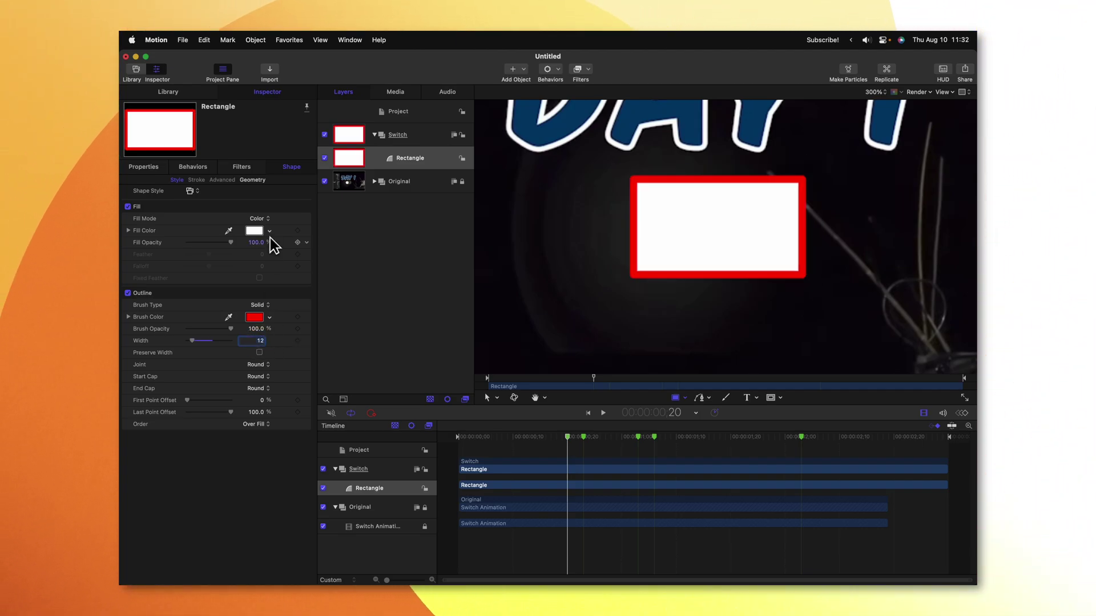
{"action": "left_click", "coordinate": [254, 181]}
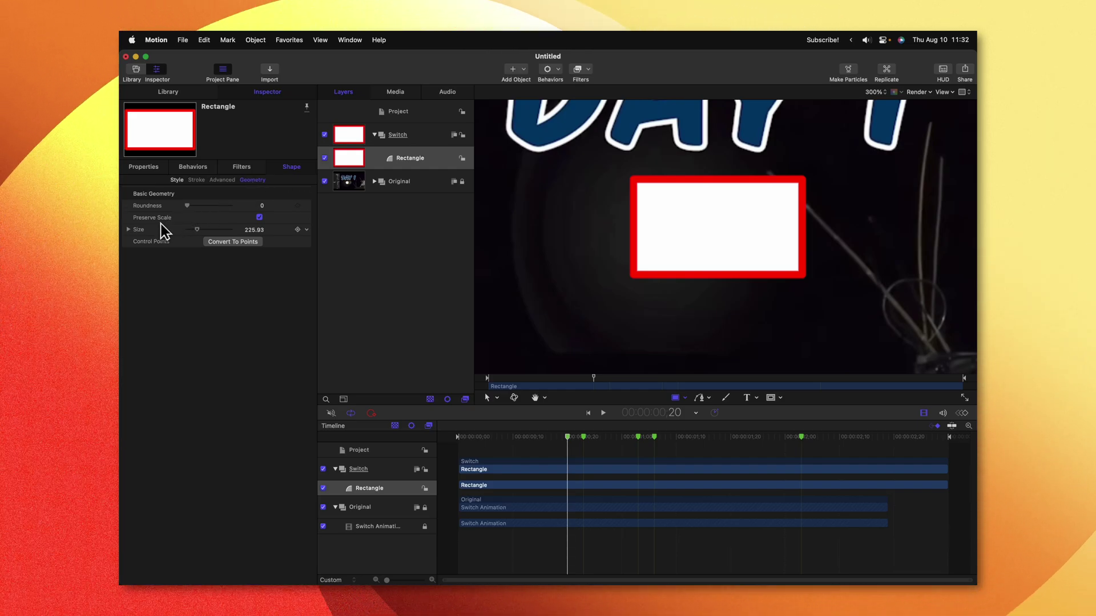
{"action": "left_click", "coordinate": [162, 225]}
{"action": "left_click", "coordinate": [262, 206]}
{"action": "type", "text": "40"}
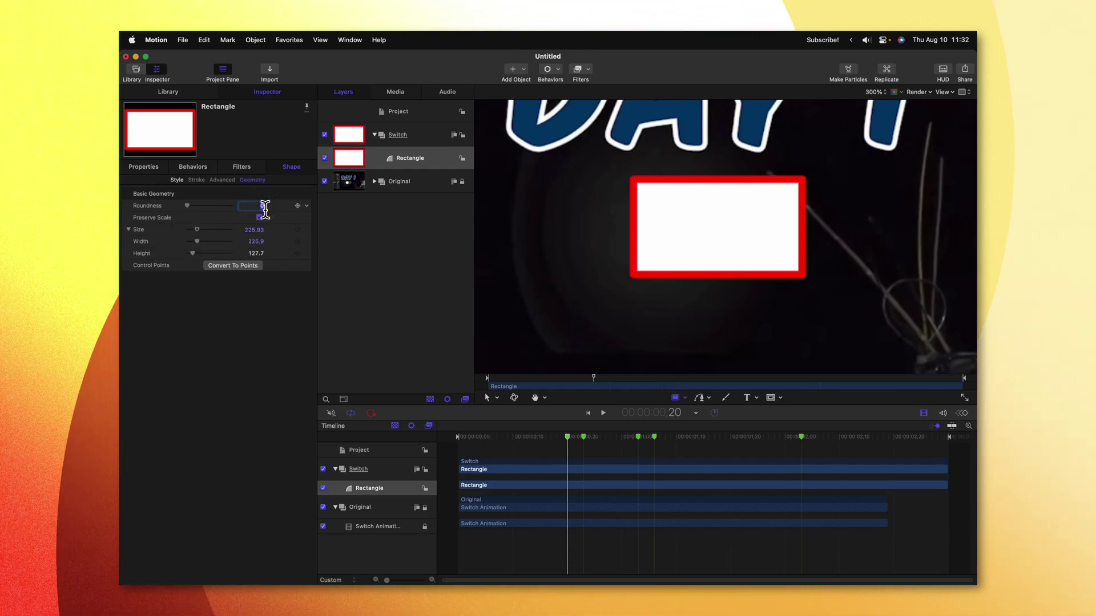
{"action": "key", "text": "Return"}
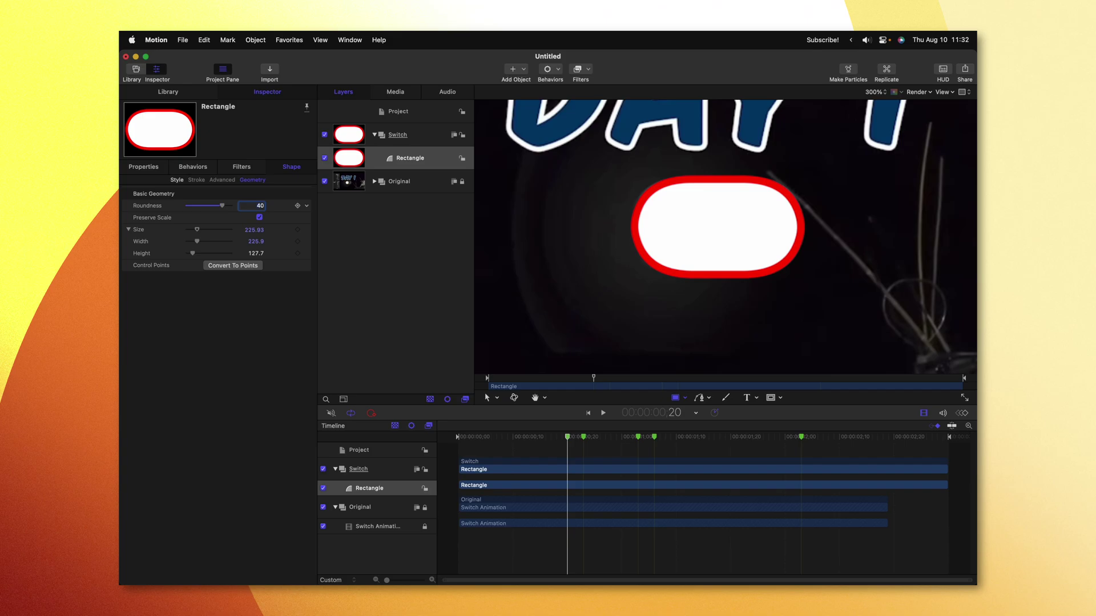
Step: Set the rectangle's size to 230 wide and 130 high
{"action": "left_click", "coordinate": [260, 243]}
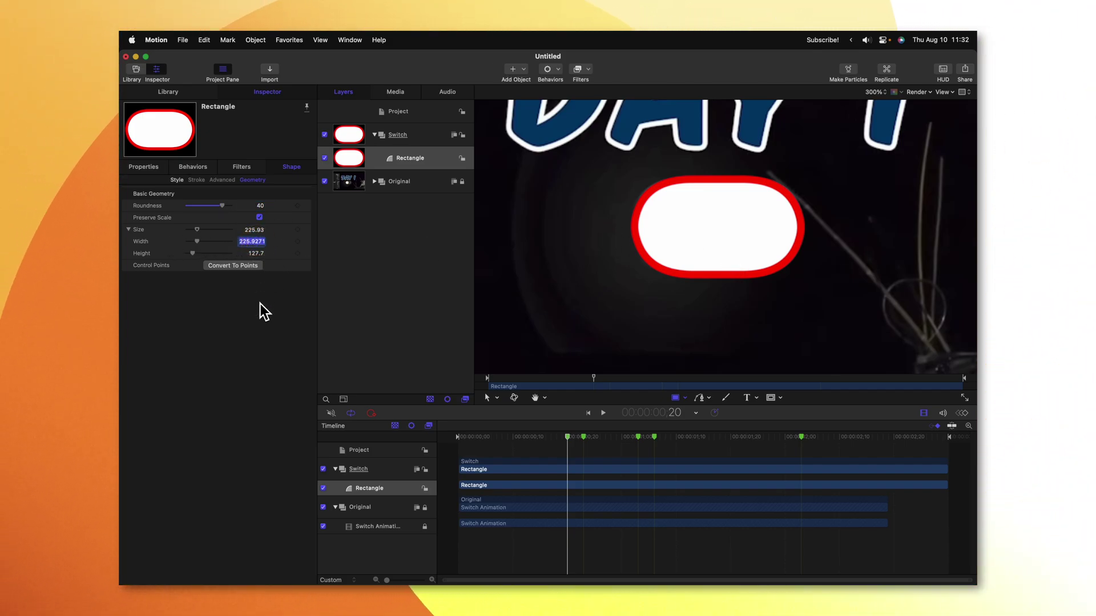
{"action": "type", "text": "230"}
{"action": "key", "text": "Return"}
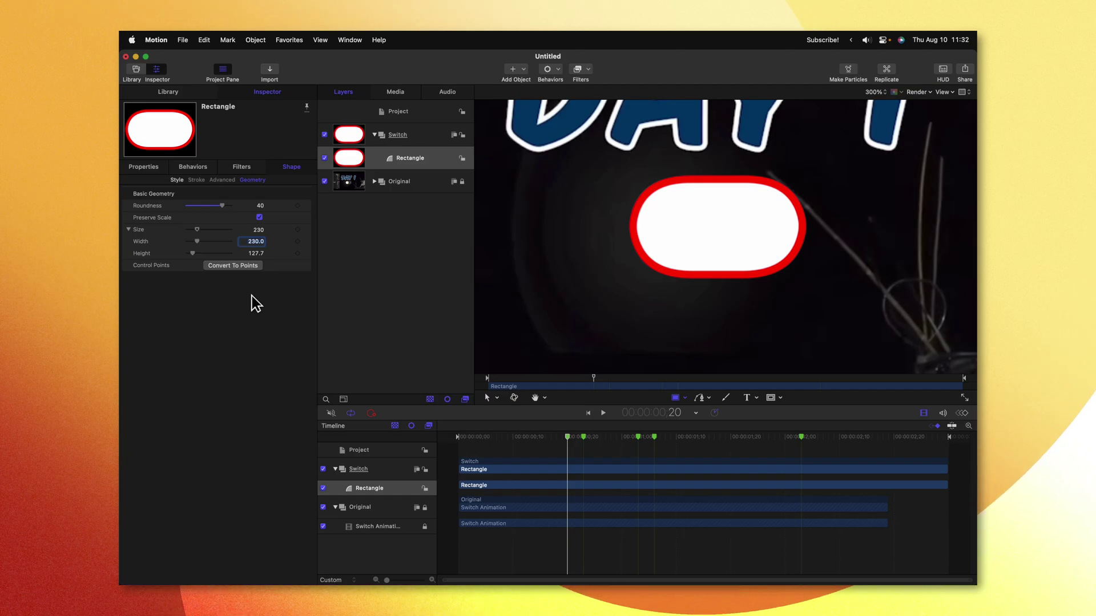
{"action": "left_click", "coordinate": [258, 253]}
{"action": "type", "text": "130.0"}
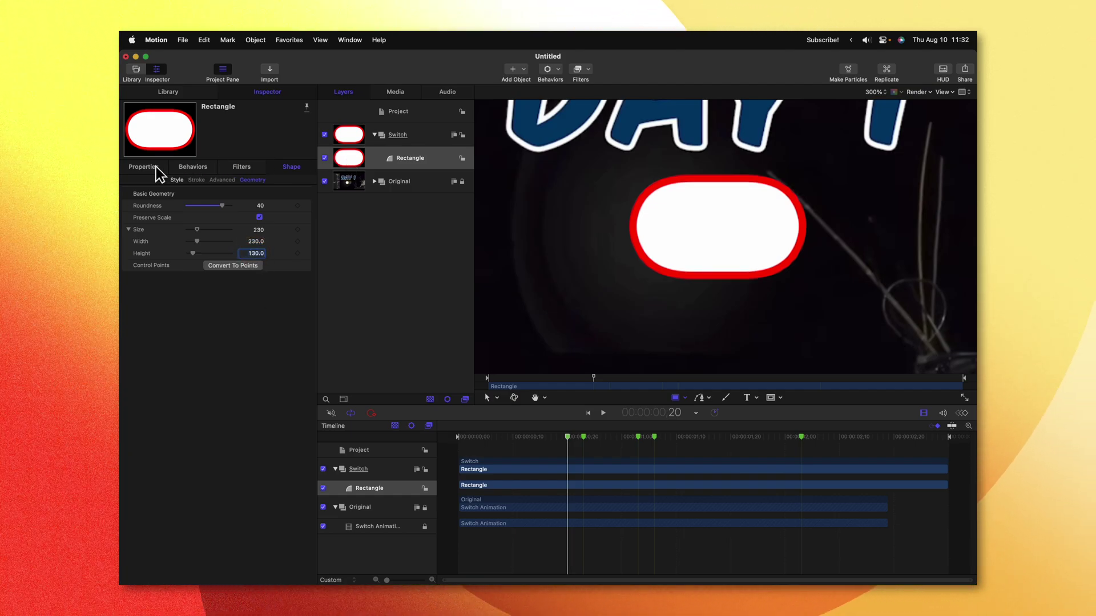
Step: Reset the rectangle's Position parameter to its default
{"action": "left_click", "coordinate": [151, 168]}
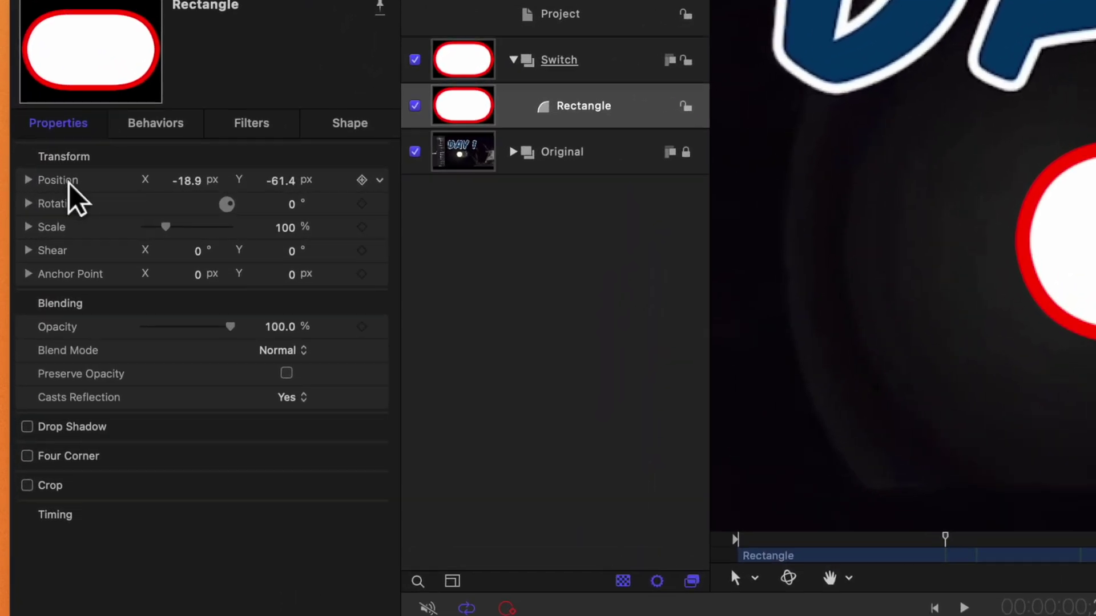
{"action": "right_click", "coordinate": [147, 194]}
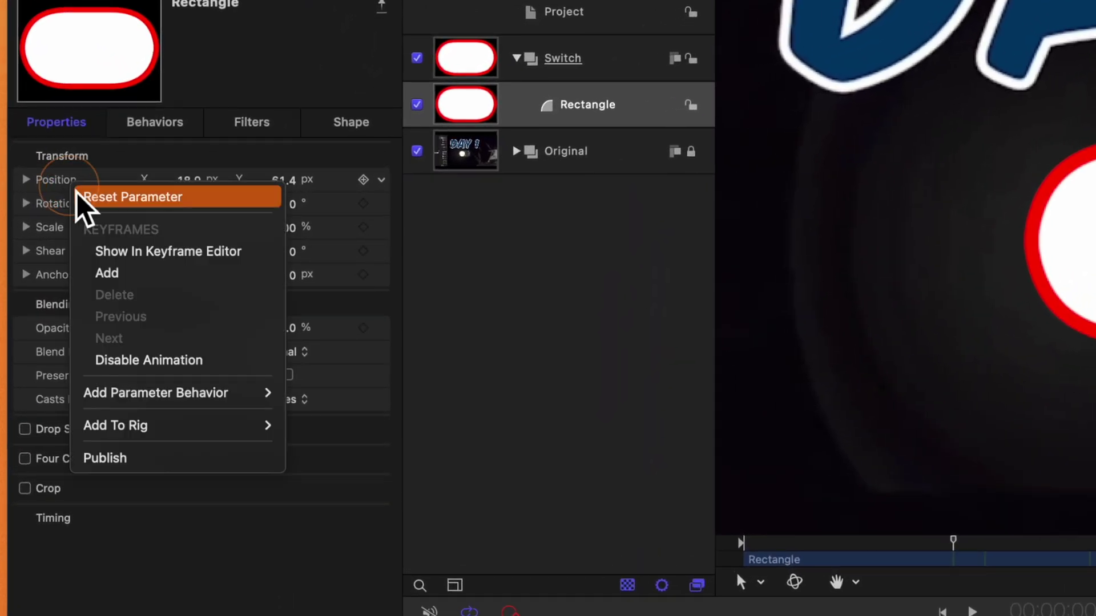
{"action": "left_click", "coordinate": [86, 197]}
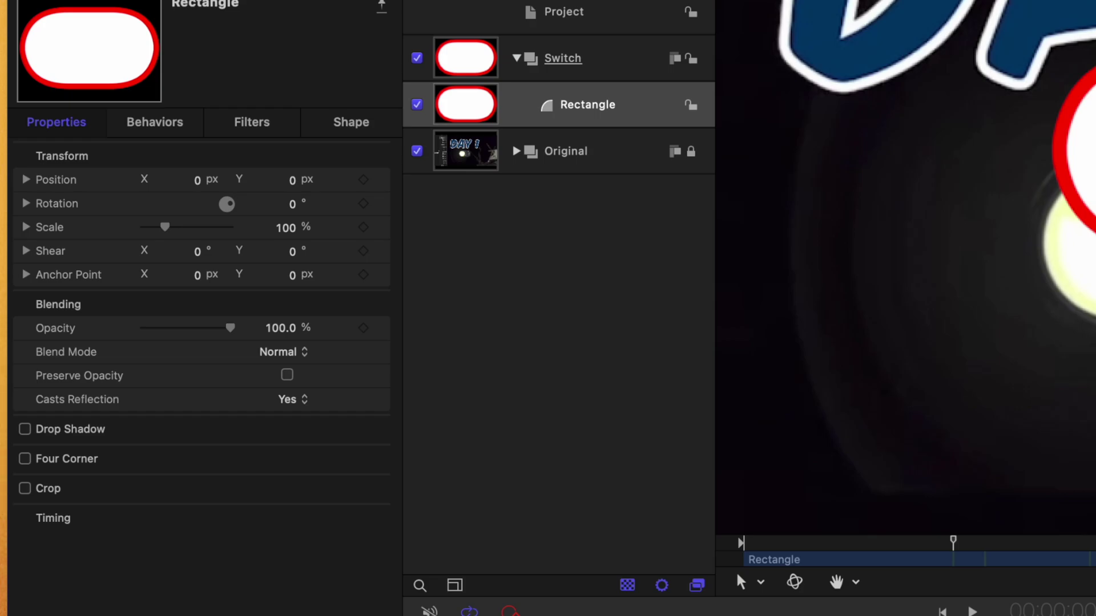
Step: Move the whole Switch group directly to the right of the reference switch in the footage
{"action": "left_click", "coordinate": [625, 65]}
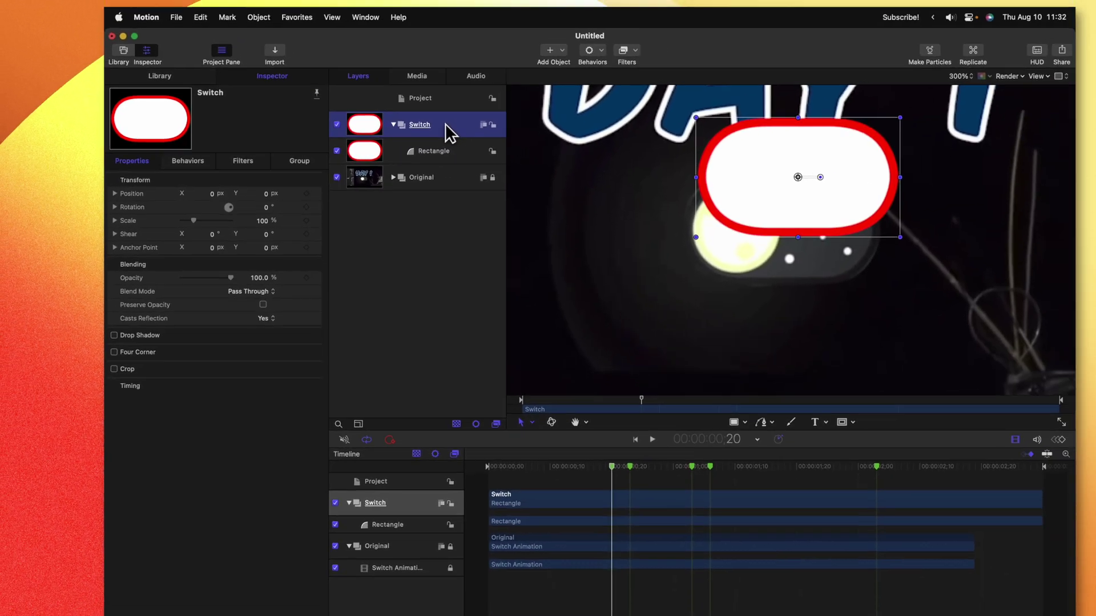
{"action": "left_click_drag", "start_coordinate": [800, 180], "coordinate": [966, 225]}
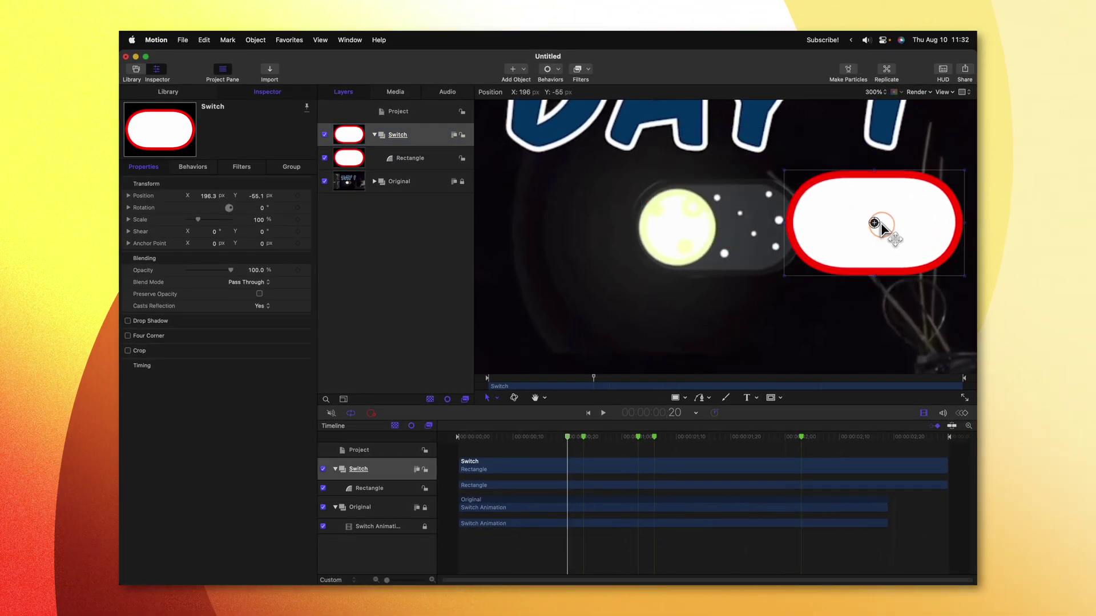
{"action": "left_click_drag", "start_coordinate": [881, 222], "coordinate": [905, 230]}
Step: Rename the rectangle Pill and fill it with the dark grey sampled from the reference switch's body
{"action": "left_click", "coordinate": [418, 161]}
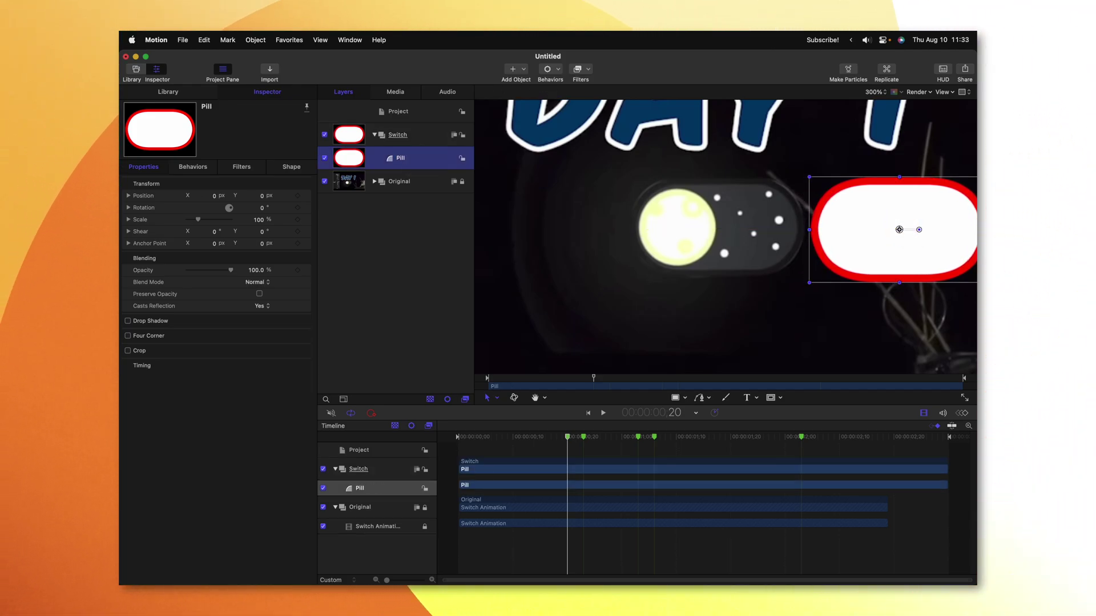
{"action": "left_click", "coordinate": [292, 167]}
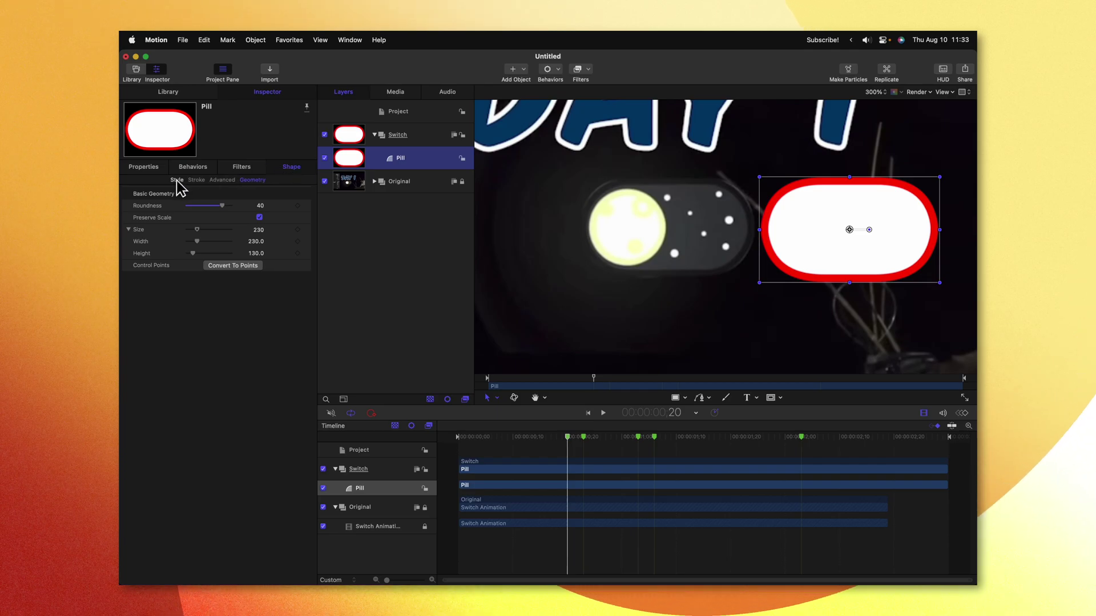
{"action": "left_click", "coordinate": [177, 181]}
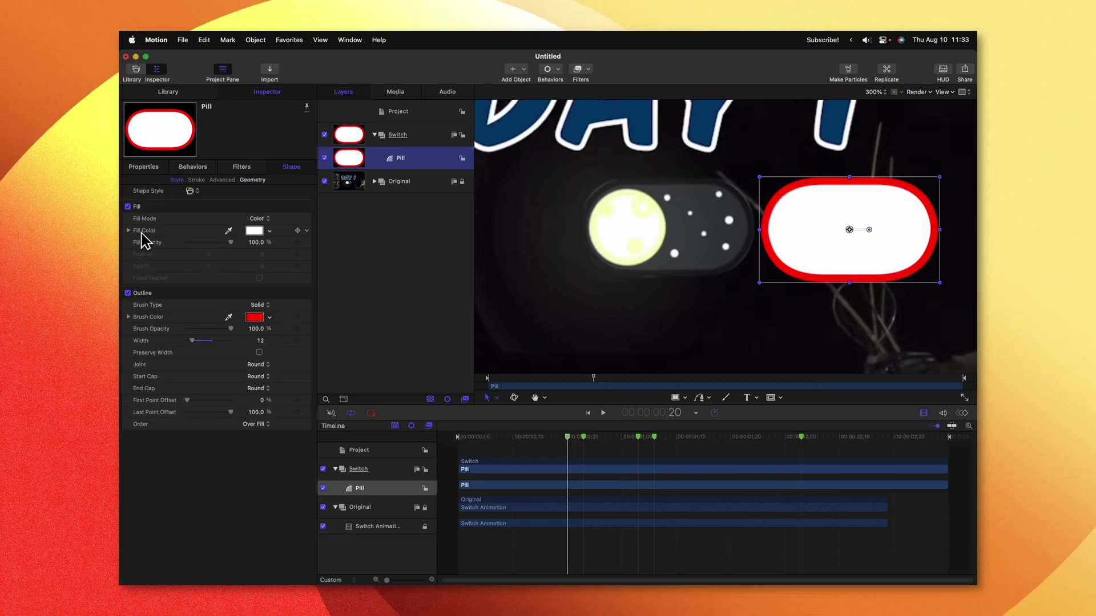
{"action": "left_click", "coordinate": [229, 231]}
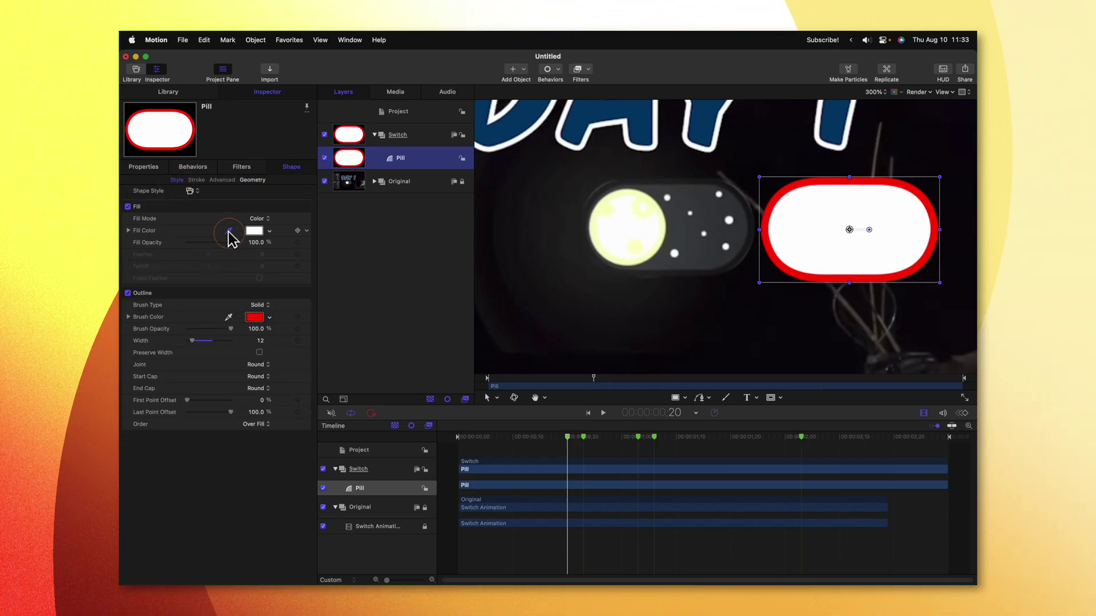
{"action": "left_click", "coordinate": [727, 209]}
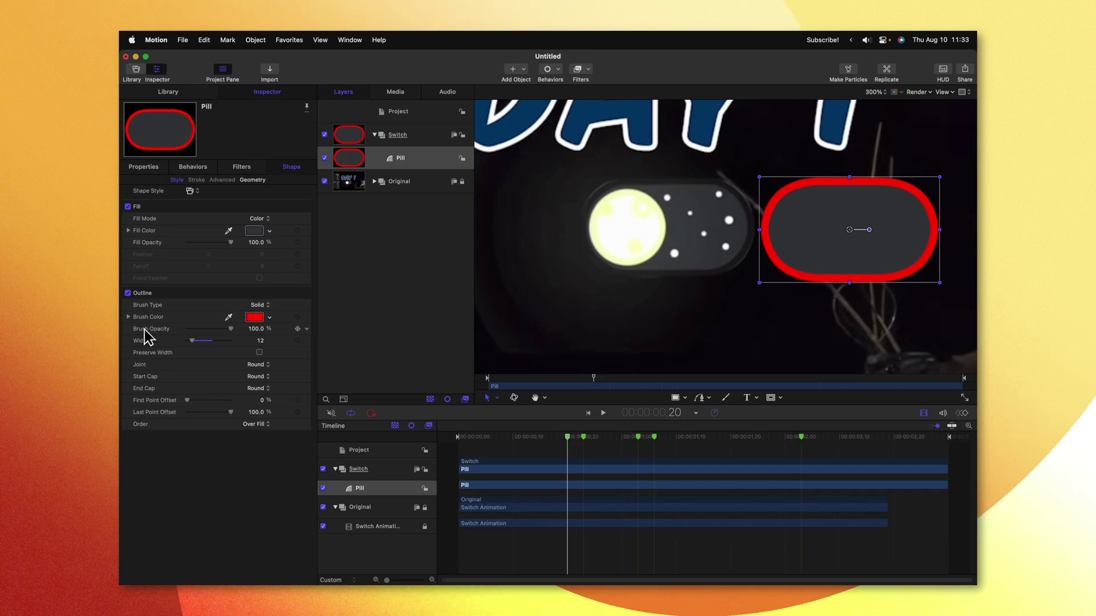
Step: Change the Pill shape's outline color from red to black
{"action": "left_click", "coordinate": [254, 318]}
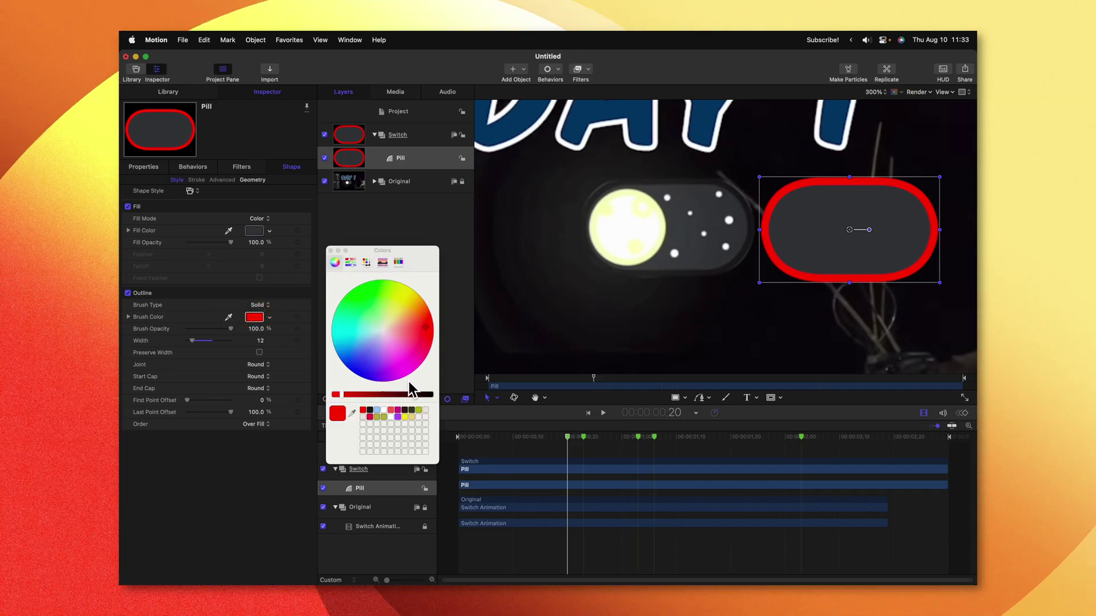
{"action": "left_click_drag", "start_coordinate": [410, 400], "coordinate": [468, 404]}
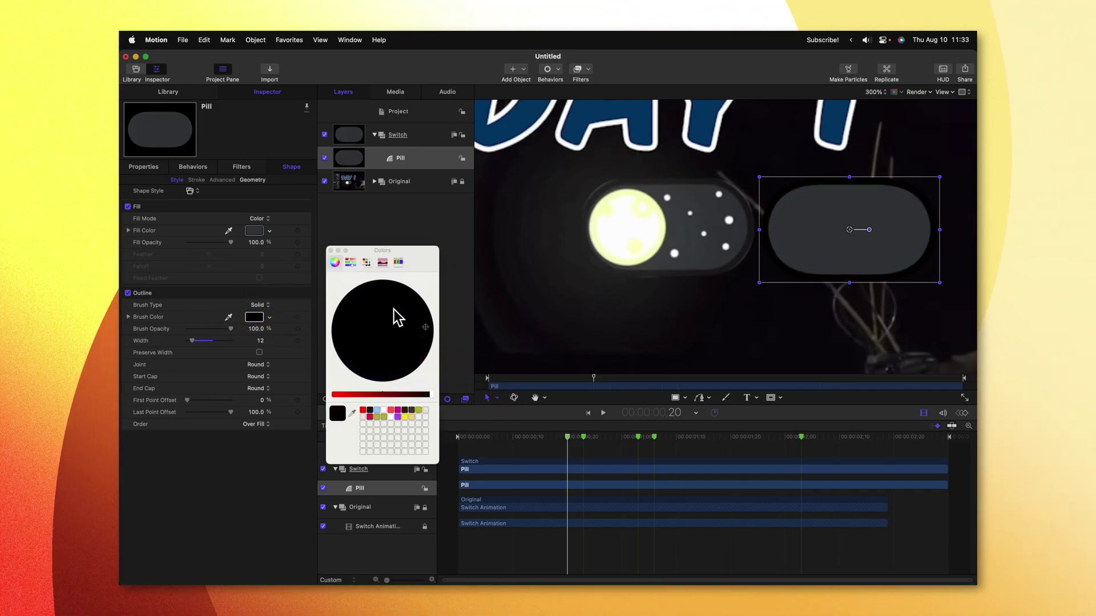
{"action": "left_click", "coordinate": [331, 252]}
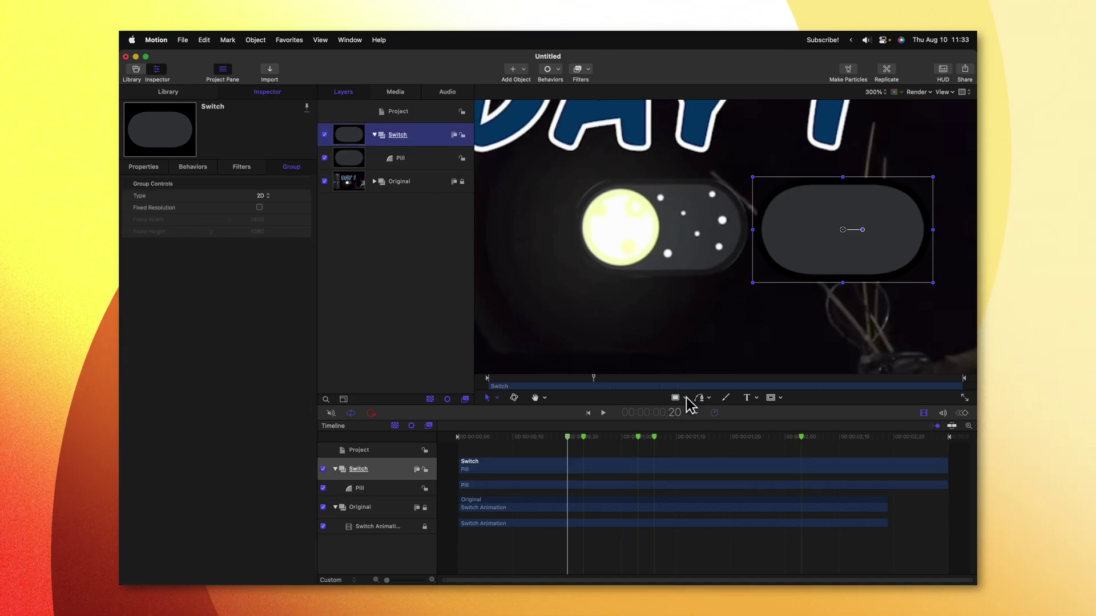
Step: Draw a circle with a radius of about 42 over the pill in the Switch group and turn off its outline
{"action": "left_click", "coordinate": [685, 398]}
{"action": "left_click", "coordinate": [694, 427]}
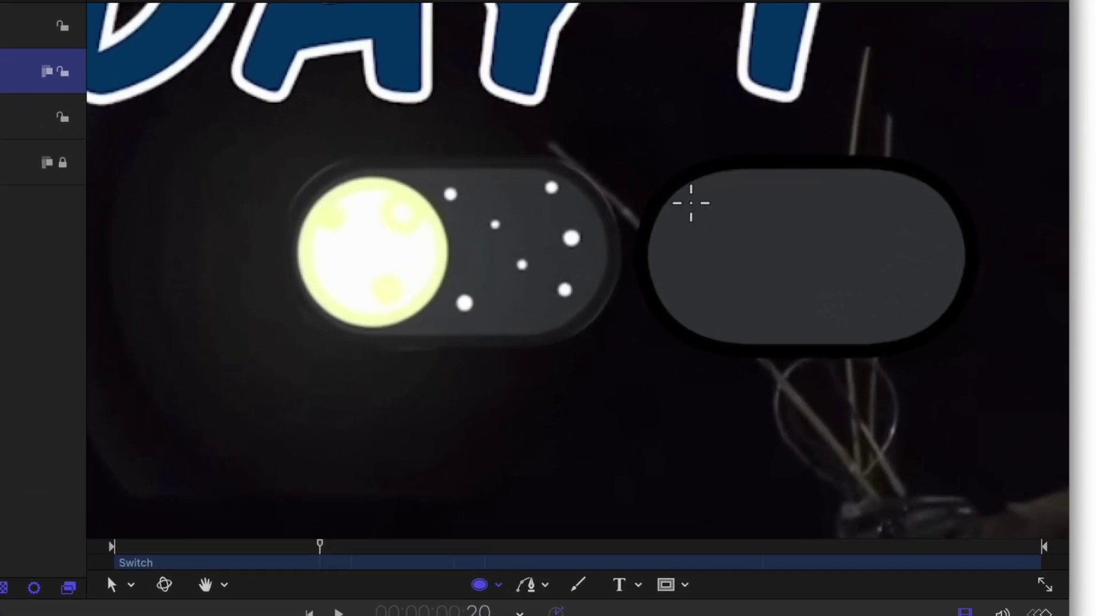
{"action": "left_click_drag", "start_coordinate": [690, 202], "coordinate": [815, 311]}
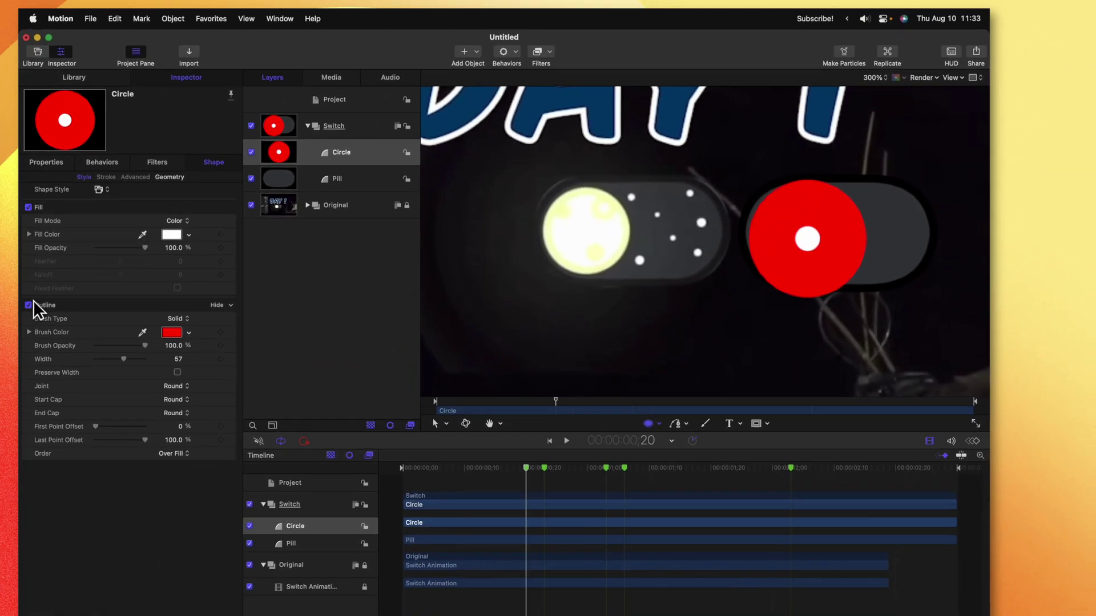
{"action": "left_click", "coordinate": [127, 293]}
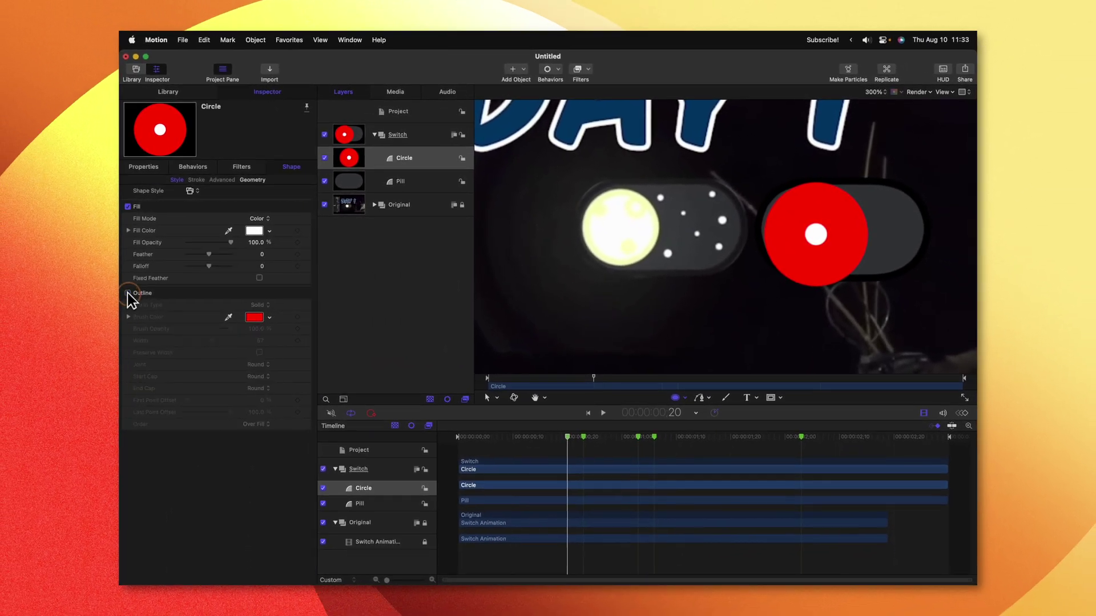
Step: Move the white circle into the left end of the pill, vertically centered
{"action": "left_click", "coordinate": [255, 180]}
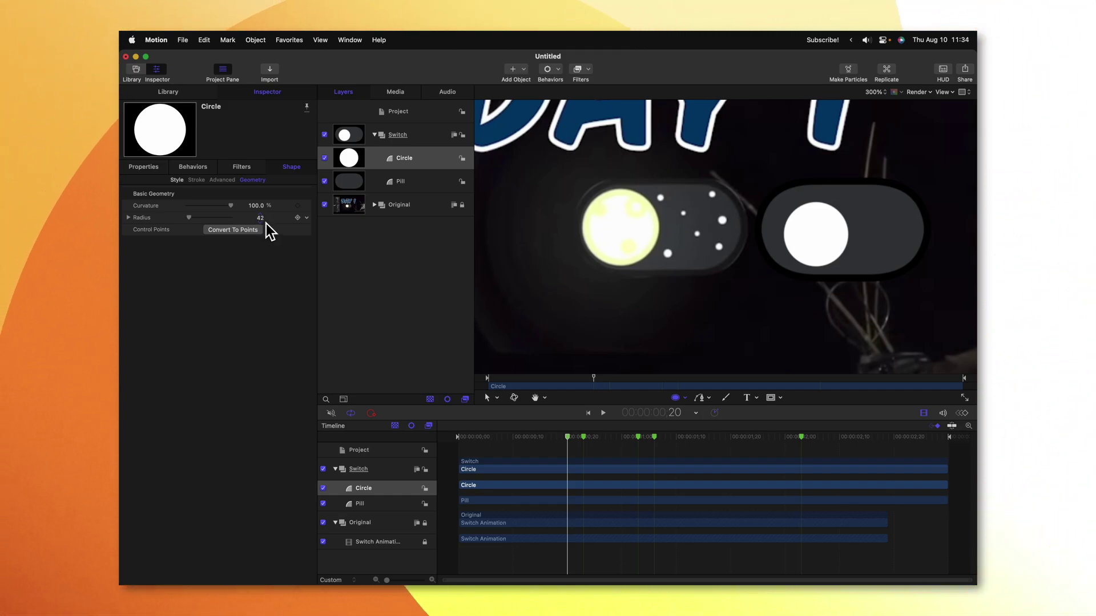
{"action": "left_click", "coordinate": [491, 399]}
{"action": "mouse_move", "coordinate": [827, 245]}
{"action": "left_mouse_down"}
{"action": "mouse_move", "coordinate": [807, 237]}
{"action": "mouse_move", "coordinate": [813, 253]}
{"action": "left_mouse_up"}
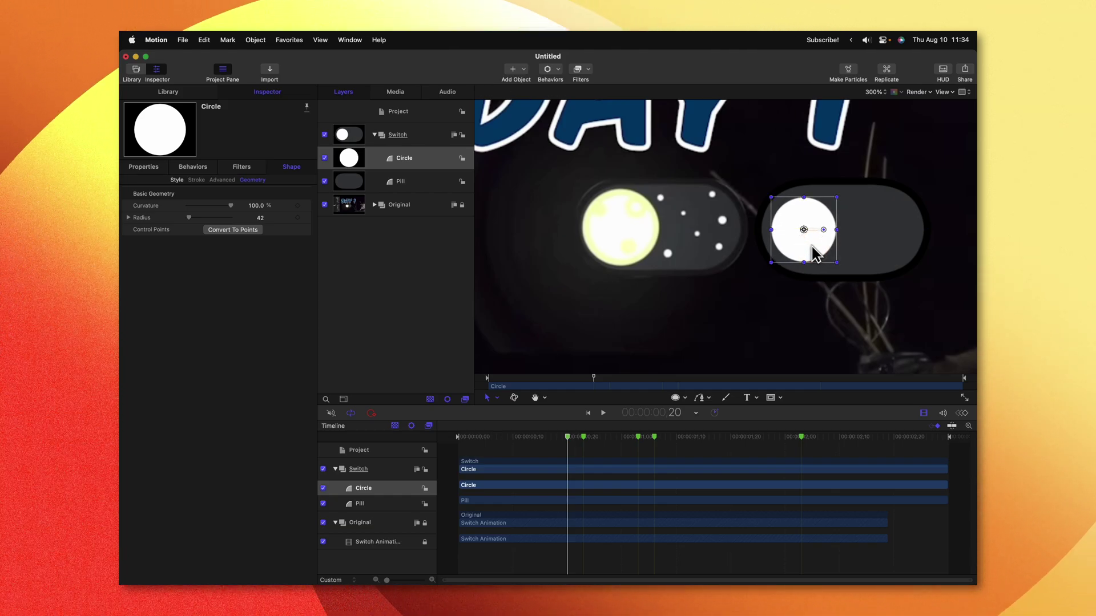
Step: Rename the circle Moon/Sun and put it in a new group named Moon/Sun Group
{"action": "left_click", "coordinate": [404, 158]}
{"action": "double_click", "coordinate": [404, 158]}
{"action": "type", "text": "Moon/Sun"}
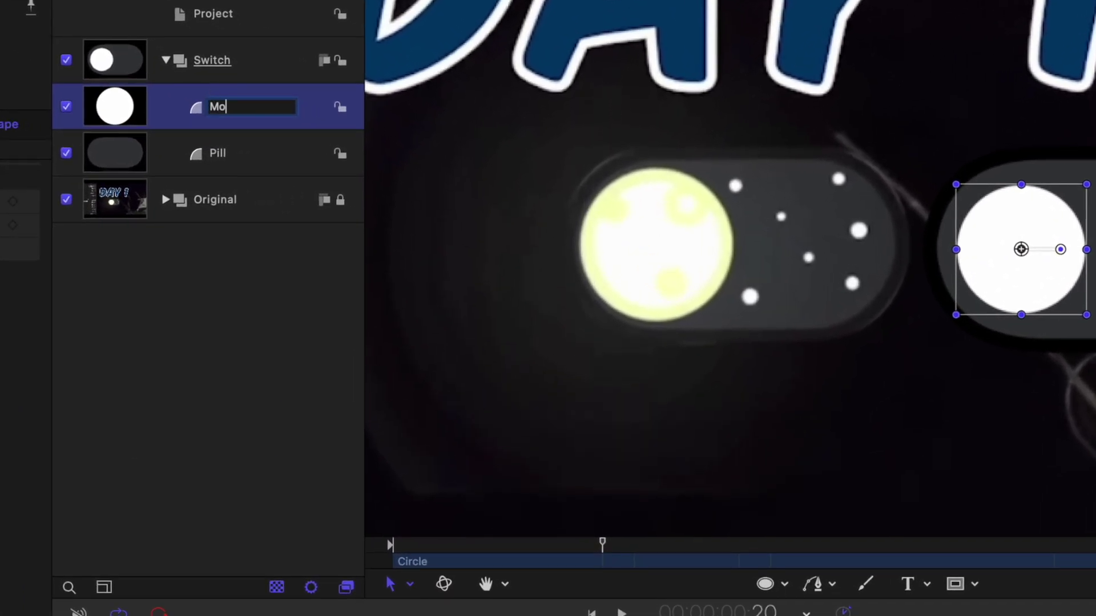
{"action": "right_click", "coordinate": [224, 118]}
{"action": "left_click", "coordinate": [262, 249]}
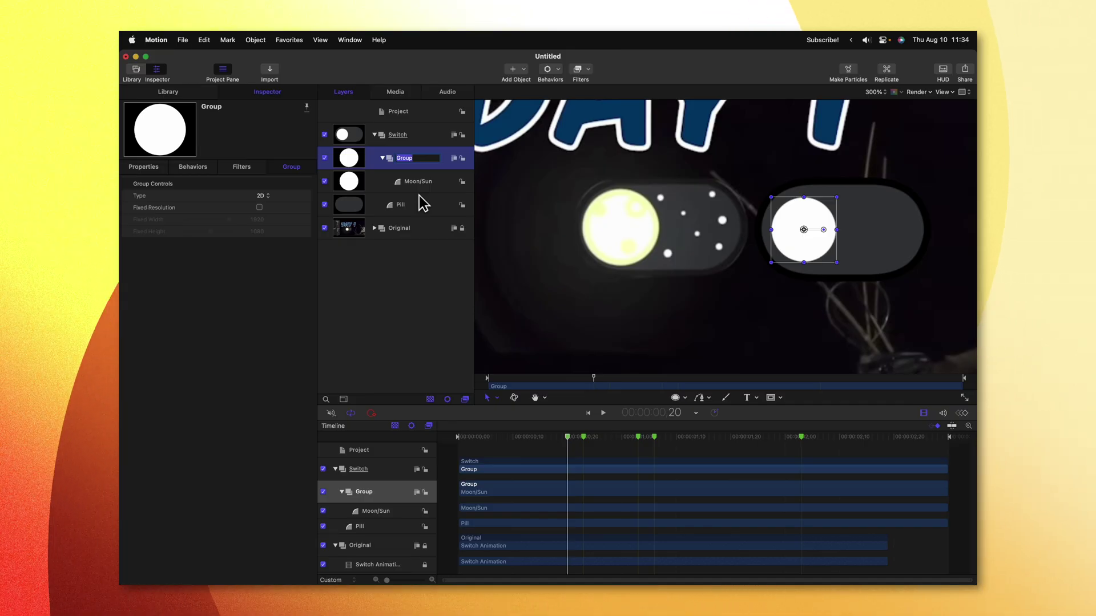
{"action": "type", "text": "Moon/Sun Gr..."}
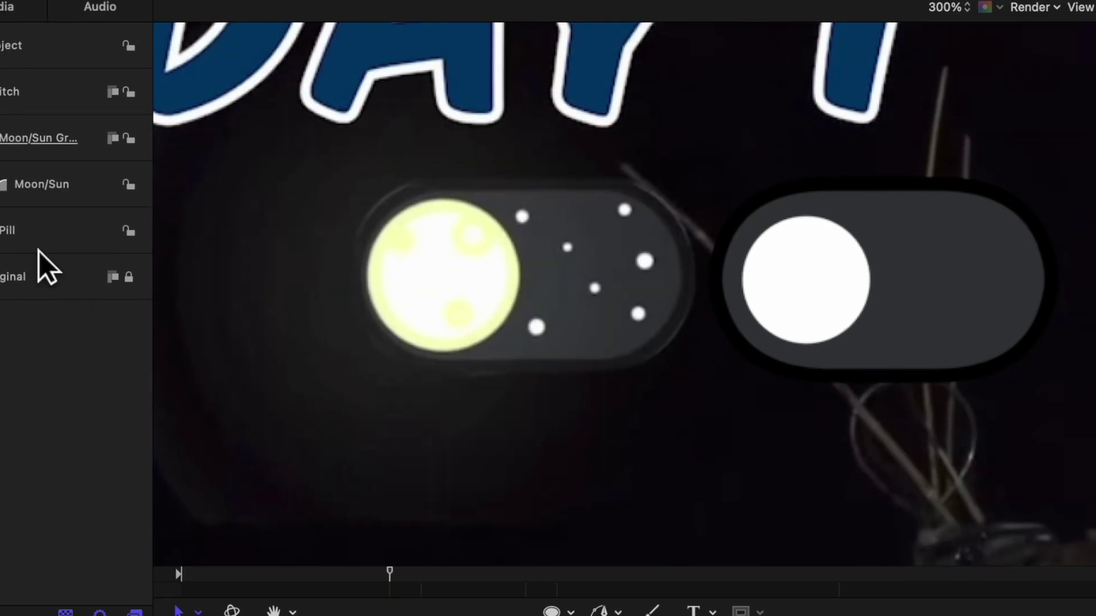
Step: Duplicate the Pill shape and place the copy inside Moon/Sun Group, beneath the Moon/Sun circle
{"action": "left_click", "coordinate": [42, 250]}
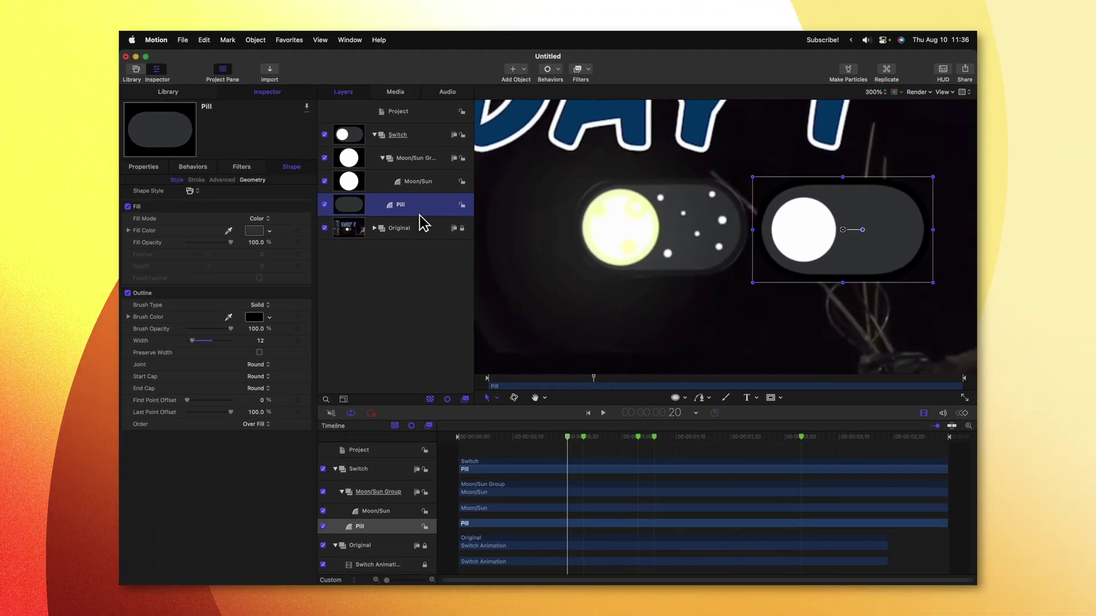
{"action": "key", "text": "super+d"}
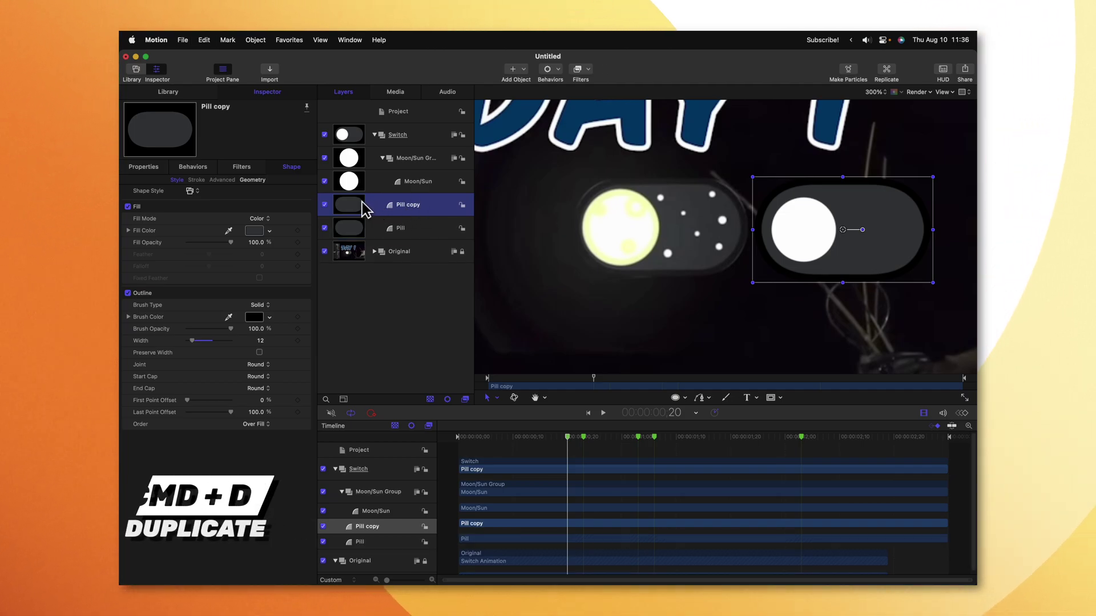
{"action": "left_click_drag", "start_coordinate": [383, 206], "coordinate": [405, 169]}
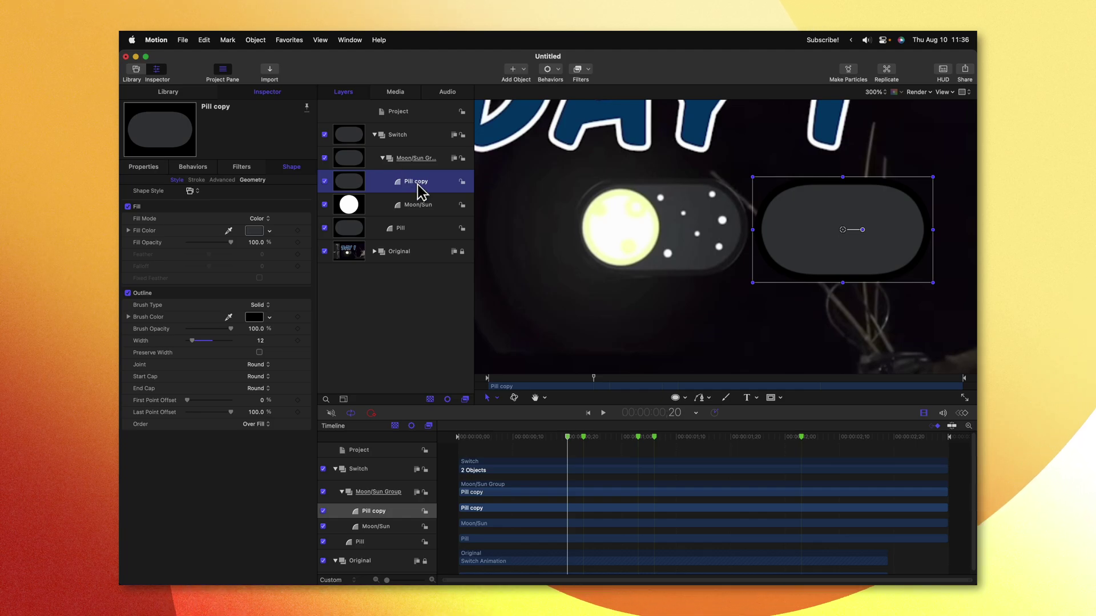
{"action": "key", "text": "super+bracketleft"}
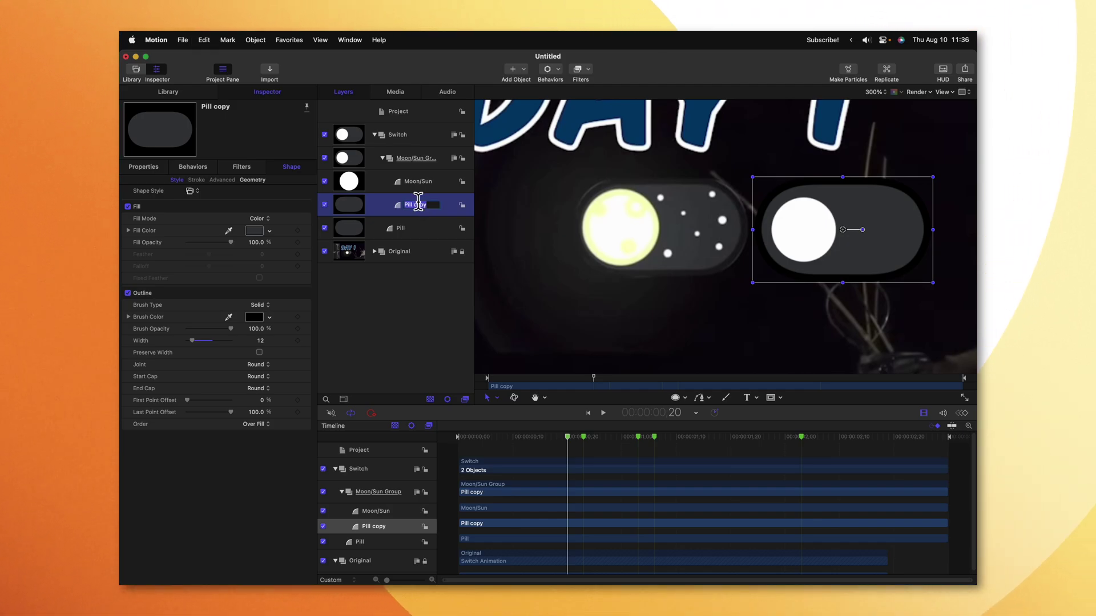
Step: Rename the pill copy Moon/Sun Backdrop
{"action": "type", "text": "Moon/S"}
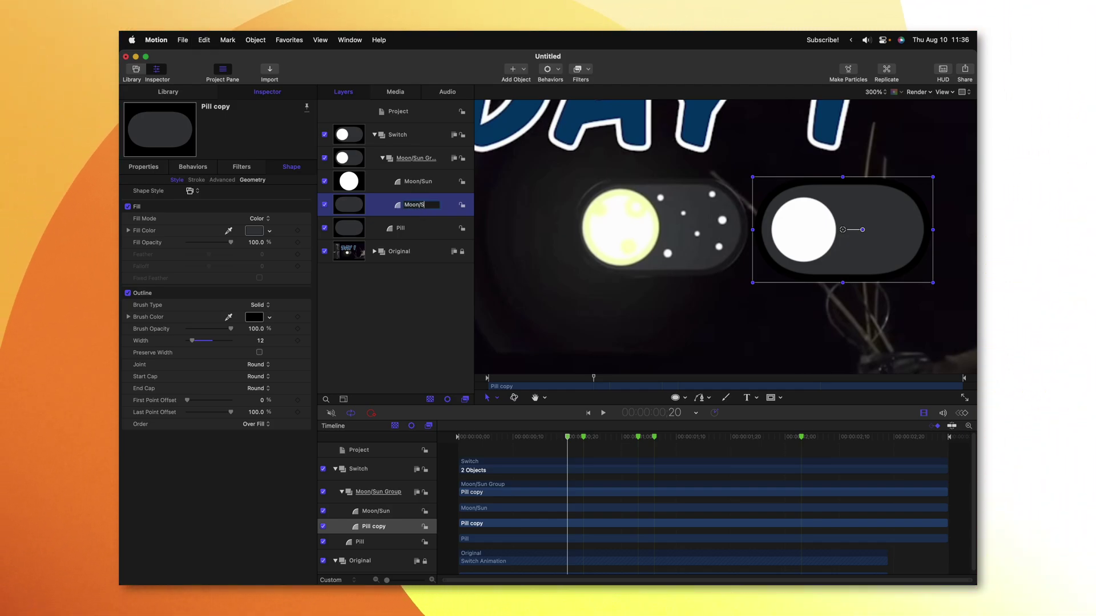
{"action": "type", "text": "un Backdrop"}
{"action": "key", "text": "Return"}
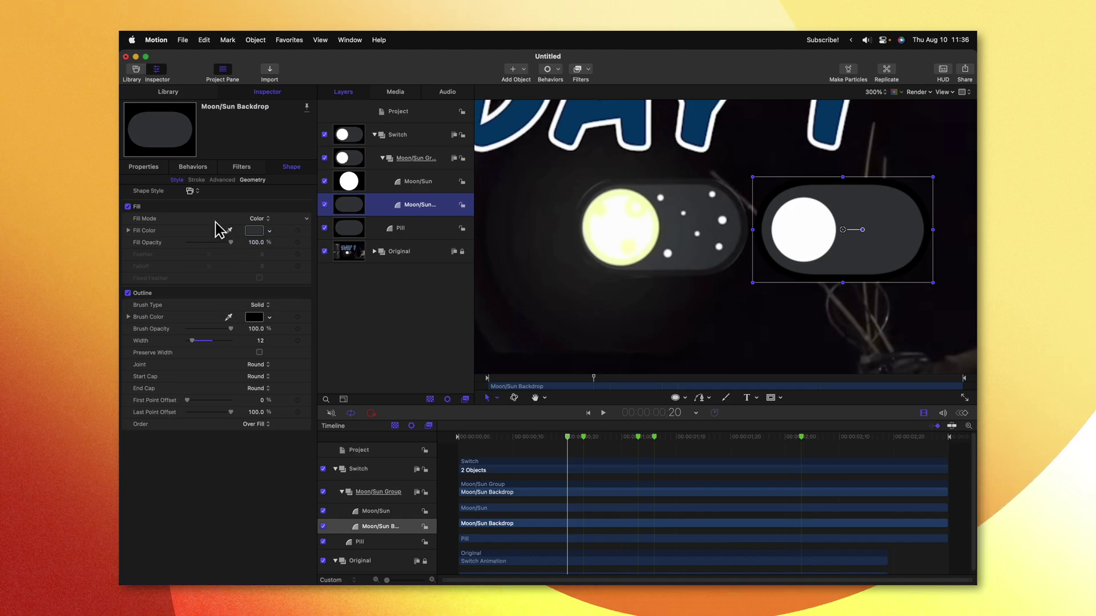
Step: Fill the backdrop with the pale yellow sampled from the reference moon's rim and turn off its outline
{"action": "left_click", "coordinate": [630, 195]}
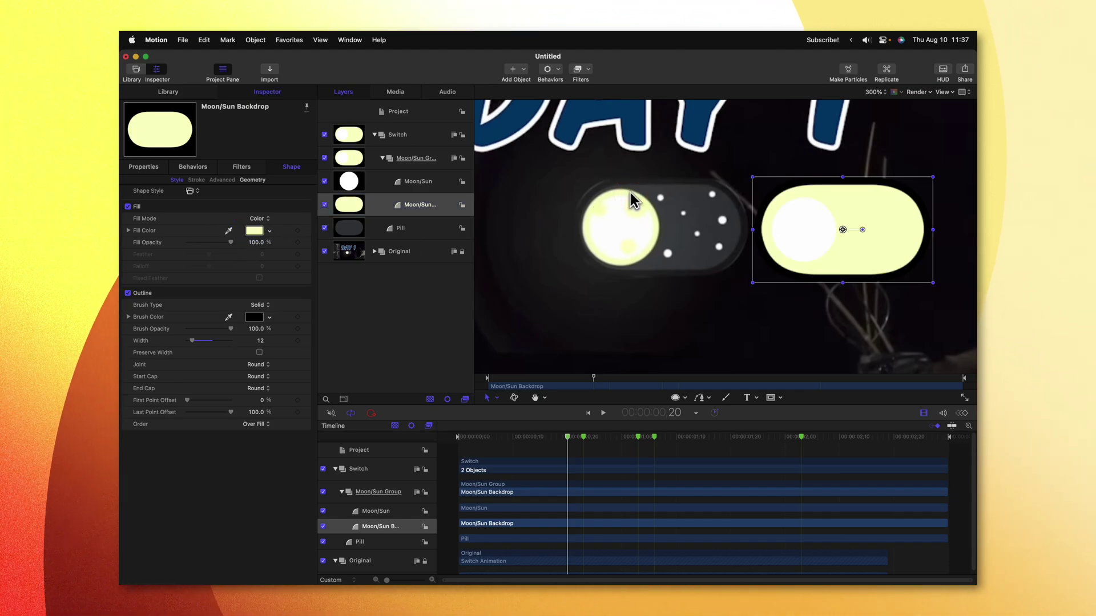
{"action": "left_click", "coordinate": [128, 293]}
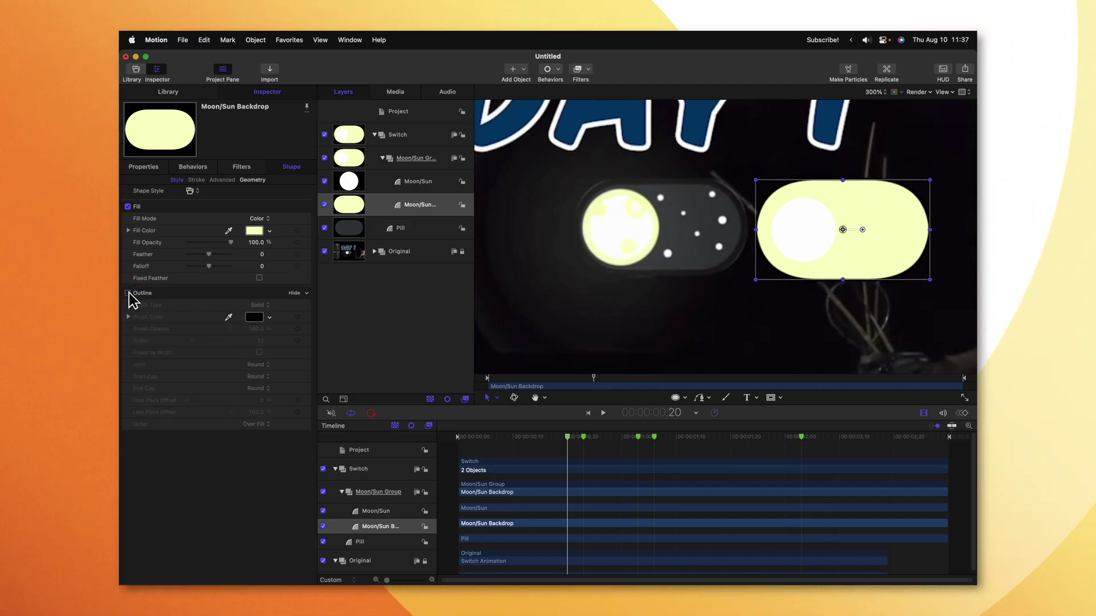
Step: Set the backdrop's roundness to 35 and its size to 105, and center it behind the white circle
{"action": "left_click", "coordinate": [252, 179]}
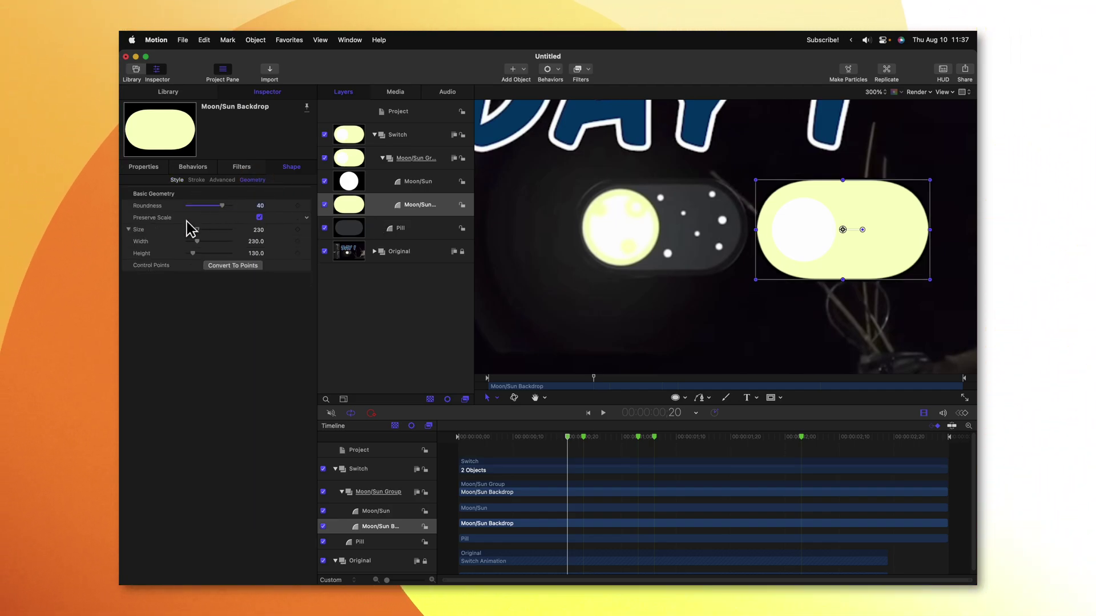
{"action": "left_click", "coordinate": [258, 206]}
{"action": "type", "text": "35"}
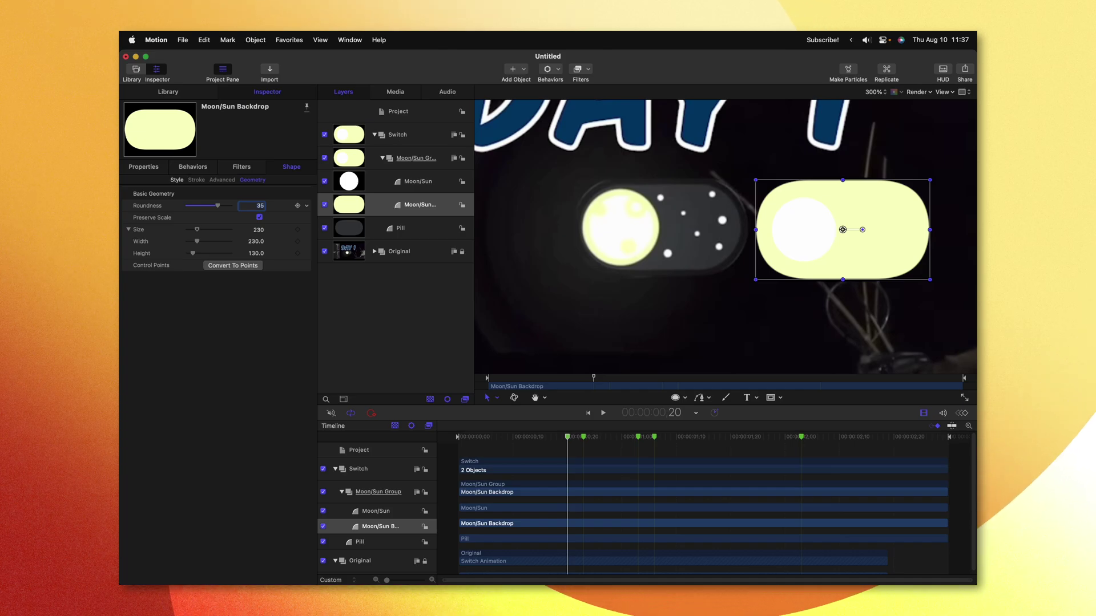
{"action": "double_click", "coordinate": [259, 229]}
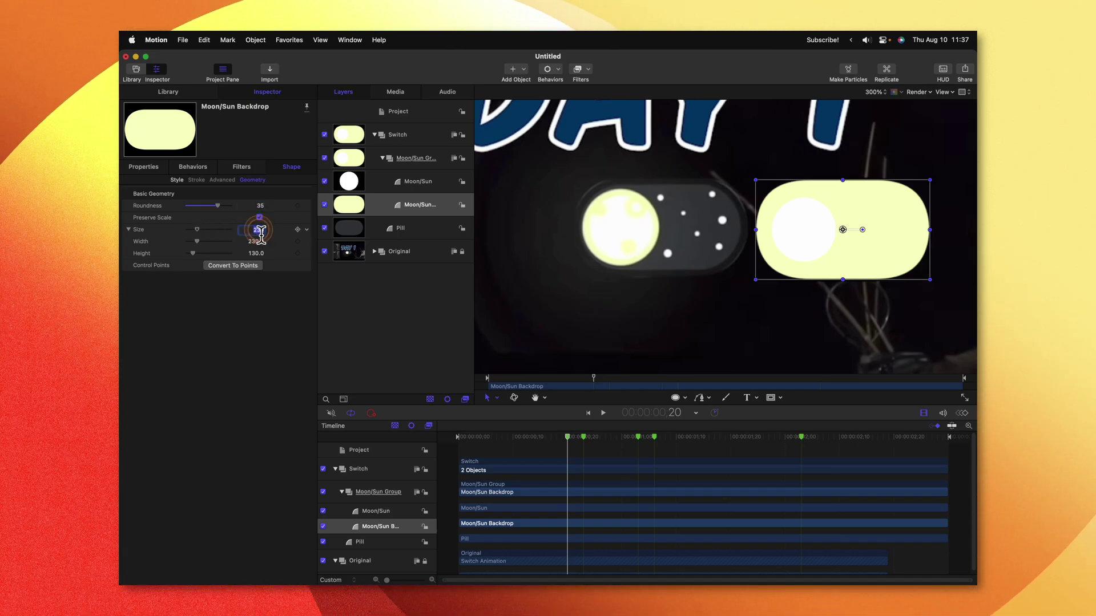
{"action": "type", "text": "105"}
{"action": "key", "text": "Return"}
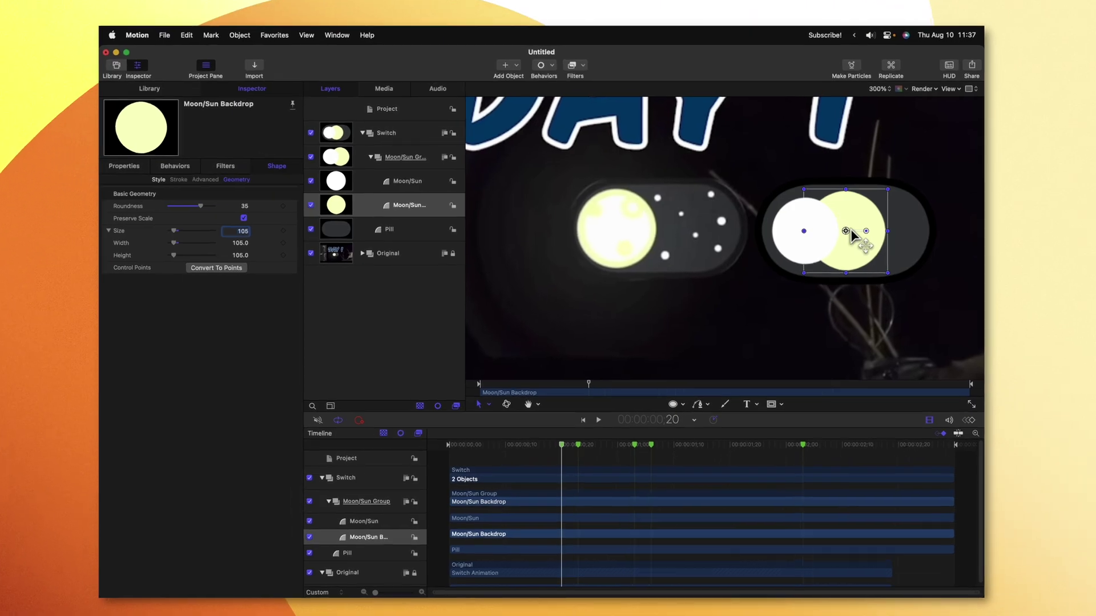
{"action": "left_click_drag", "start_coordinate": [842, 229], "coordinate": [818, 240]}
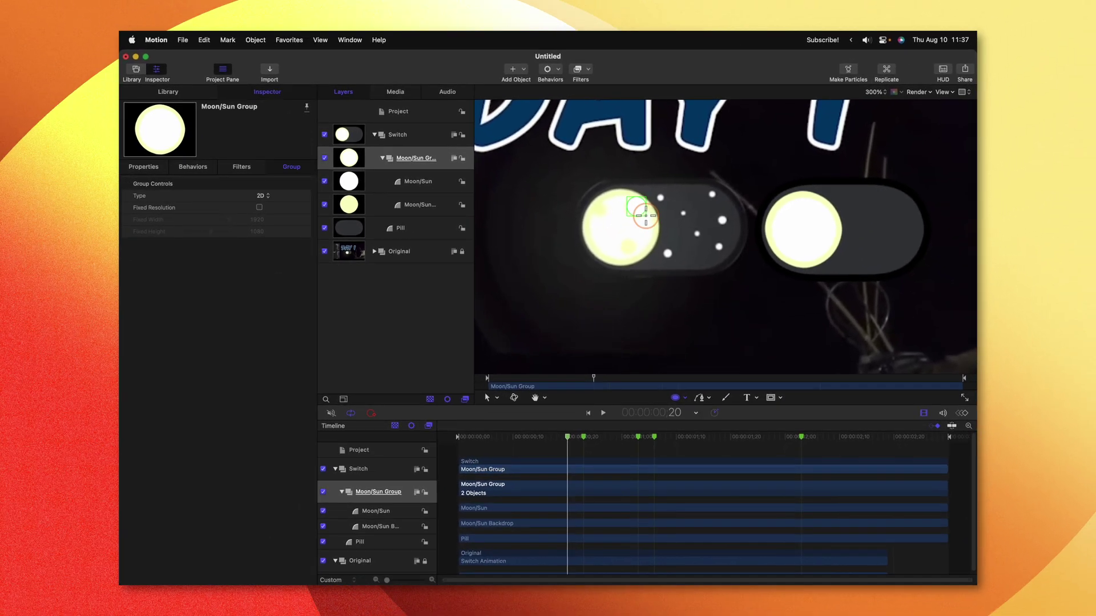
Step: Draw a small circle over the reference moon's upper-right crater, with an outline width of 10 and no fill
{"action": "left_click_drag", "start_coordinate": [607, 177], "coordinate": [662, 236]}
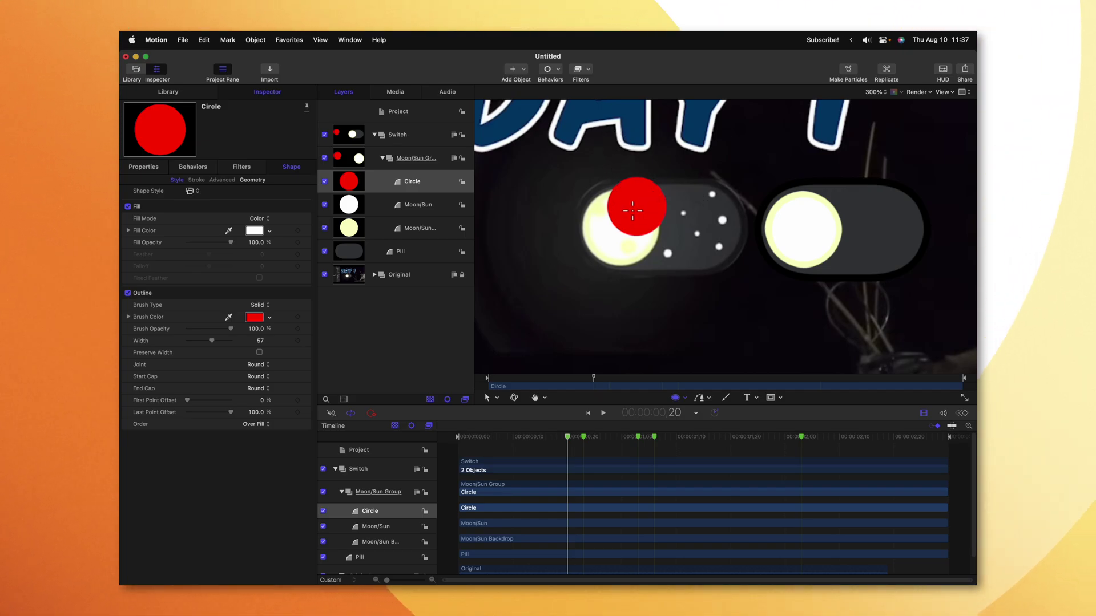
{"action": "left_click", "coordinate": [261, 341]}
{"action": "type", "text": "10"}
{"action": "key", "text": "Return"}
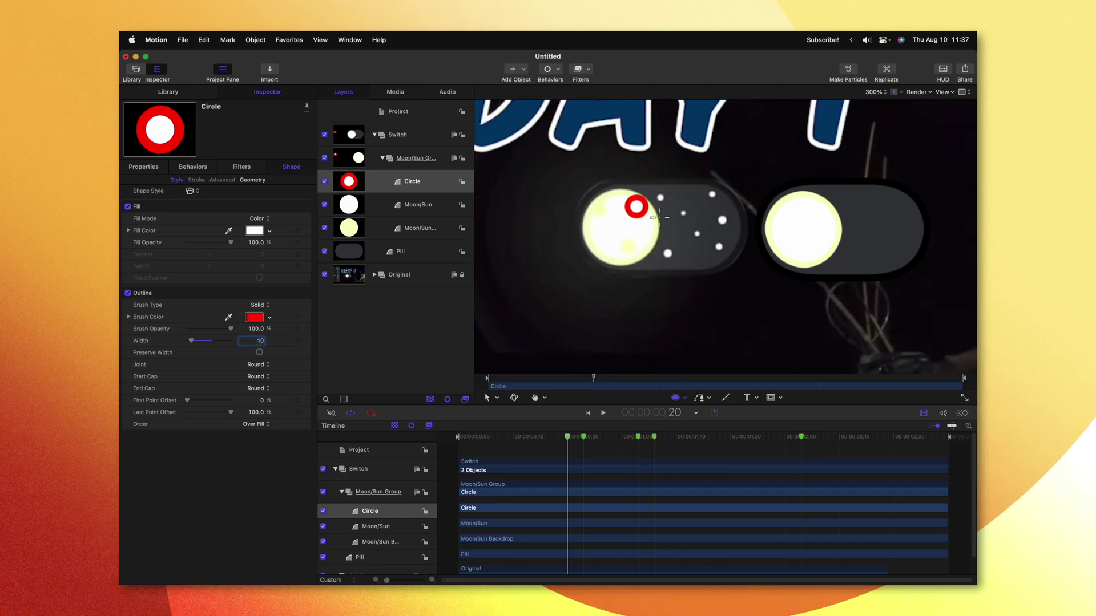
{"action": "left_click", "coordinate": [128, 208]}
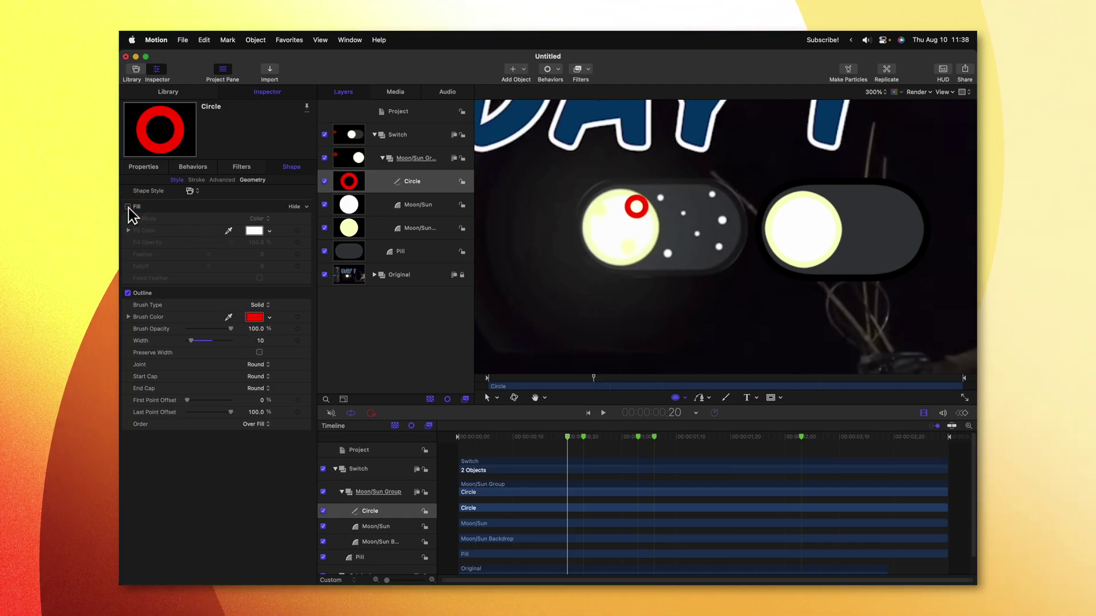
Step: Put the small ring in a new group named Cutouts
{"action": "right_click", "coordinate": [419, 186]}
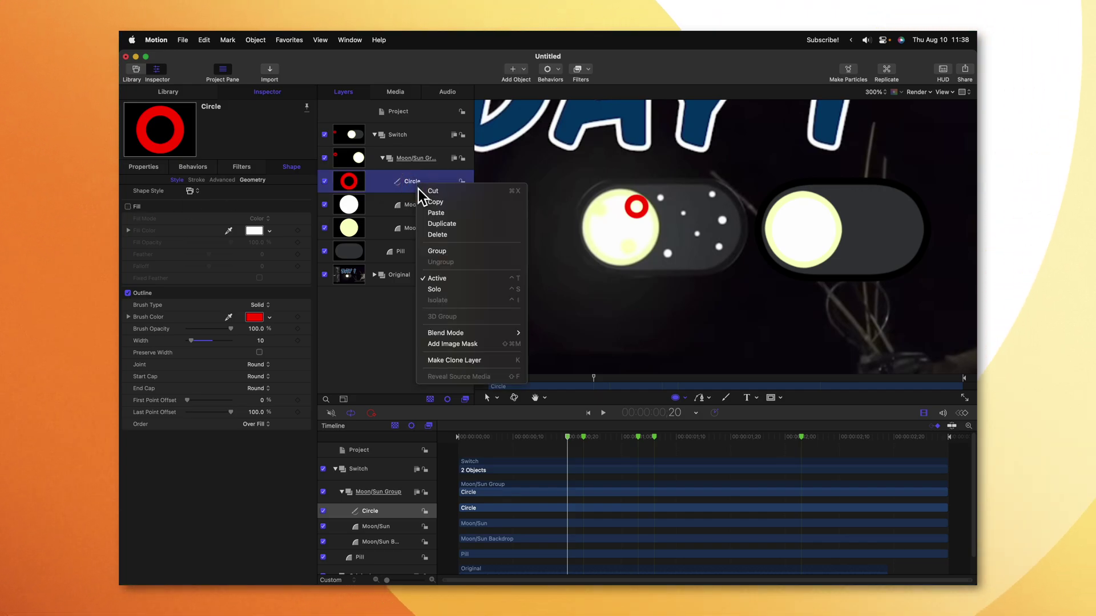
{"action": "left_click", "coordinate": [447, 250]}
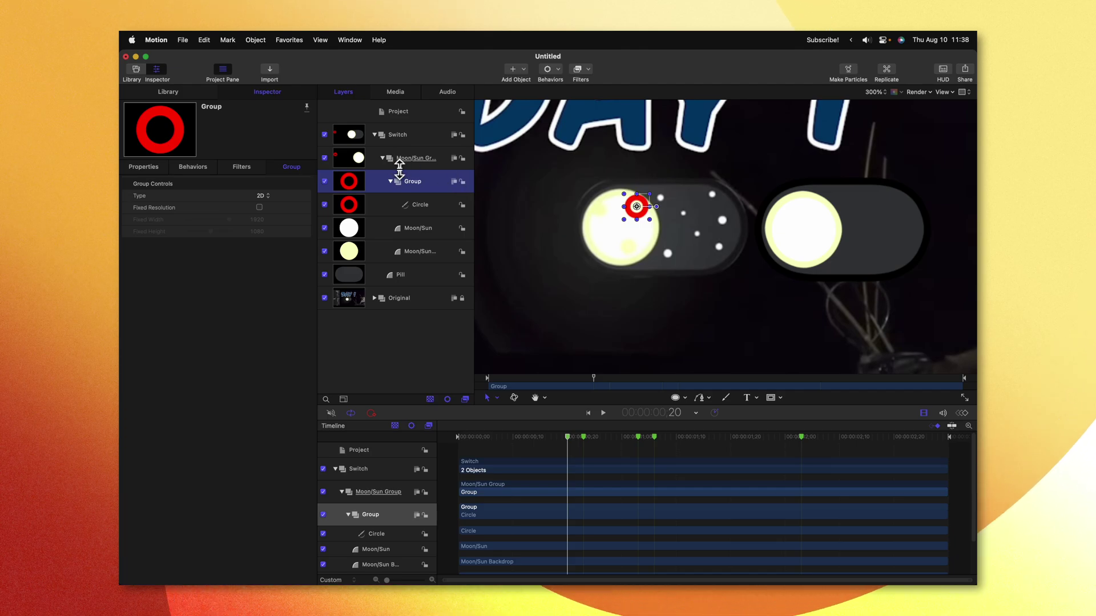
{"action": "double_click", "coordinate": [423, 189]}
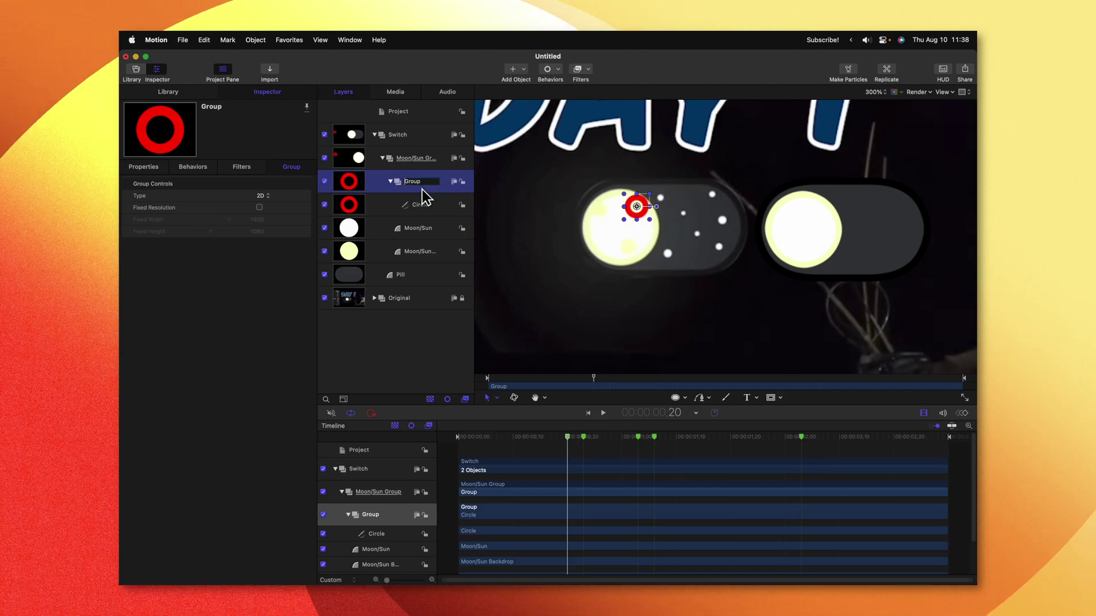
{"action": "type", "text": "Cutouts"}
{"action": "key", "text": "Return"}
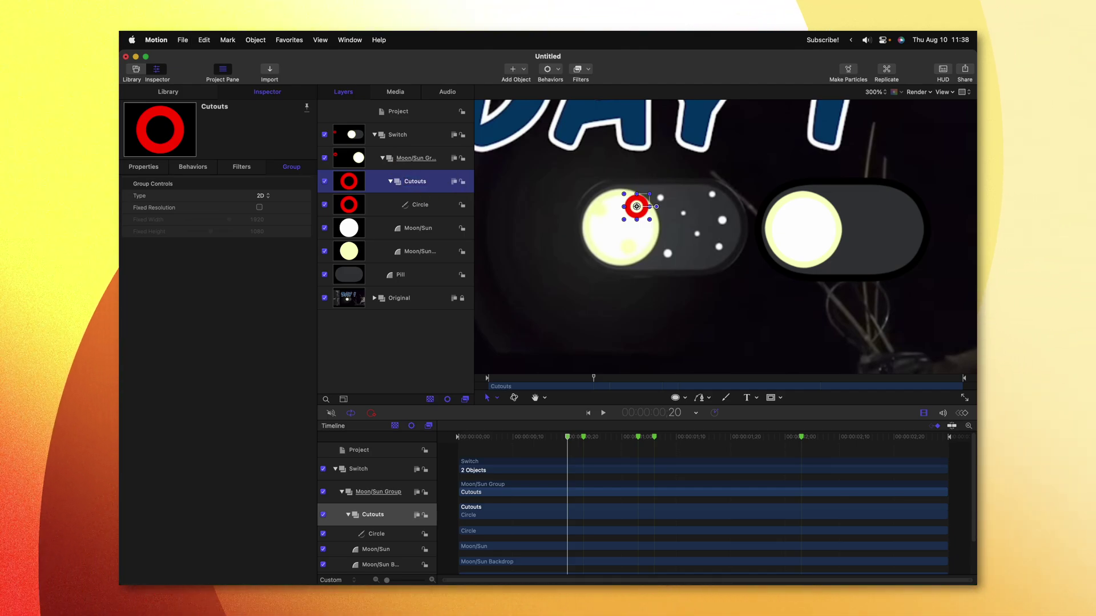
Step: Duplicate the ring onto the reference moon's upper-left crater and turn on the copy's fill
{"action": "left_click", "coordinate": [631, 216]}
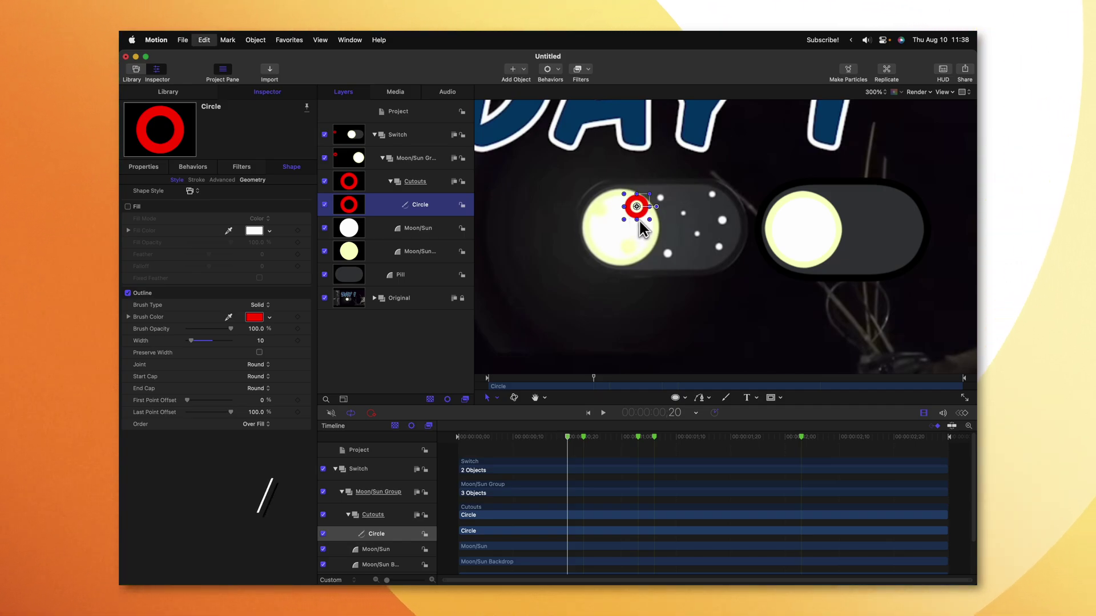
{"action": "key", "text": "super+d"}
{"action": "left_click_drag", "start_coordinate": [642, 214], "coordinate": [601, 216]}
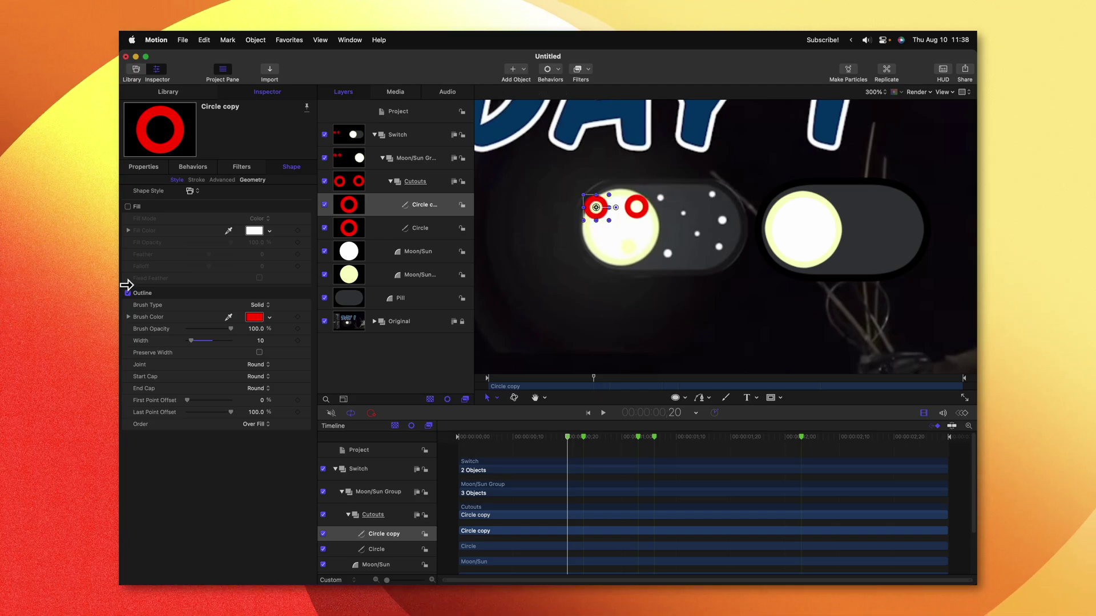
{"action": "left_click", "coordinate": [128, 207]}
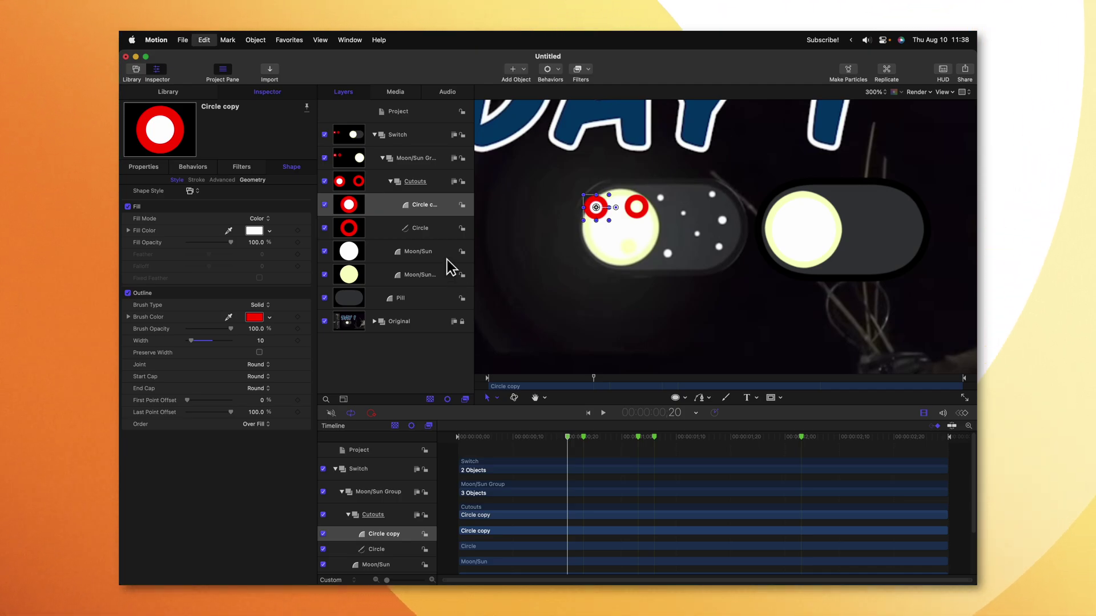
Step: Duplicate the filled circle and place the copy over the reference moon's lower crater
{"action": "key", "text": "super+d"}
{"action": "left_click_drag", "start_coordinate": [601, 213], "coordinate": [635, 251]}
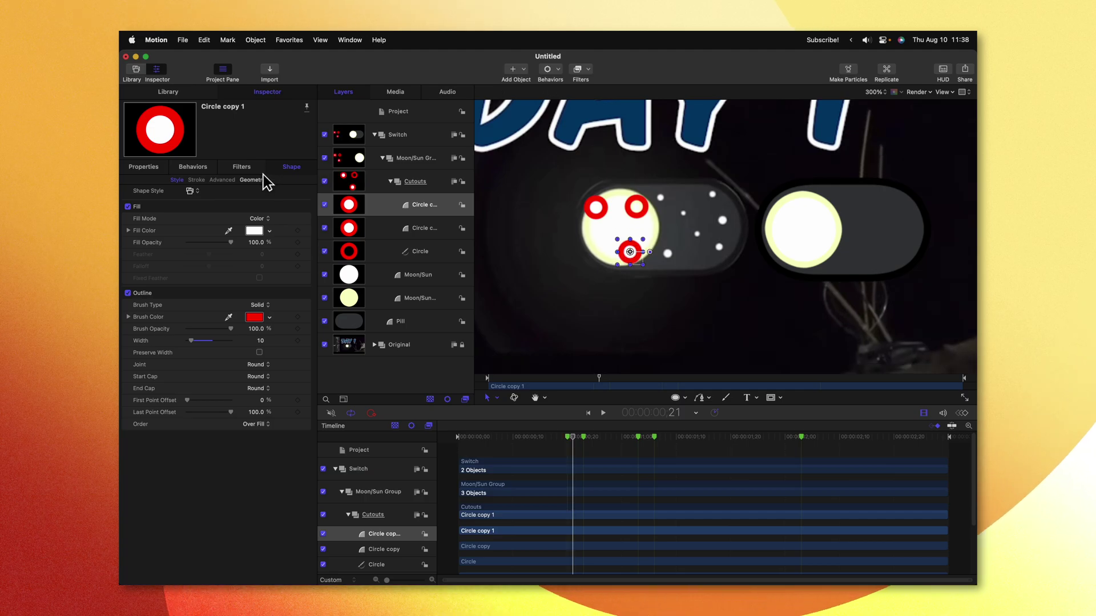
Step: Set the lower crater circle's radius to 6 and move the Cutouts group from the reference moon onto the drawn moon
{"action": "left_click", "coordinate": [262, 180]}
{"action": "left_click", "coordinate": [257, 219]}
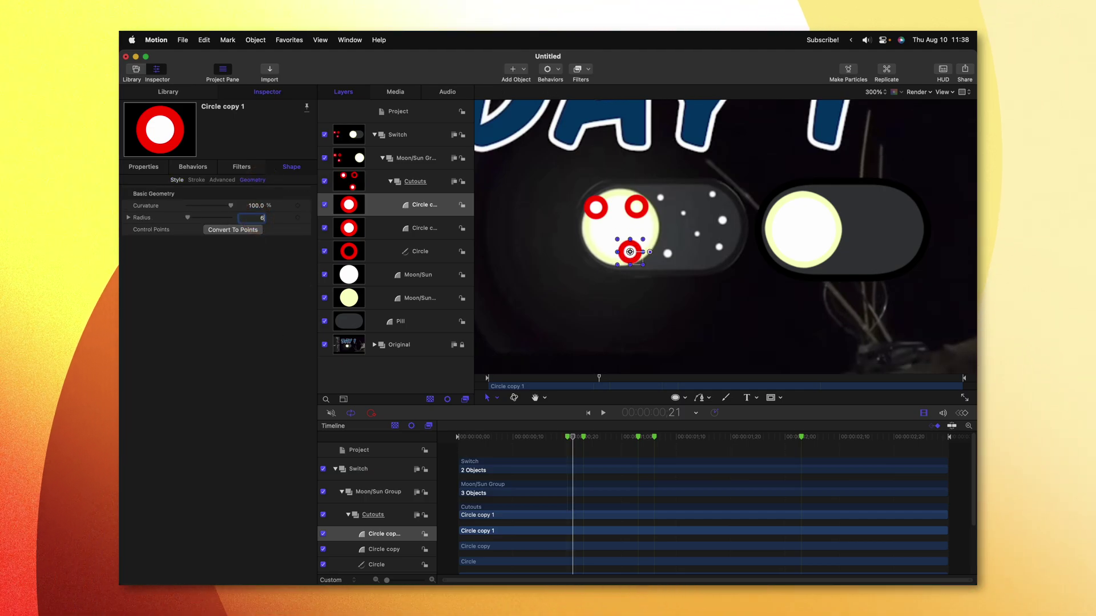
{"action": "type", "text": "6"}
{"action": "left_click", "coordinate": [627, 245]}
{"action": "left_click_drag", "start_coordinate": [643, 208], "coordinate": [825, 208]}
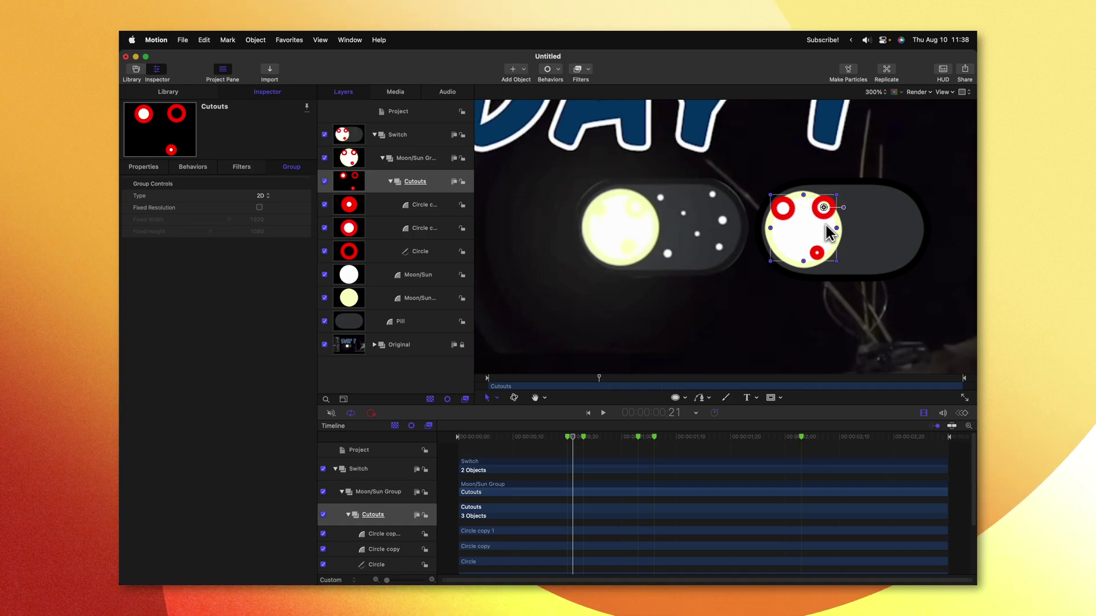
Step: Hide the Cutouts group and subtract it from the white Moon/Sun circle using an image mask with Cutouts as its source
{"action": "left_click", "coordinate": [391, 182]}
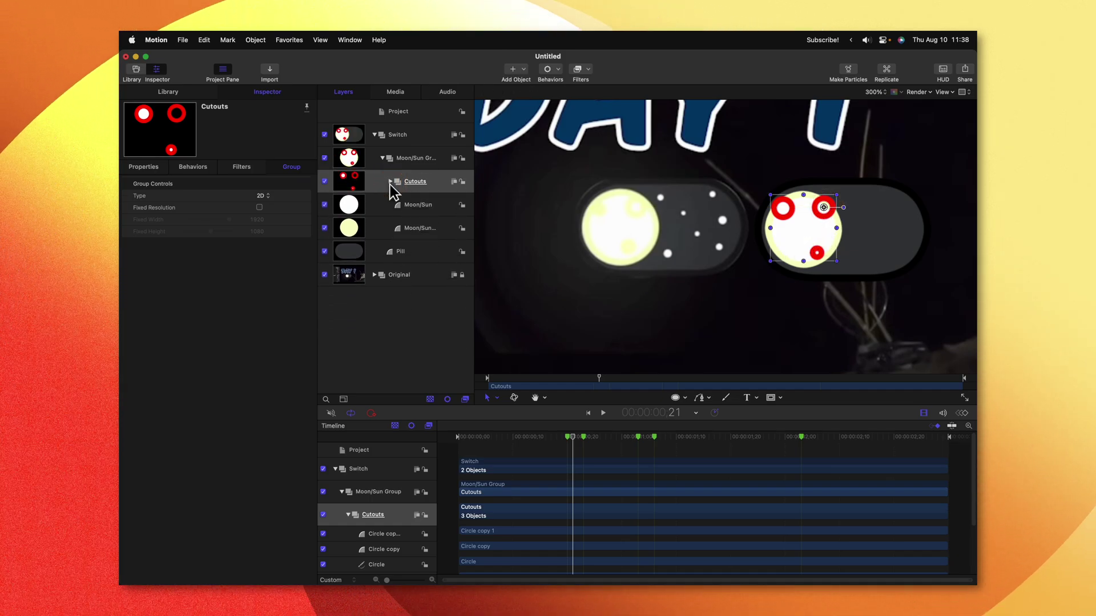
{"action": "left_click", "coordinate": [325, 182]}
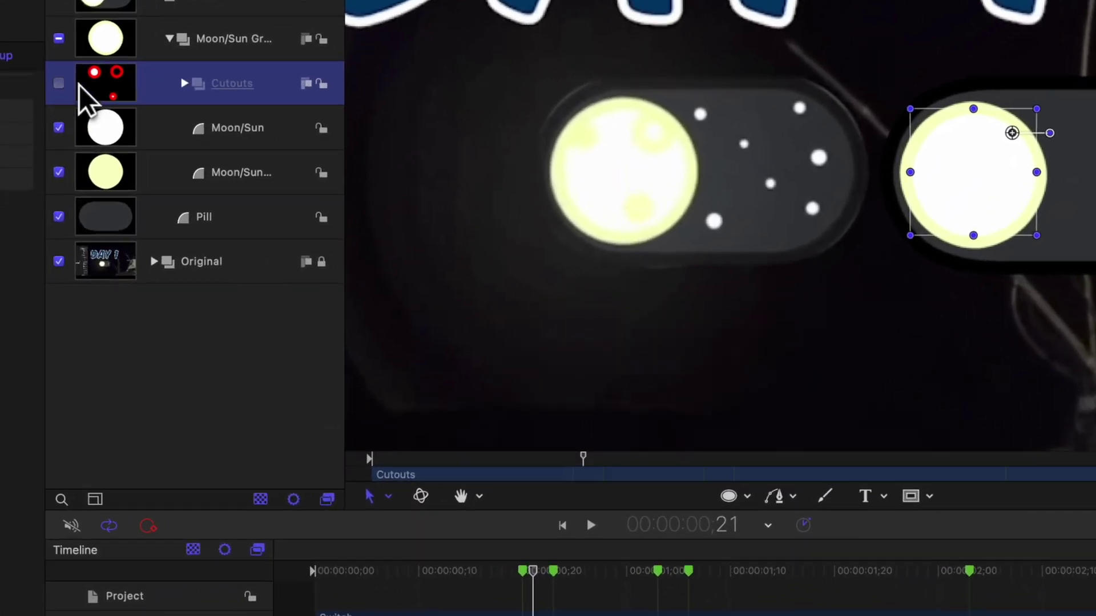
{"action": "right_click", "coordinate": [424, 208]}
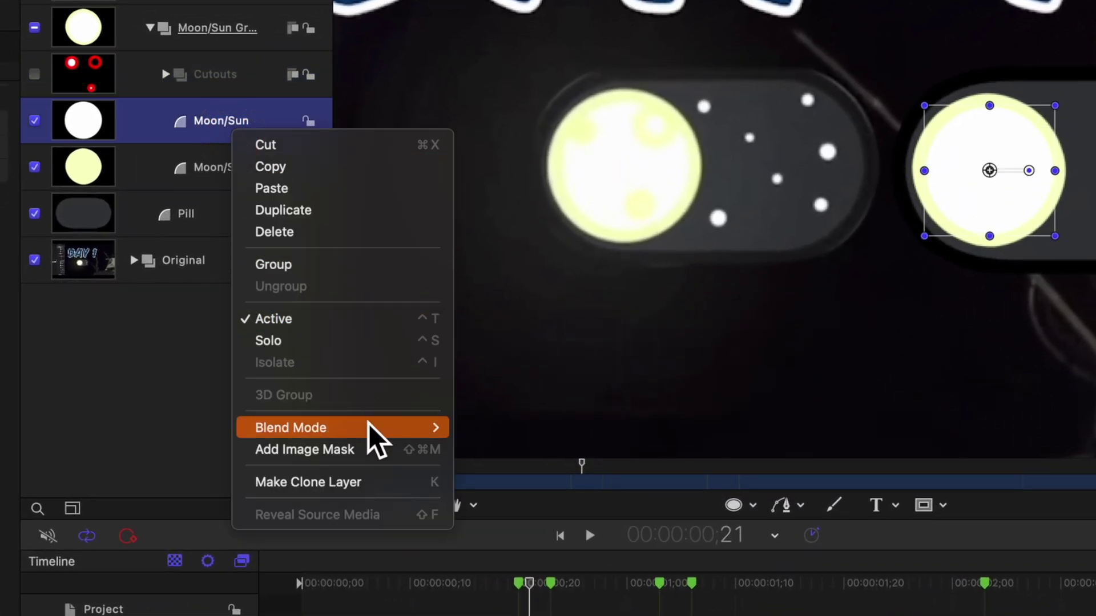
{"action": "left_click", "coordinate": [362, 451]}
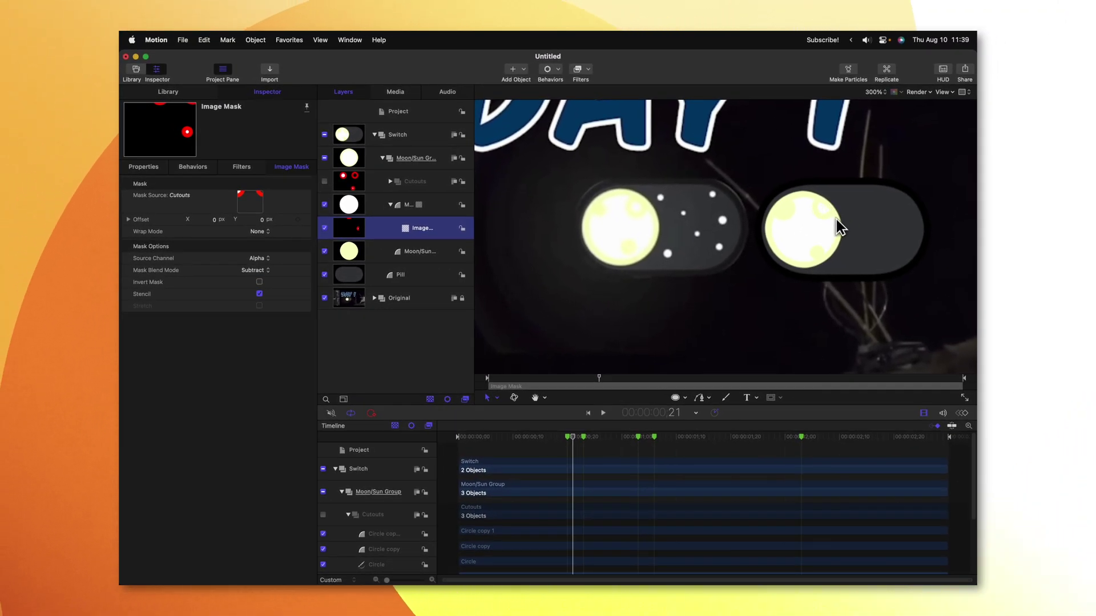
{"action": "left_click", "coordinate": [383, 158]}
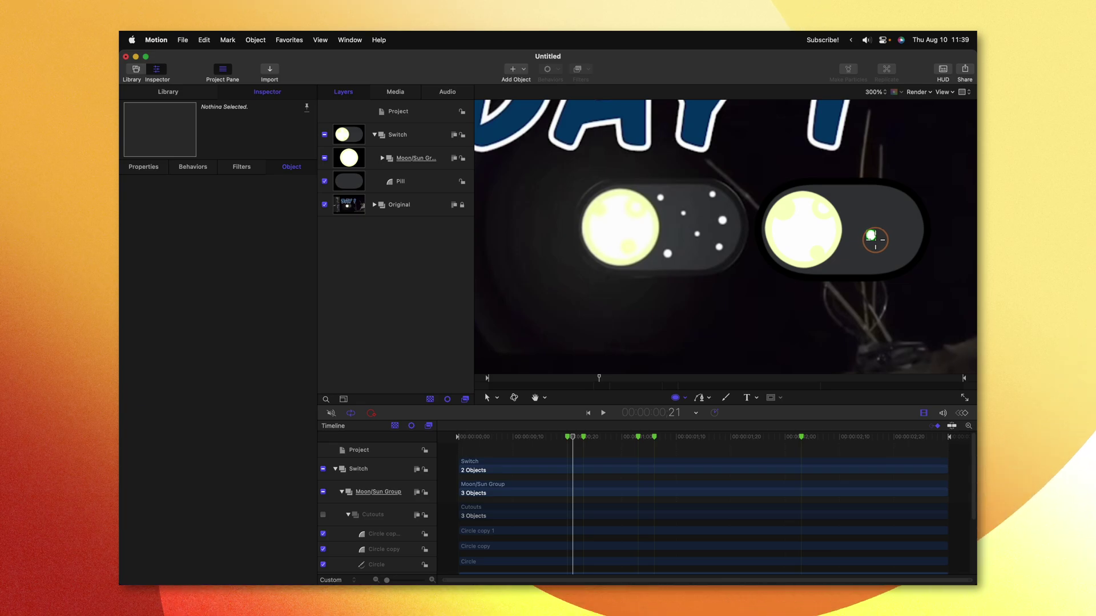
Step: Draw a tiny white circle without an outline on the empty part of the pill and replicate it
{"action": "left_click_drag", "start_coordinate": [873, 237], "coordinate": [884, 222]}
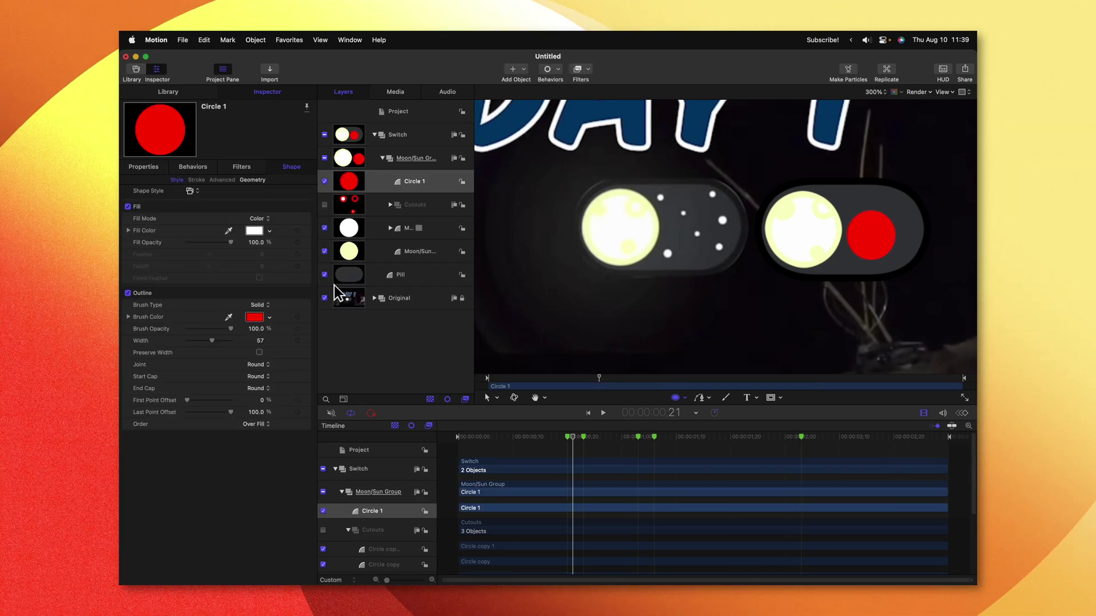
{"action": "left_click", "coordinate": [129, 293]}
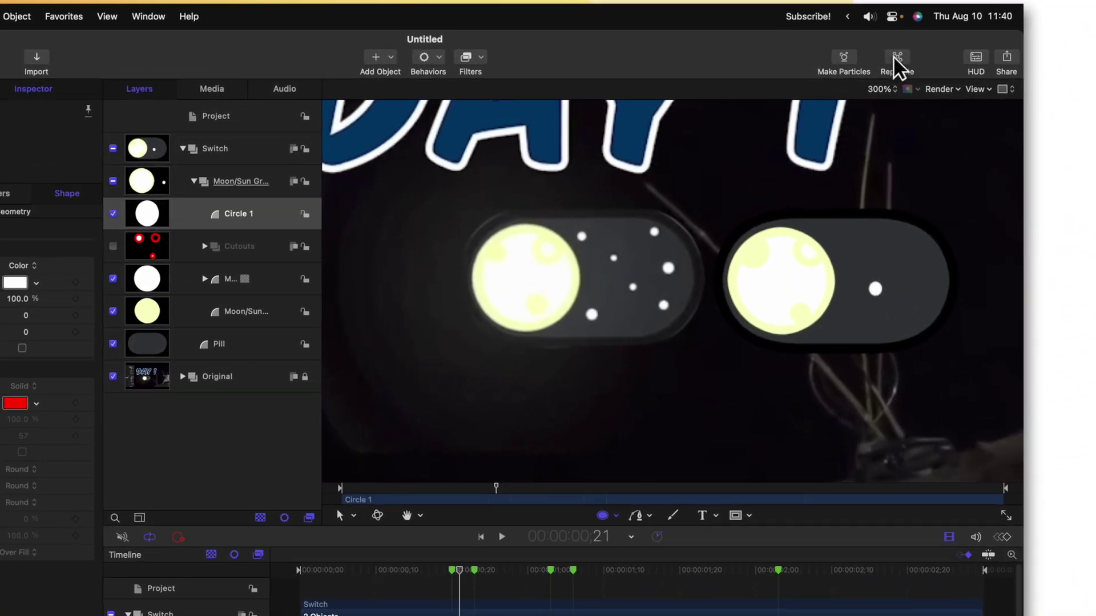
{"action": "left_click", "coordinate": [886, 69]}
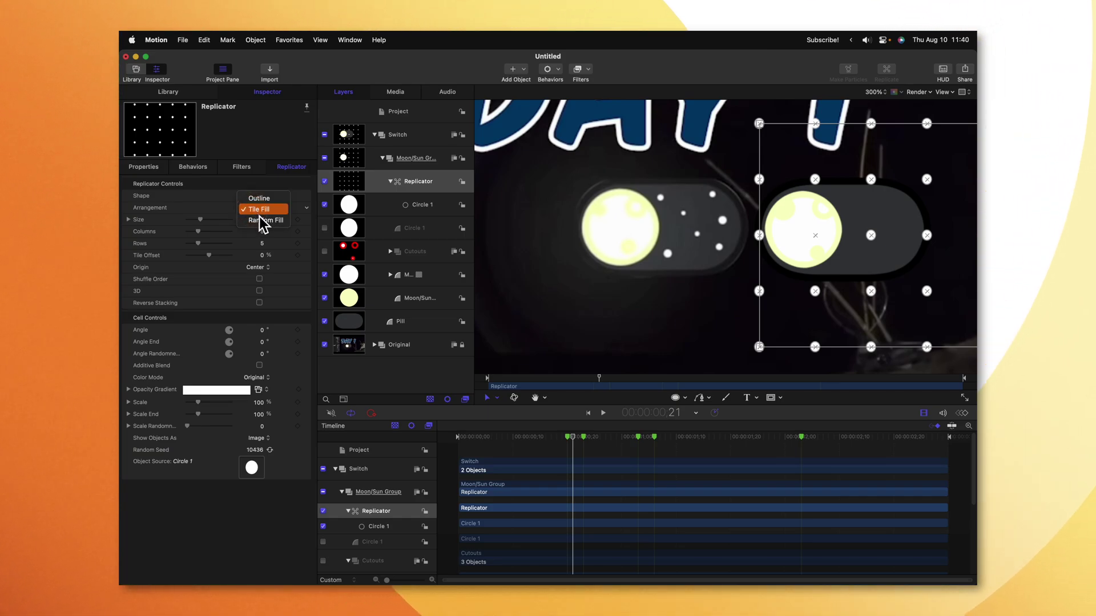
Step: Arrange the replicator as a Random Fill with 7 points and shrink it to fit the pill's empty area
{"action": "left_click", "coordinate": [265, 221]}
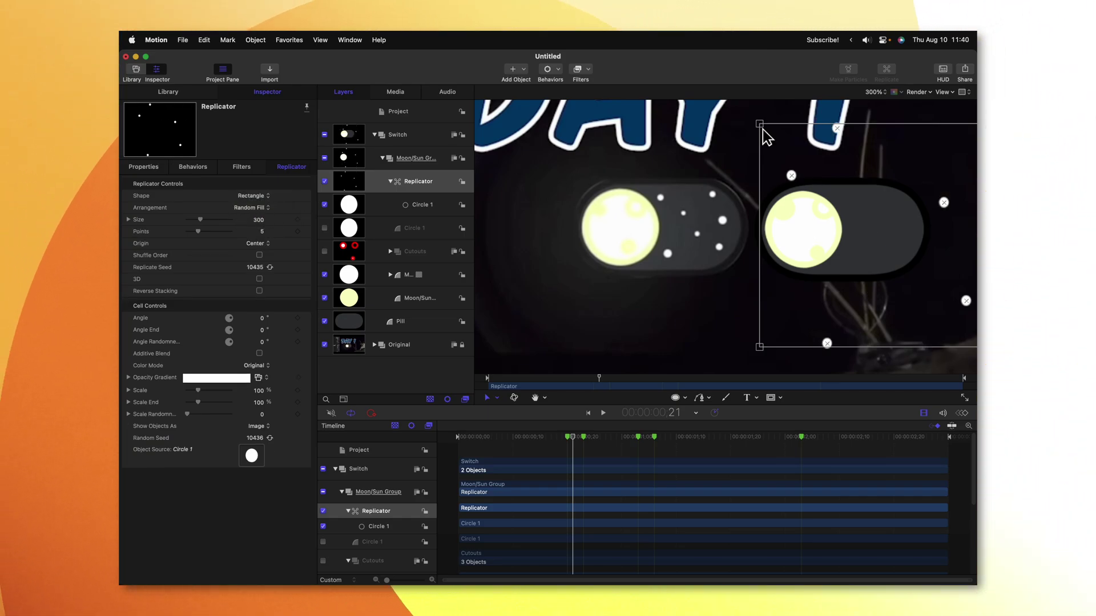
{"action": "left_click_drag", "start_coordinate": [759, 124], "coordinate": [889, 218]}
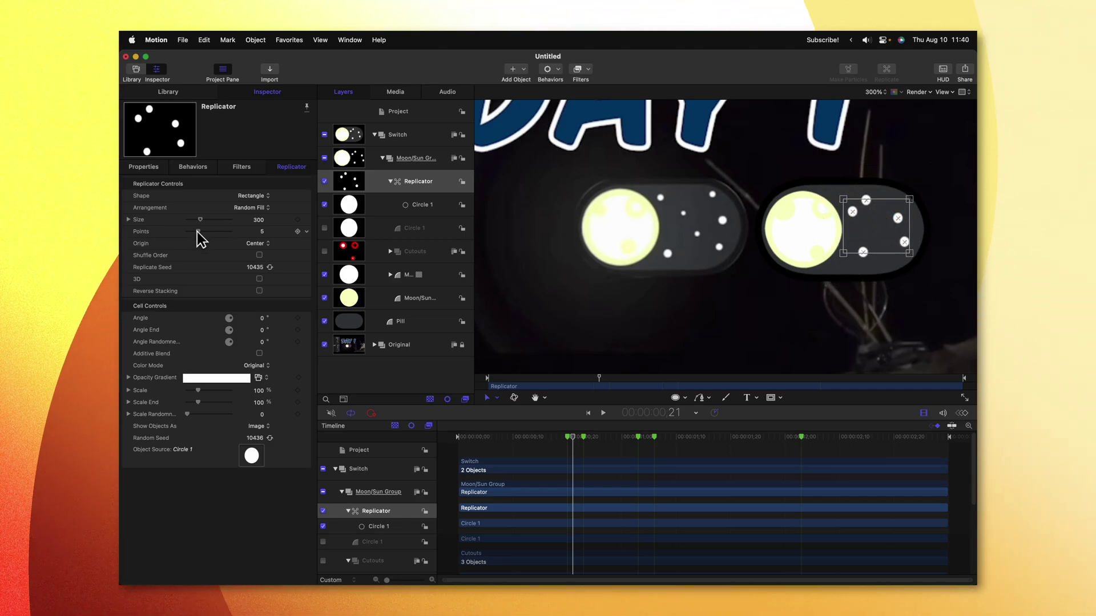
{"action": "left_click", "coordinate": [262, 231]}
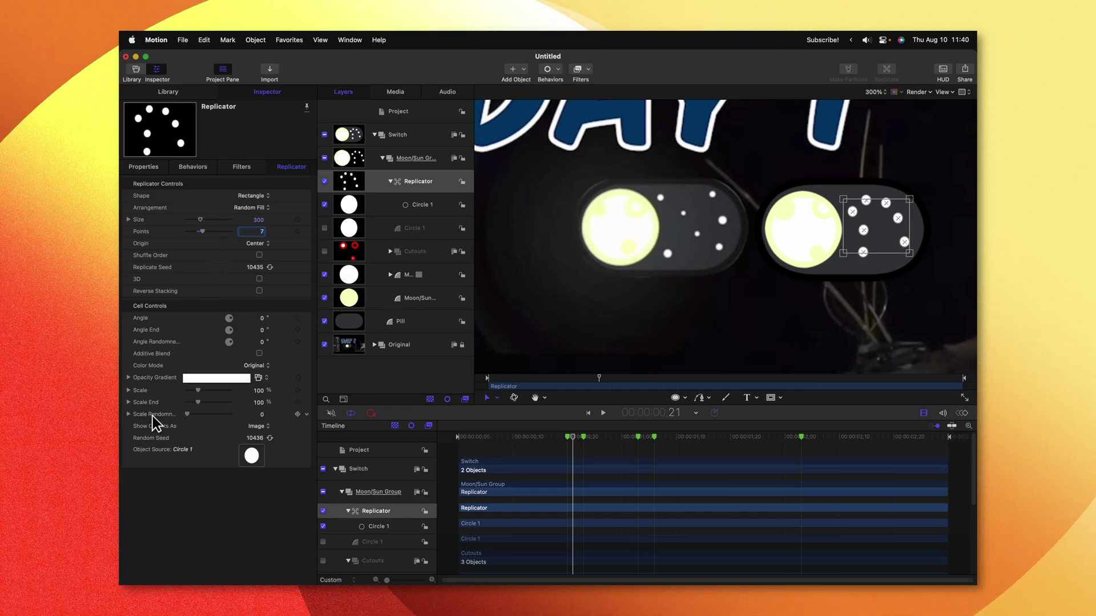
Step: Set the replicated dots to 45% scale and 99 scale randomness, and regenerate the replicate and random seeds
{"action": "left_click_drag", "start_coordinate": [186, 415], "coordinate": [194, 390]}
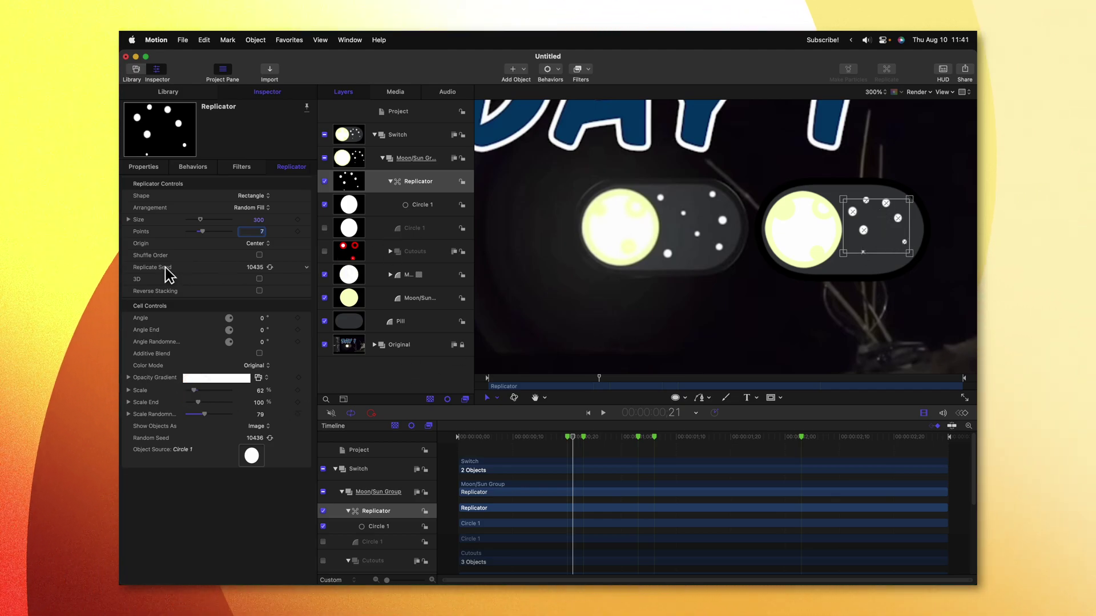
{"action": "left_click", "coordinate": [270, 267]}
{"action": "left_click", "coordinate": [270, 268]}
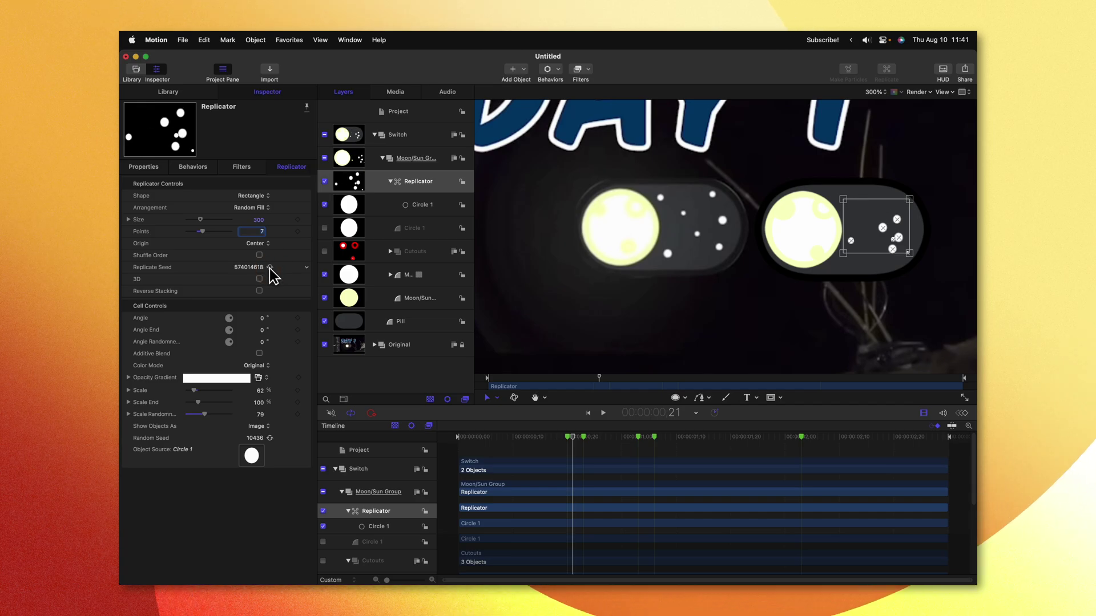
{"action": "left_click", "coordinate": [270, 267]}
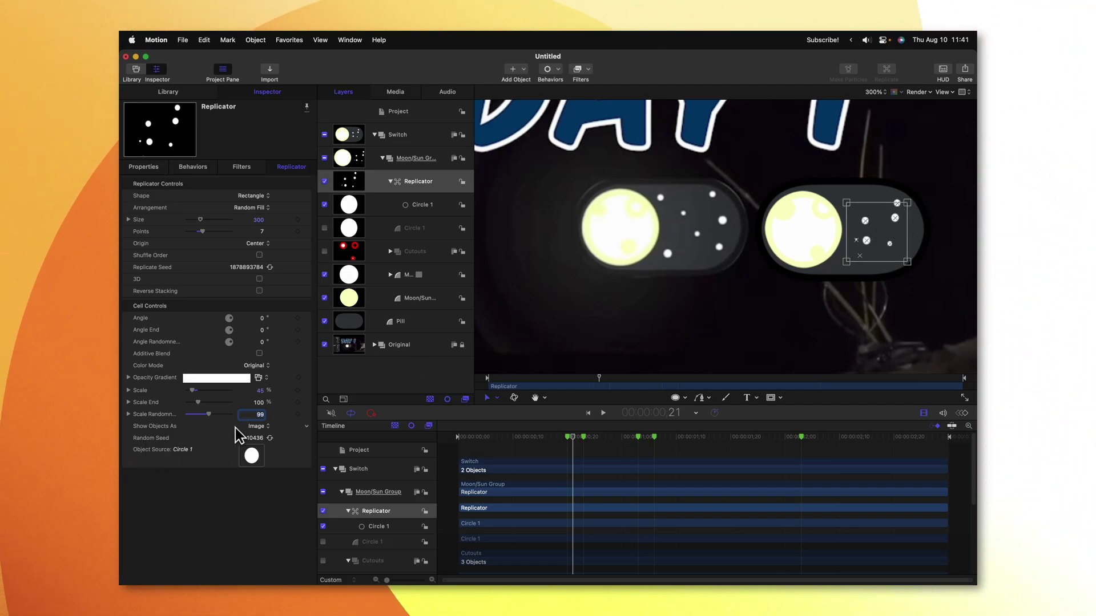
{"action": "left_click", "coordinate": [270, 438]}
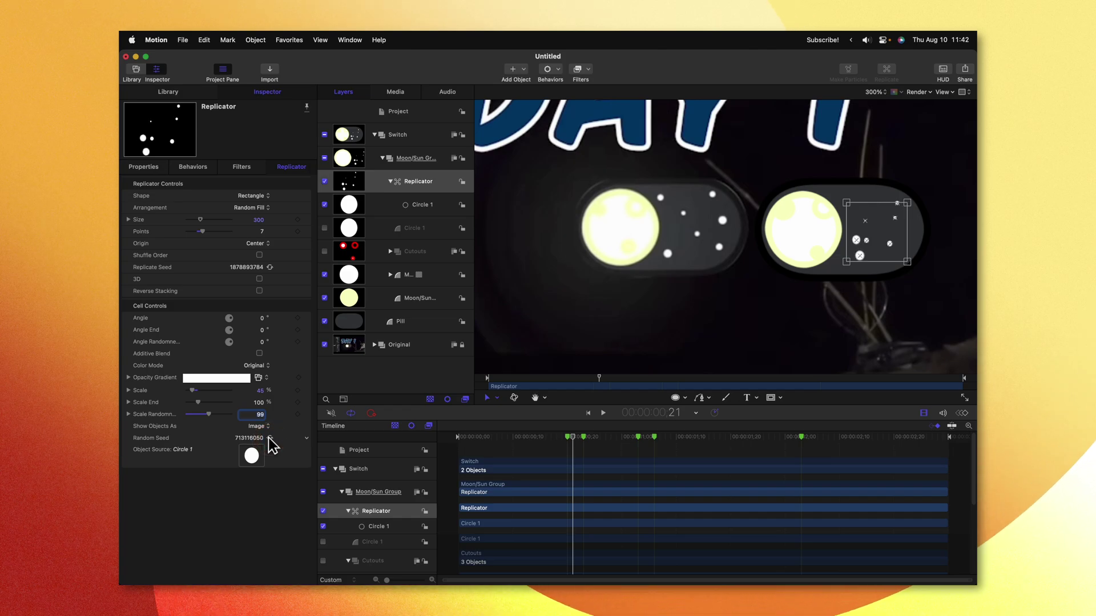
{"action": "left_click", "coordinate": [270, 437]}
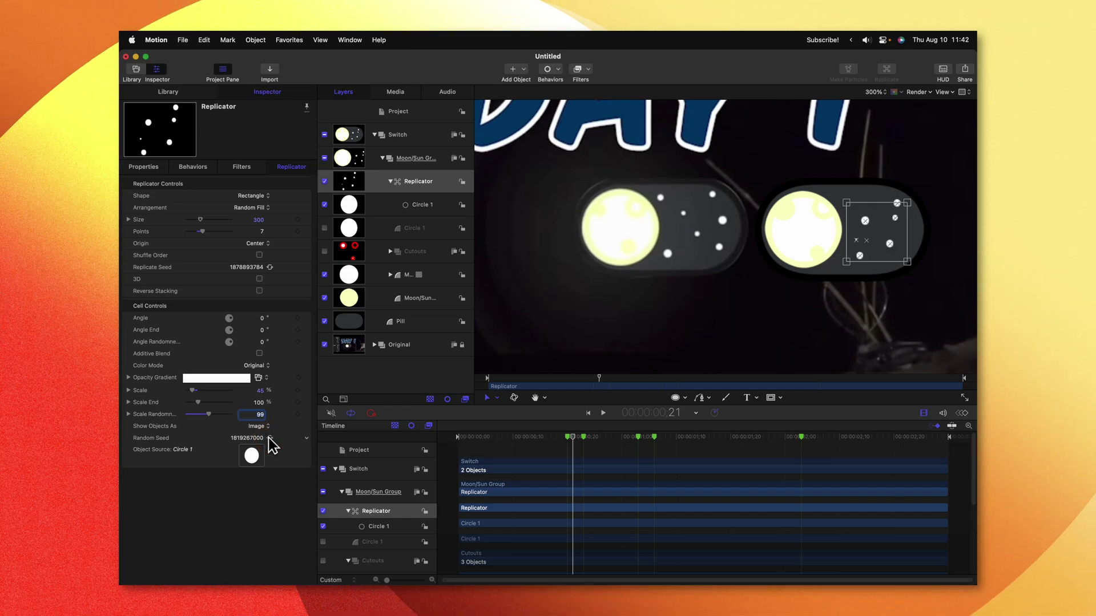
Step: Rename the Replicator layer as Stars and collapse it
{"action": "left_click", "coordinate": [437, 183]}
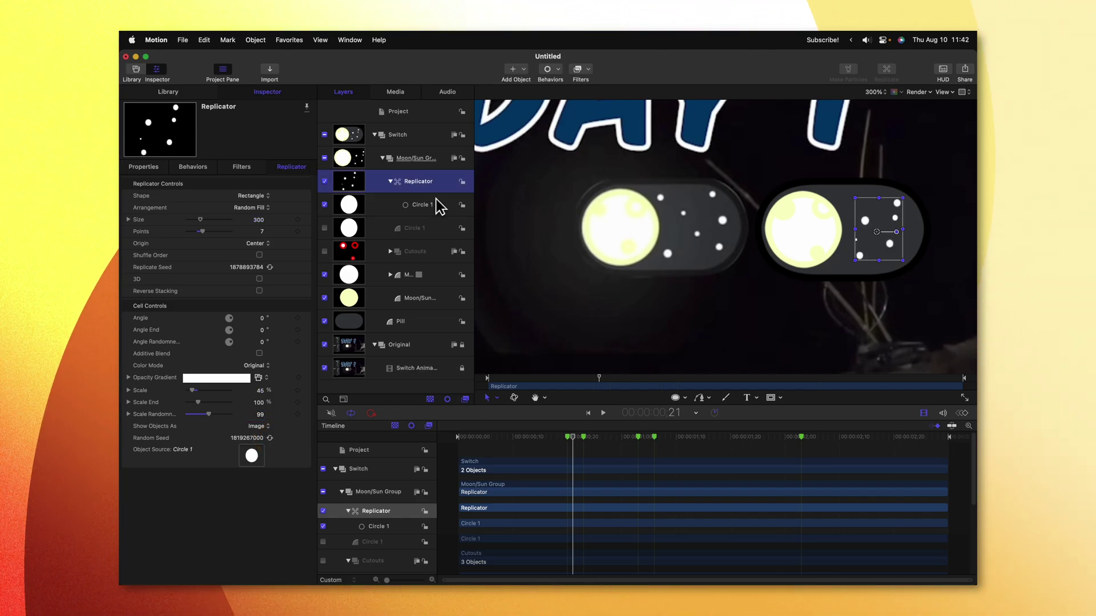
{"action": "key", "text": "Return"}
{"action": "type", "text": "Stars"}
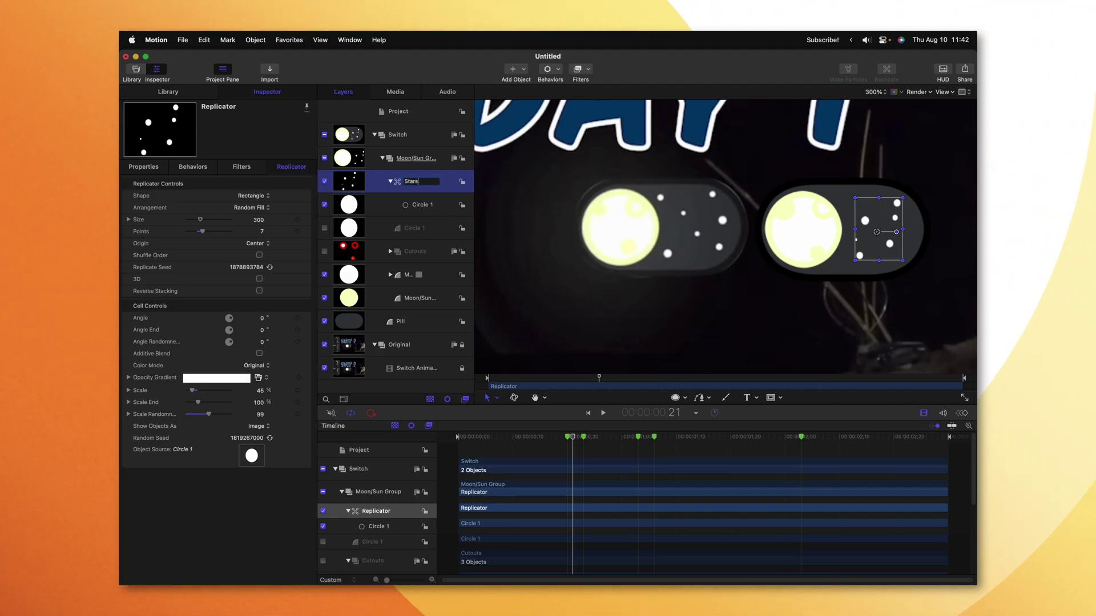
{"action": "key", "text": "Return"}
{"action": "key", "text": "Left"}
{"action": "key", "text": "Left"}
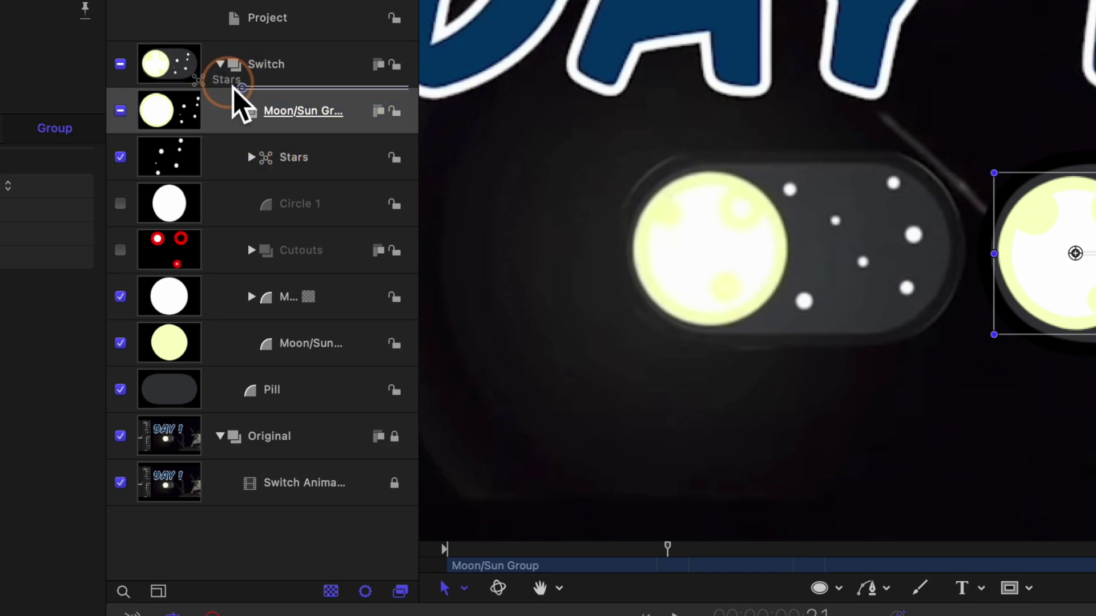
Step: Move Stars out of the Moon/Sun Group into the Switch group, between the Moon/Sun Group and the Pill
{"action": "left_click_drag", "start_coordinate": [234, 87], "coordinate": [226, 85]}
{"action": "key", "text": "super+bracketleft"}
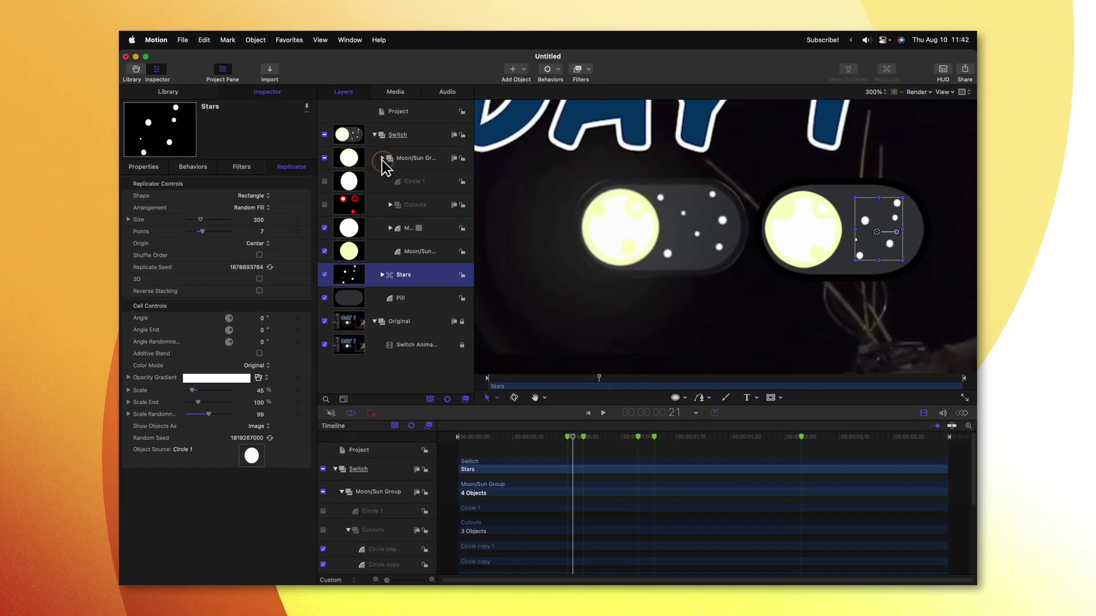
{"action": "left_click", "coordinate": [381, 159]}
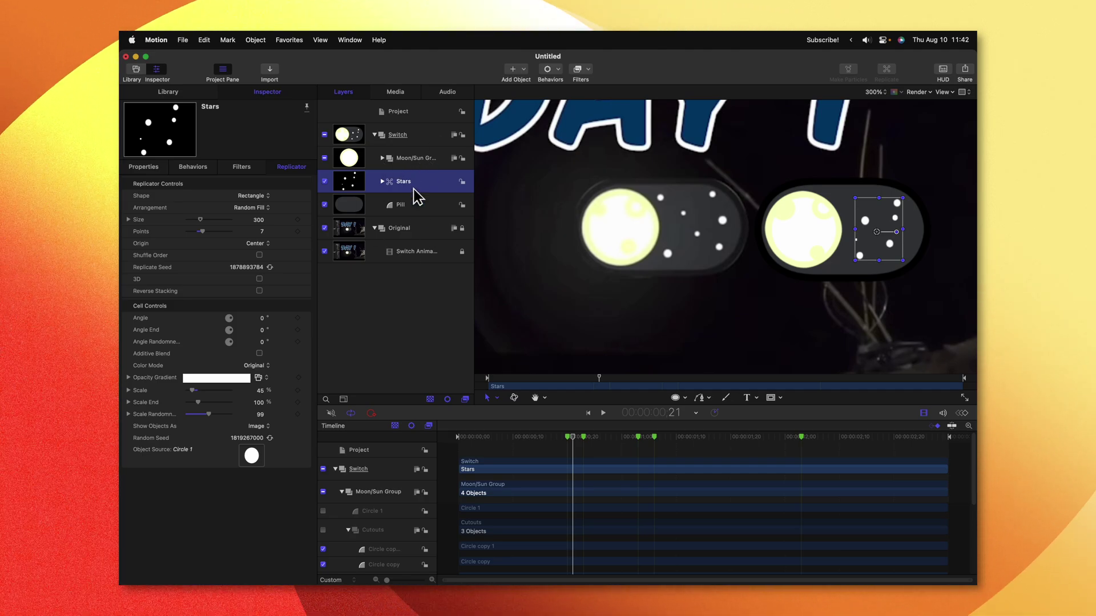
Step: Apply the Indent filter to the Pill layer
{"action": "key", "text": "Down"}
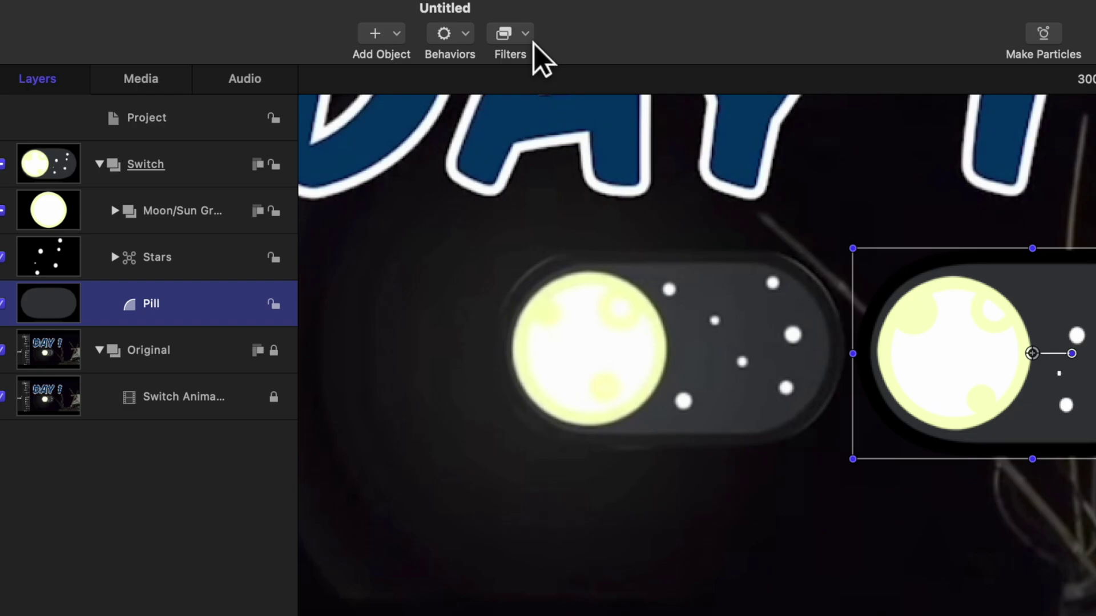
{"action": "left_click", "coordinate": [534, 42]}
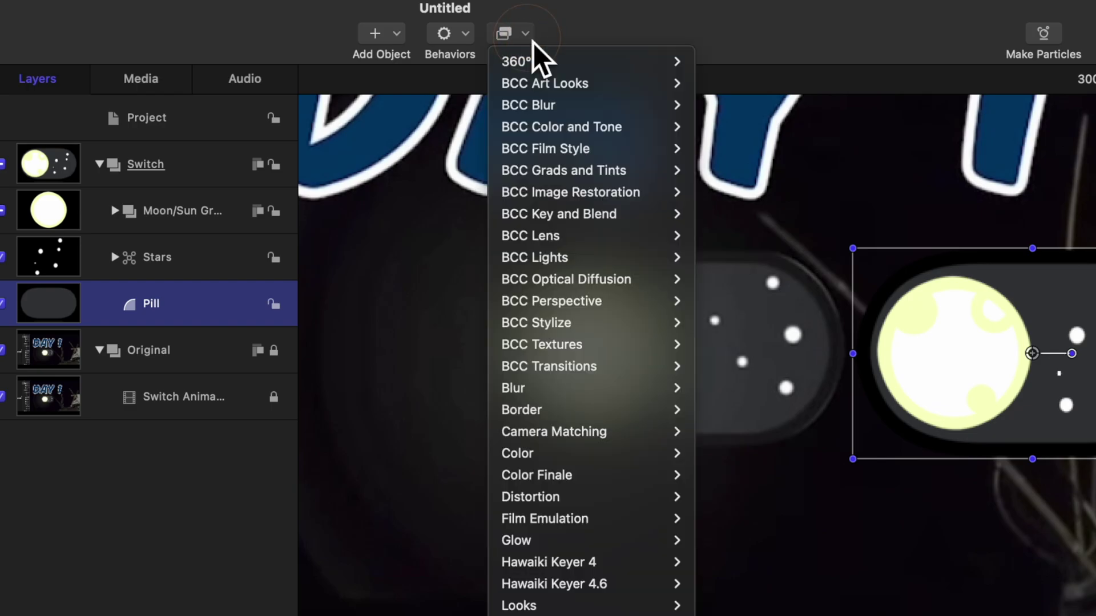
{"action": "mouse_move", "coordinate": [571, 528]}
{"action": "left_click", "coordinate": [608, 367]}
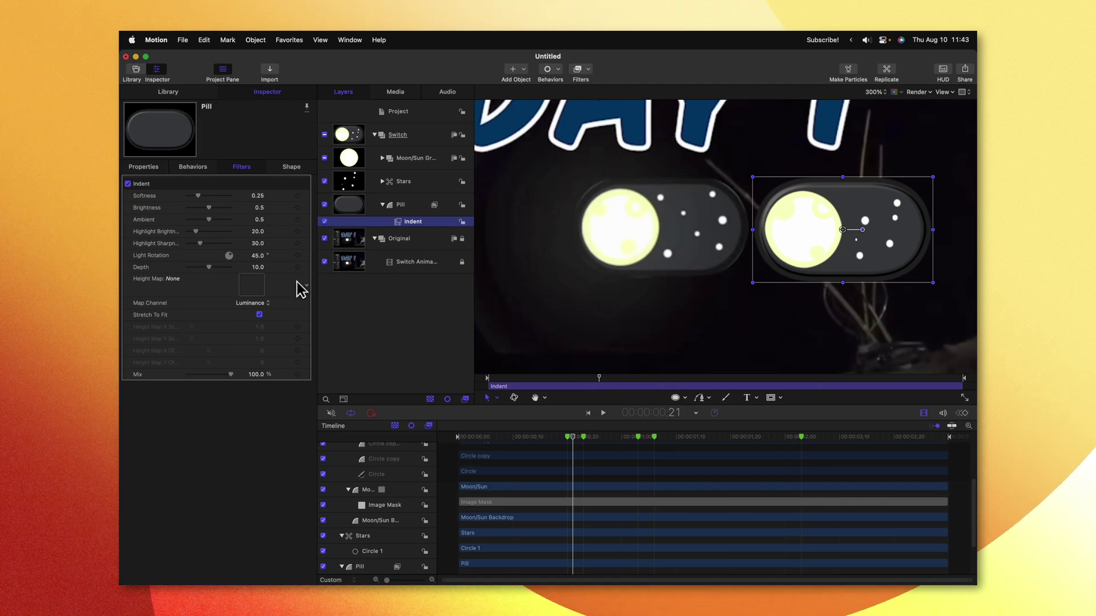
Step: Set the Indent filter's map channel to Alpha, softness to 0.31, depth to 2.0 and light rotation to 136°
{"action": "left_click", "coordinate": [249, 306]}
{"action": "left_click", "coordinate": [262, 349]}
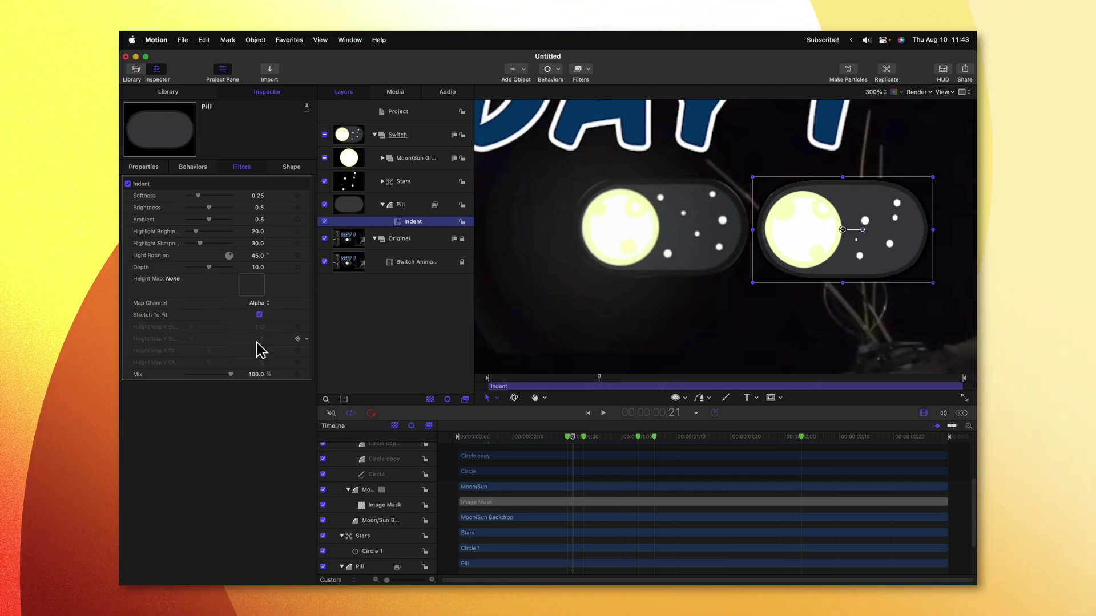
{"action": "mouse_move", "coordinate": [198, 196]}
{"action": "left_mouse_down"}
{"action": "mouse_move", "coordinate": [208, 196]}
{"action": "mouse_move", "coordinate": [198, 196]}
{"action": "left_mouse_up"}
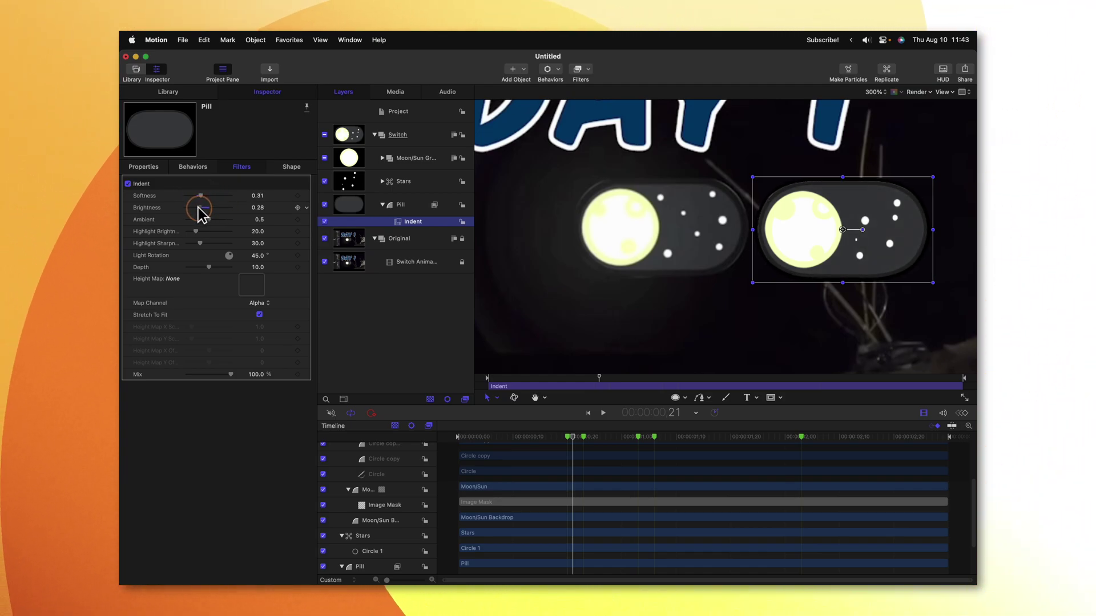
{"action": "left_click_drag", "start_coordinate": [209, 220], "coordinate": [231, 219]}
{"action": "key", "text": "super+z"}
{"action": "left_click_drag", "start_coordinate": [209, 267], "coordinate": [191, 269]}
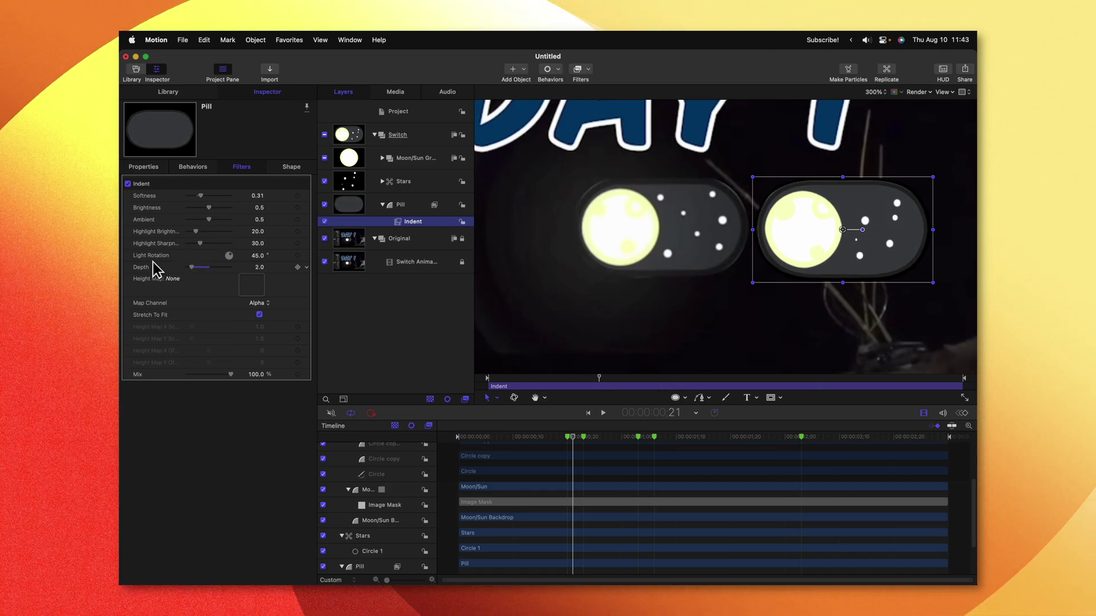
{"action": "left_click_drag", "start_coordinate": [257, 256], "coordinate": [269, 256]}
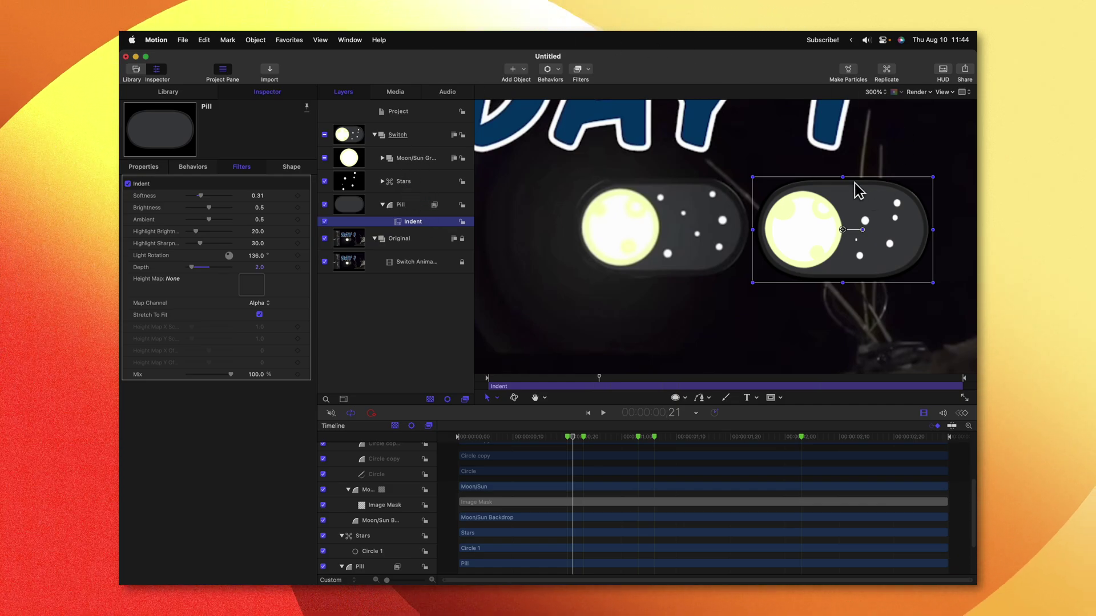
Step: Compare the reference toggle around frames 25 to 1;01, then duplicate the Pill layer and rename the copy as Blue Outline
{"action": "left_click", "coordinate": [605, 437]}
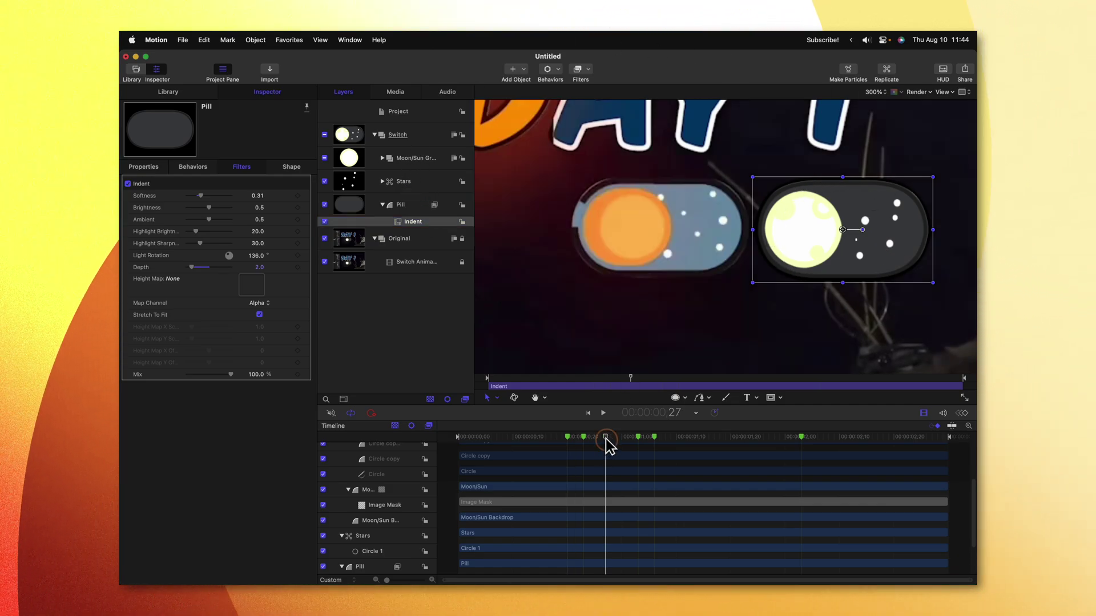
{"action": "left_click_drag", "start_coordinate": [610, 445], "coordinate": [627, 444]}
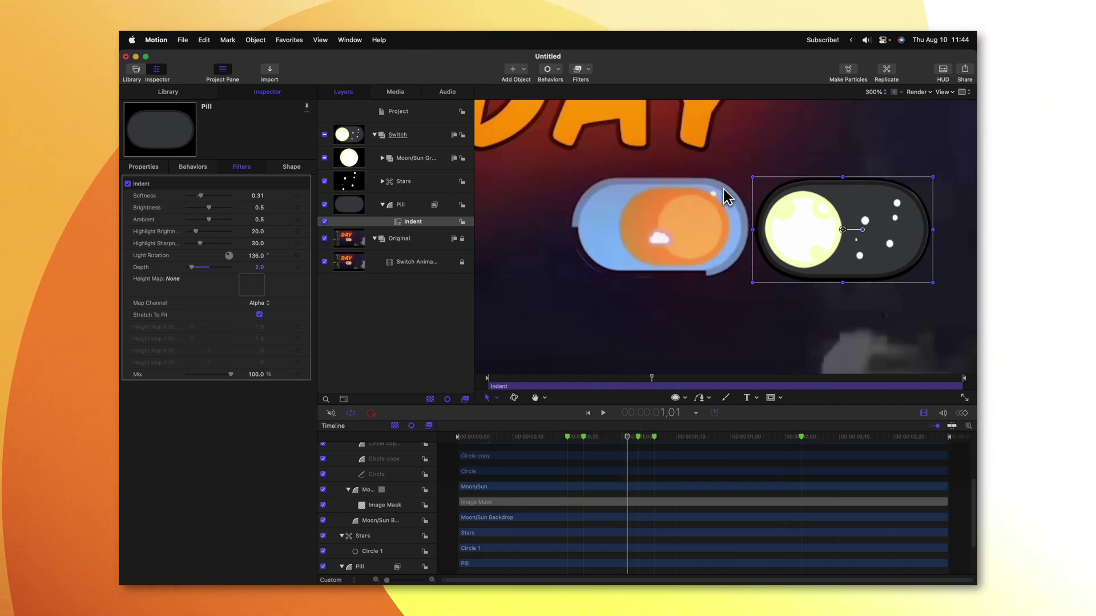
{"action": "mouse_move", "coordinate": [612, 442]}
{"action": "left_mouse_down"}
{"action": "mouse_move", "coordinate": [573, 437]}
{"action": "mouse_move", "coordinate": [595, 438]}
{"action": "left_mouse_up"}
{"action": "left_click", "coordinate": [415, 205]}
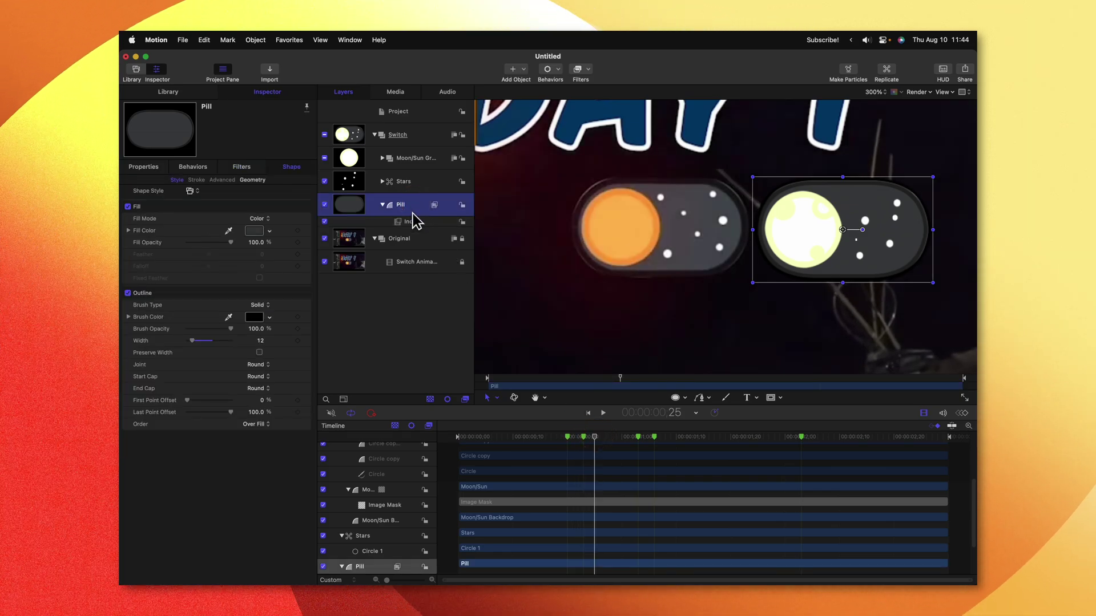
{"action": "key", "text": "super+d"}
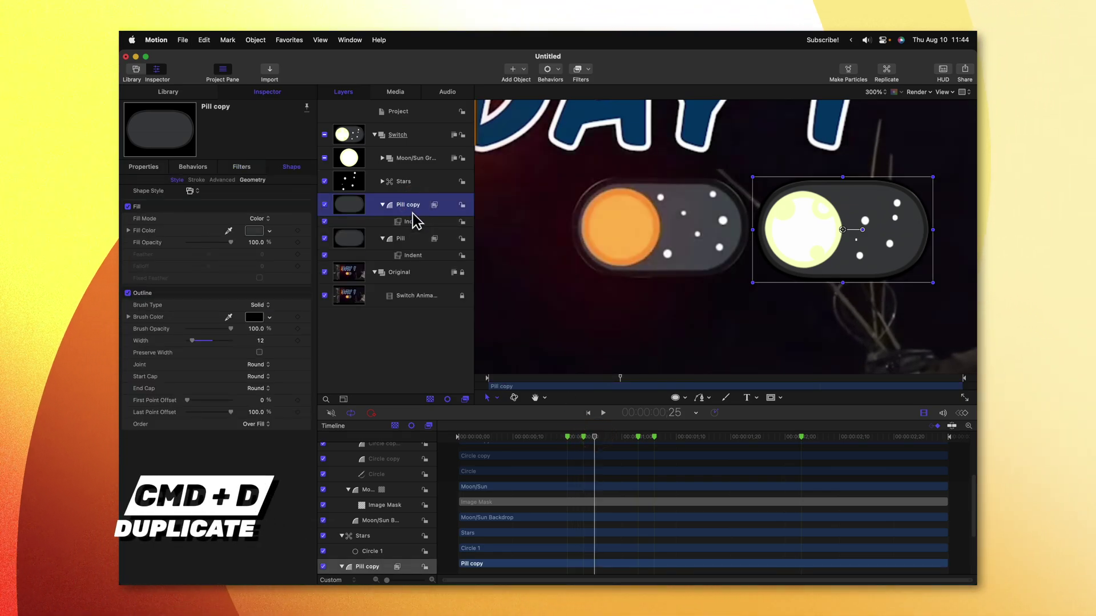
{"action": "type", "text": "Blur"}
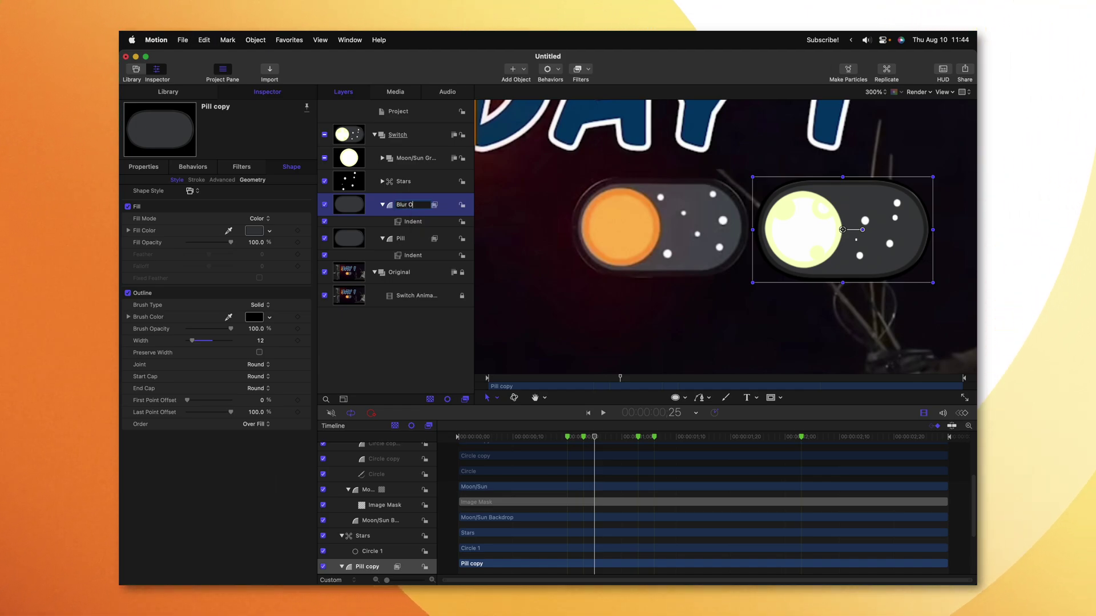
{"action": "type", "text": " Outline"}
Step: Remove the Indent filter from Blue Outline and turn off the shape's fill
{"action": "left_click", "coordinate": [415, 222]}
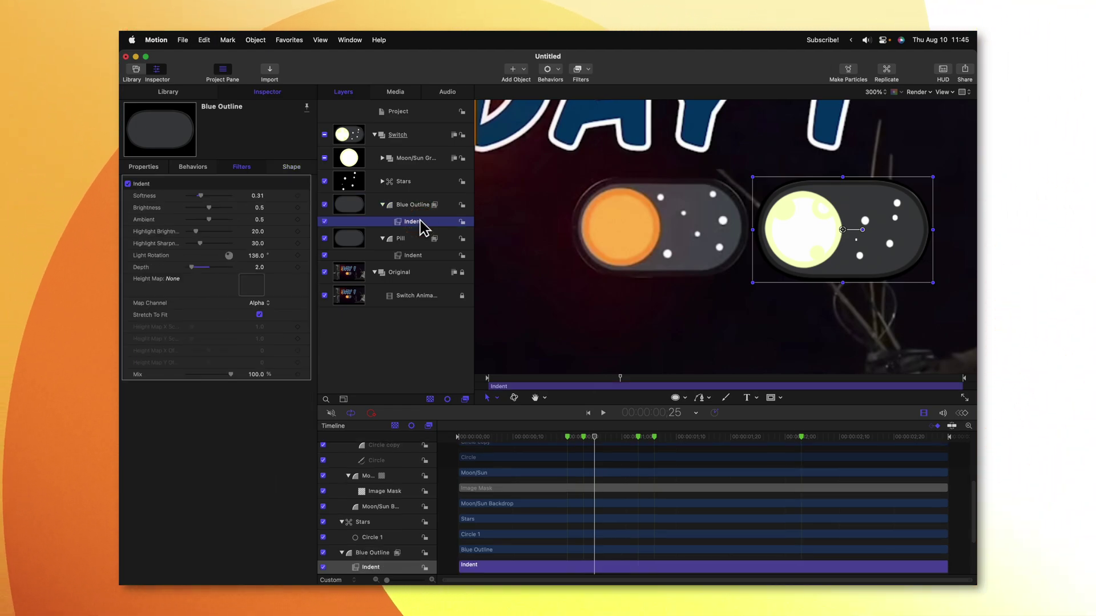
{"action": "key", "text": "Delete"}
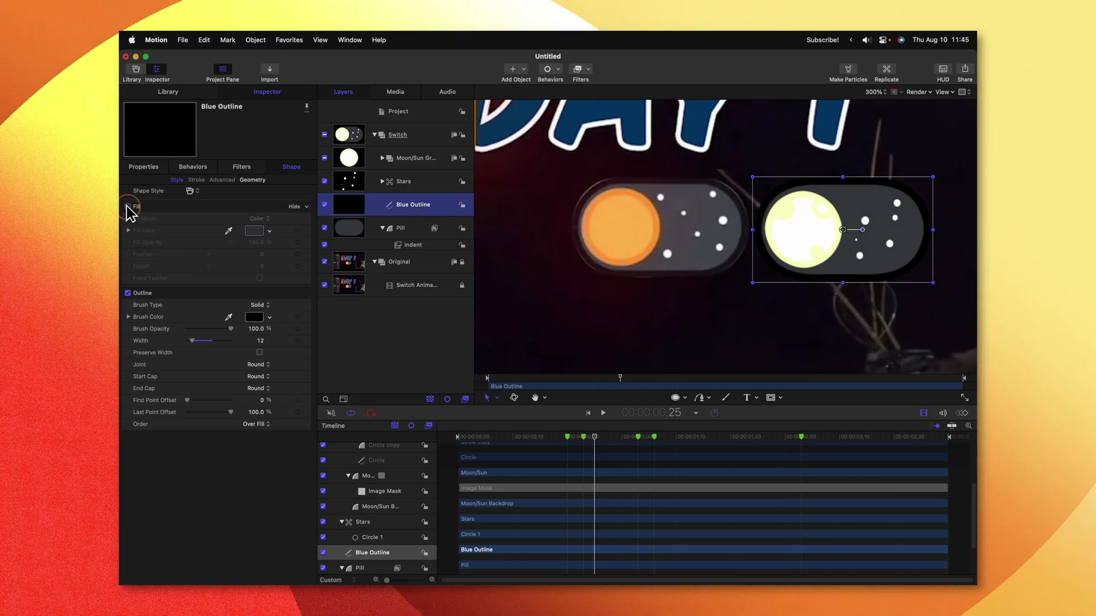
Step: Sample Blue Outline's brush color from the blue rim of the reference toggle at frame 29
{"action": "left_click", "coordinate": [616, 437]}
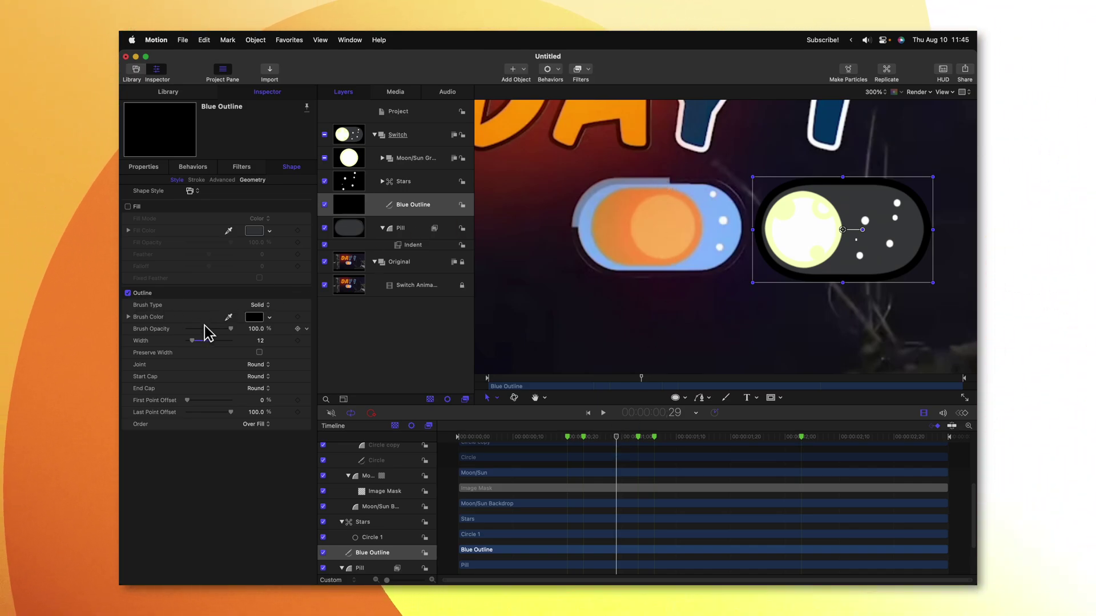
{"action": "left_click", "coordinate": [228, 318]}
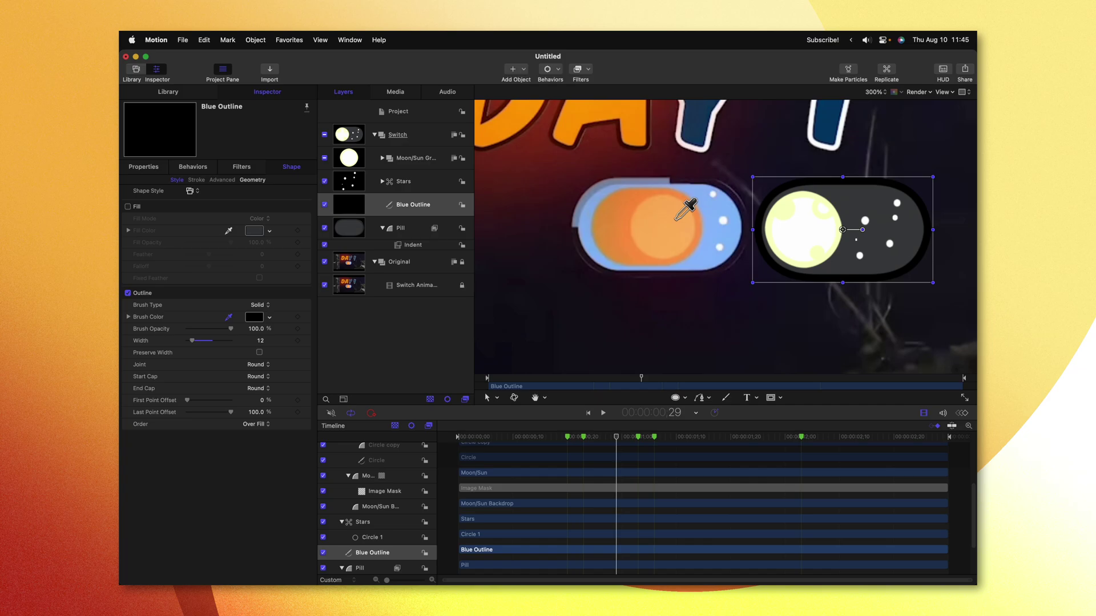
{"action": "left_click", "coordinate": [661, 180]}
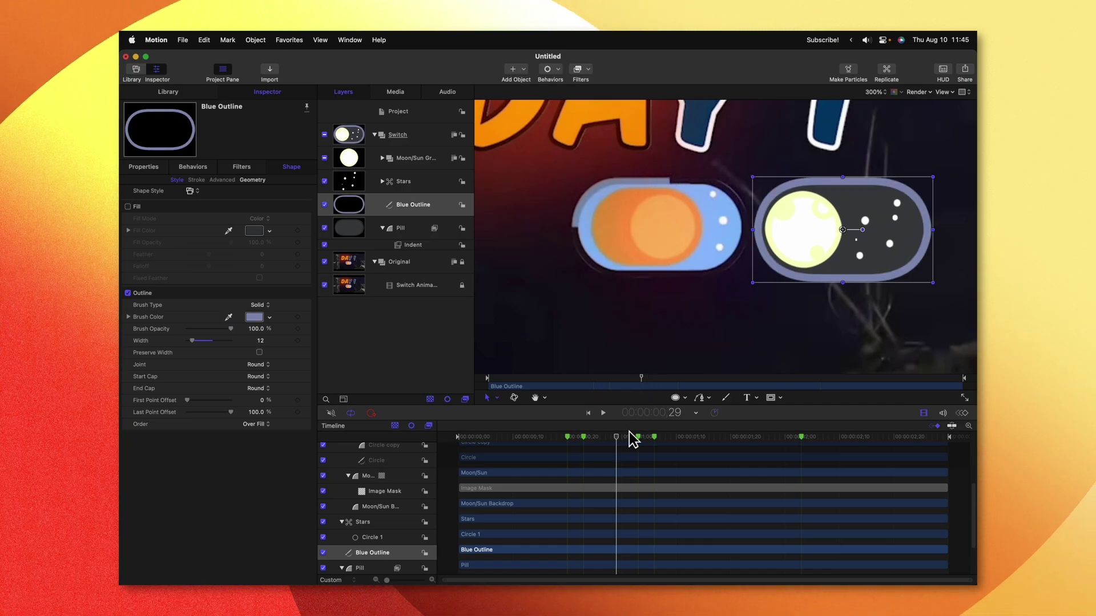
Step: Trim the start of the Blue Outline layer to frame 25
{"action": "left_click", "coordinate": [596, 437]}
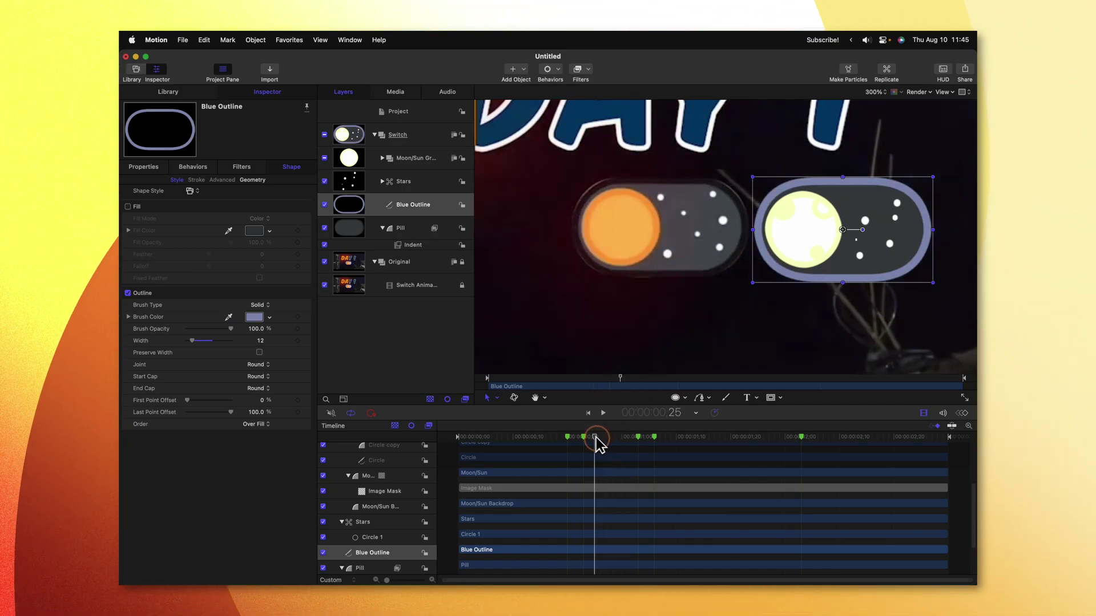
{"action": "left_click", "coordinate": [424, 202]}
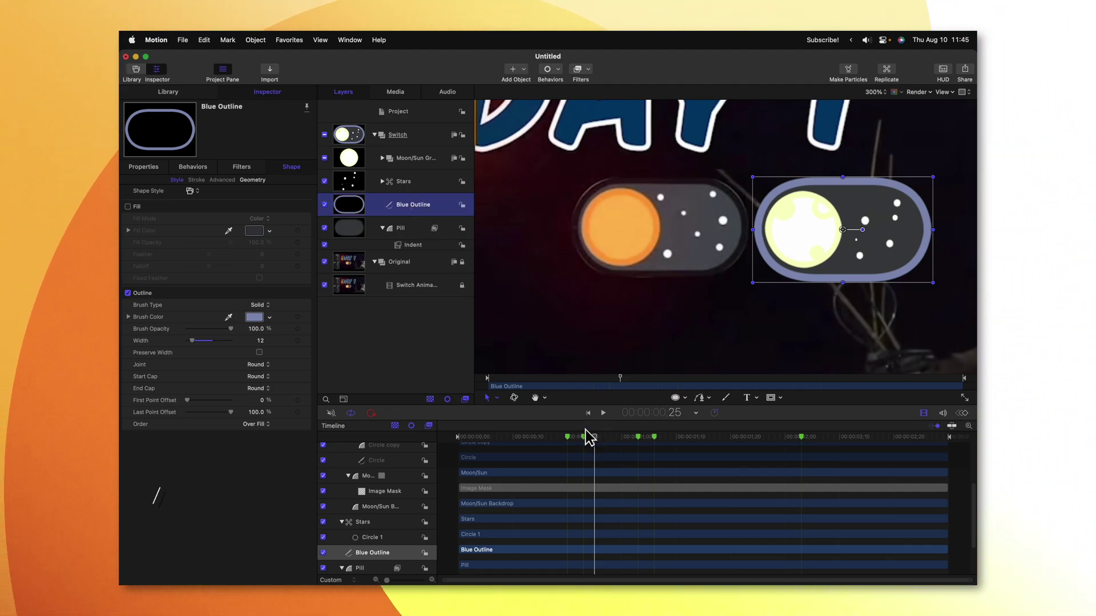
{"action": "key", "text": "i"}
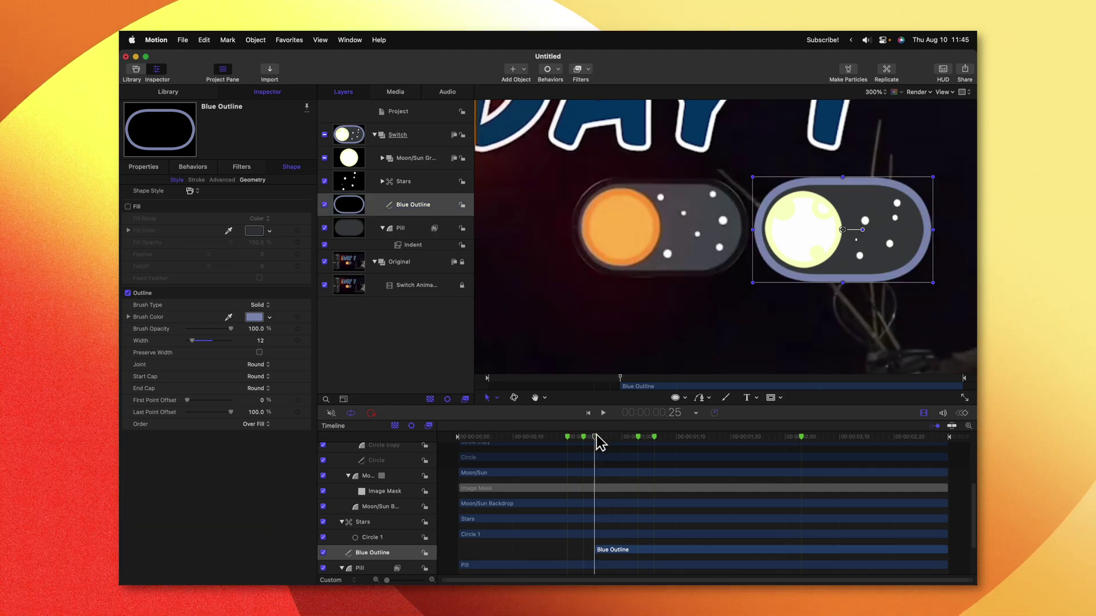
{"action": "left_click", "coordinate": [802, 260]}
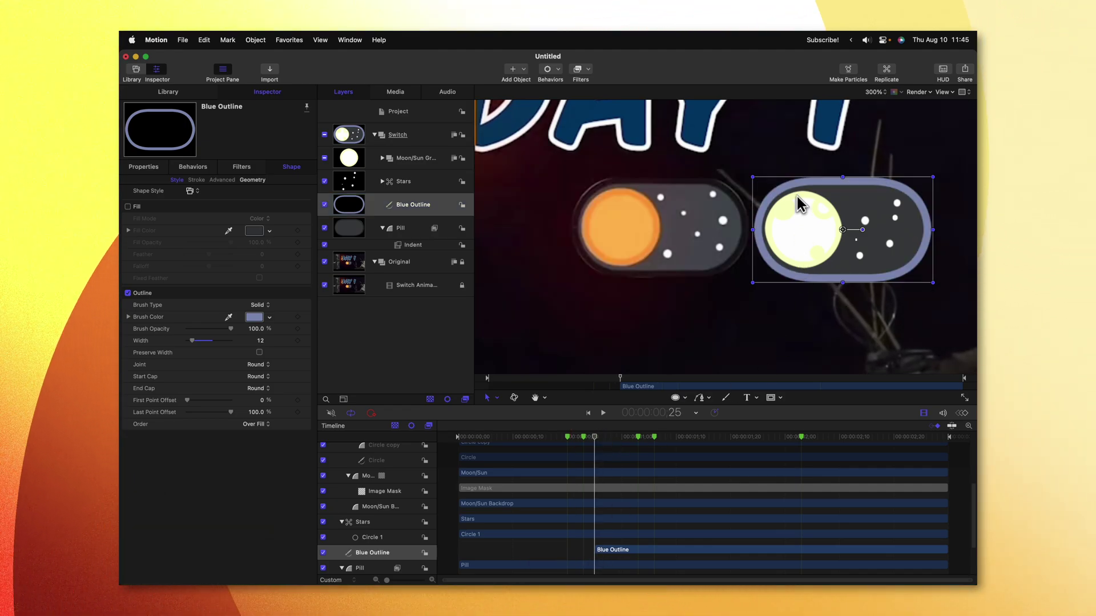
Step: Make a clone layer of the white Moon/Sun shape inside the Moon/Sun Group
{"action": "left_click", "coordinate": [382, 158]}
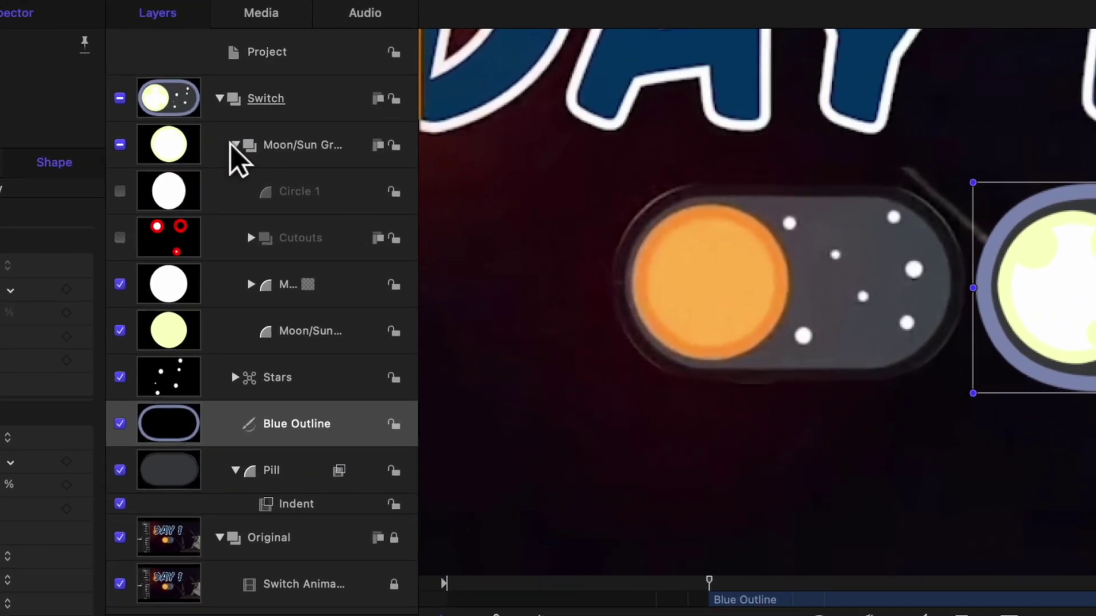
{"action": "left_click", "coordinate": [173, 297]}
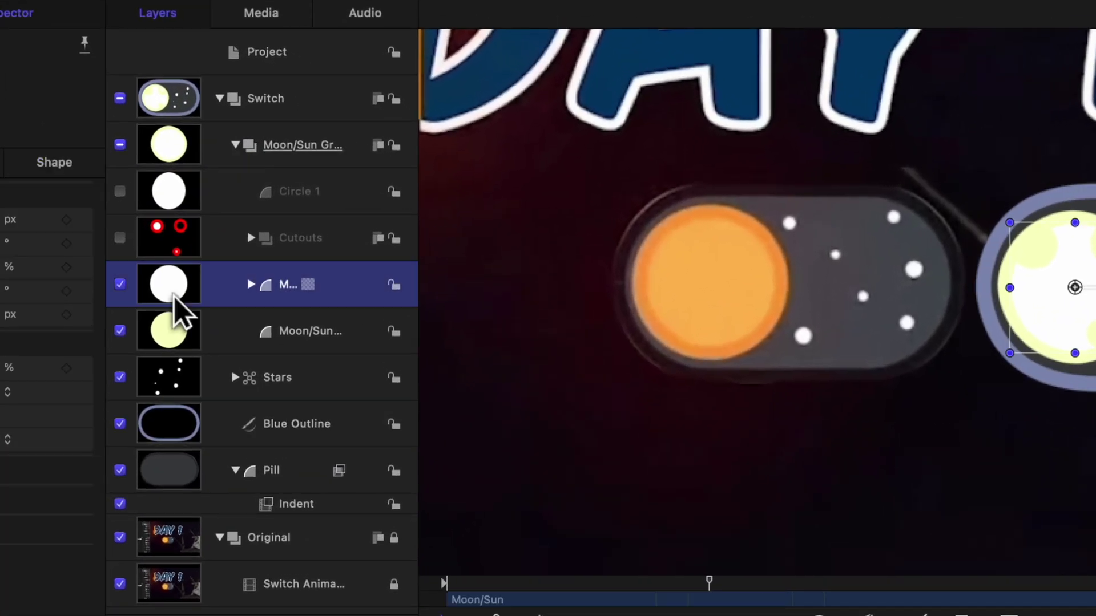
{"action": "key", "text": "k"}
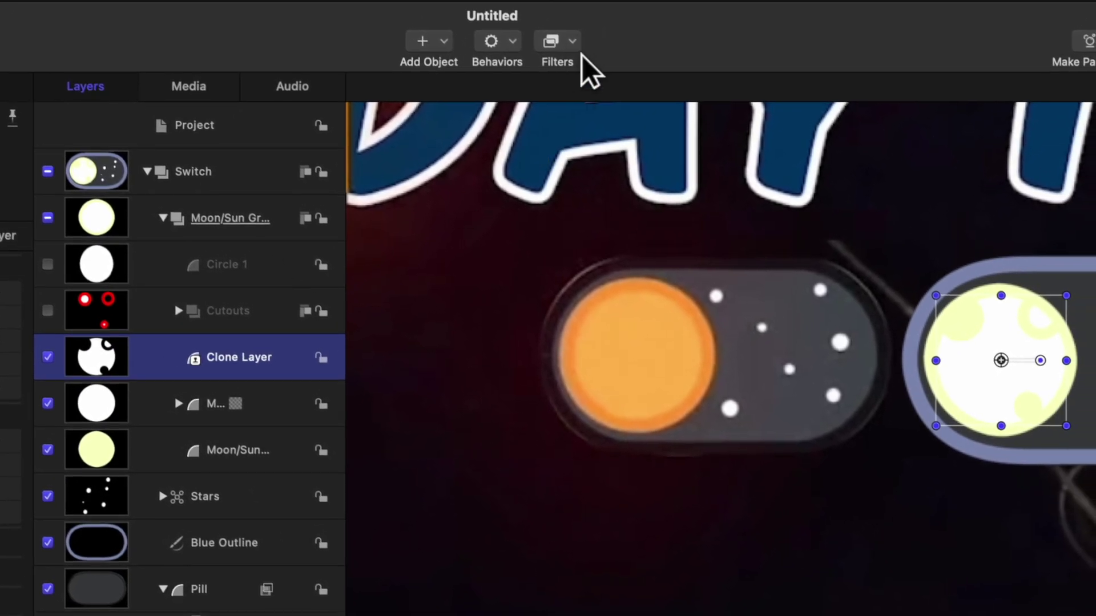
Step: Apply a Gaussian Blur filter to the Clone Layer and set its amount to 308
{"action": "left_click", "coordinate": [573, 39]}
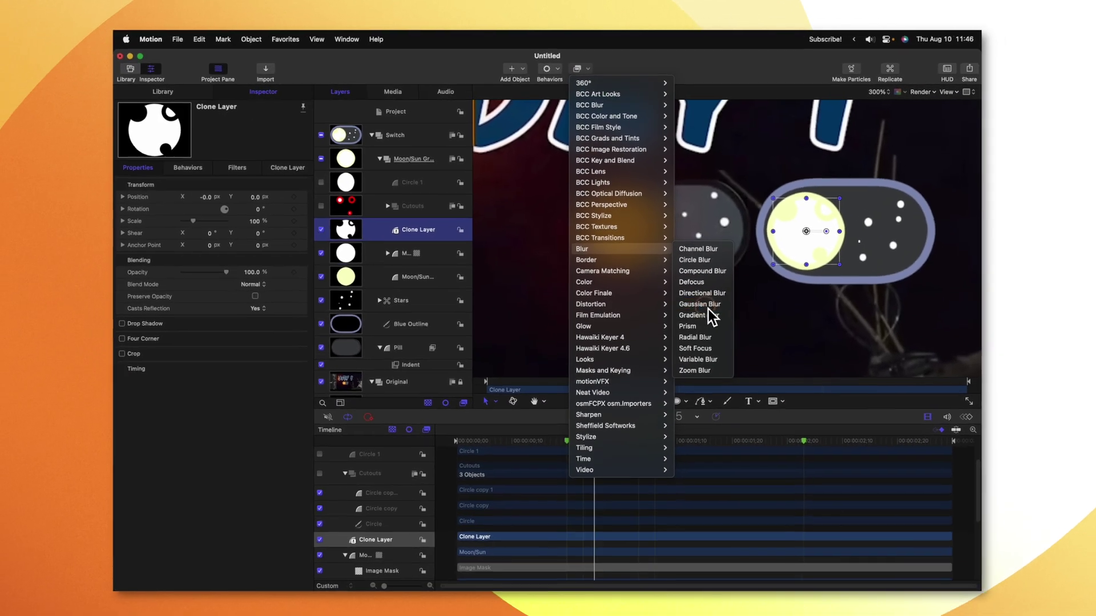
{"action": "left_click", "coordinate": [799, 503]}
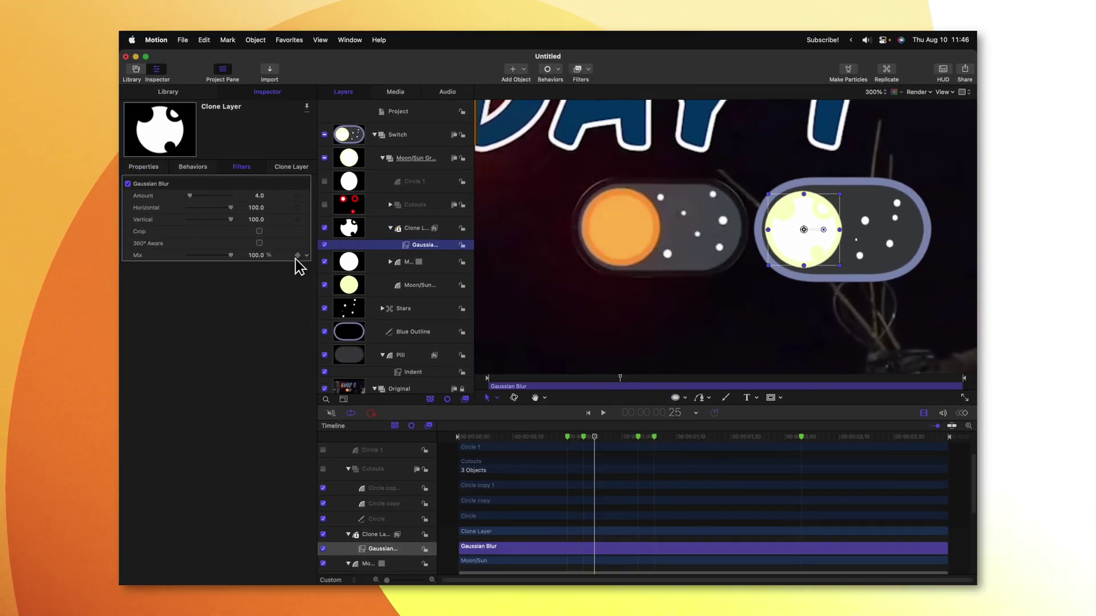
{"action": "left_click_drag", "start_coordinate": [190, 196], "coordinate": [276, 183]}
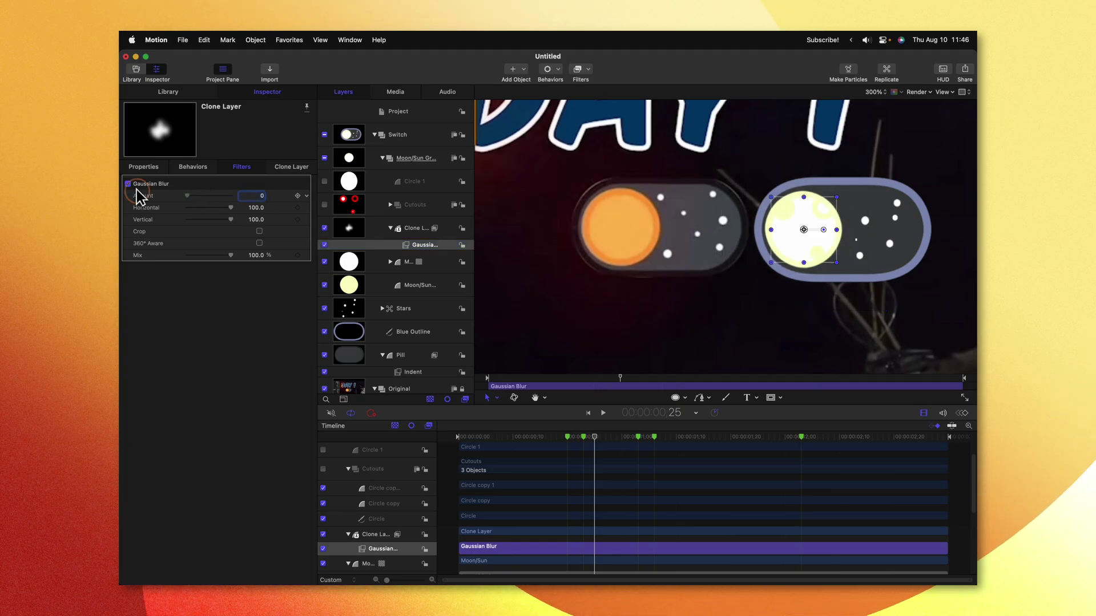
{"action": "double_click", "coordinate": [247, 197]}
{"action": "type", "text": "0"}
{"action": "key", "text": "Return"}
{"action": "left_click_drag", "start_coordinate": [217, 196], "coordinate": [237, 200]}
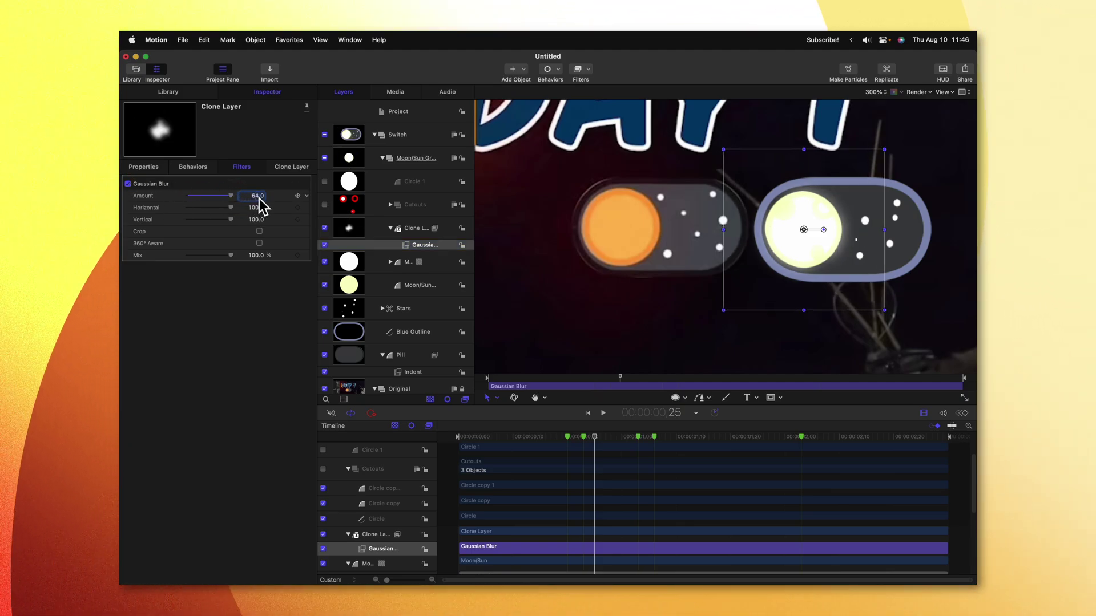
{"action": "double_click", "coordinate": [257, 196]}
{"action": "type", "text": "100"}
{"action": "key", "text": "Return"}
{"action": "left_click_drag", "start_coordinate": [256, 196], "coordinate": [257, 196]}
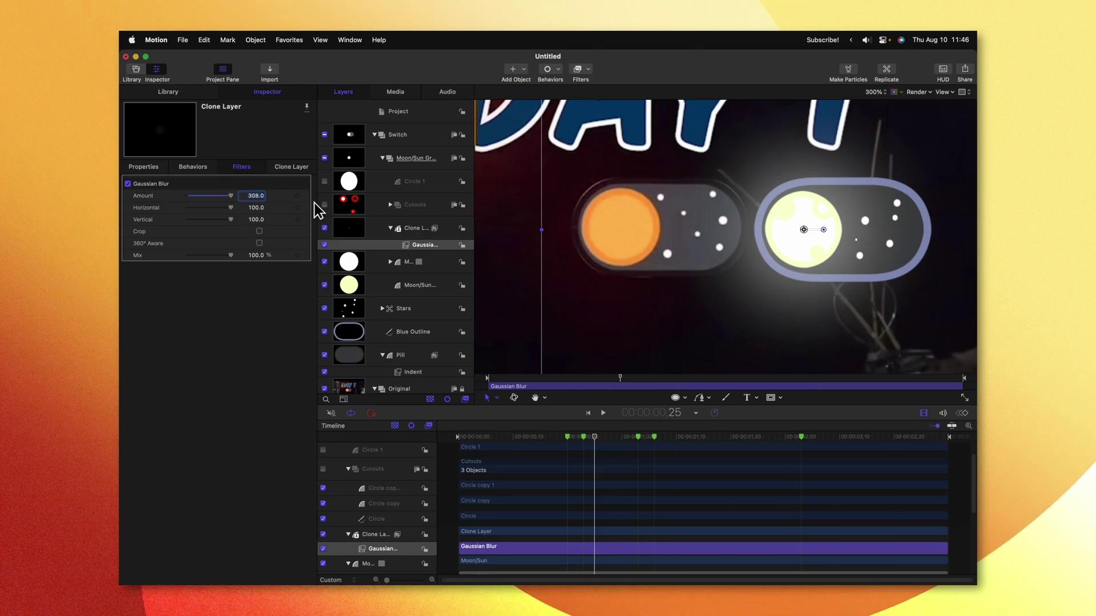
Step: Set the Clone Layer's opacity to 19.15% and its blend mode to Screen, then deselect everything
{"action": "left_click", "coordinate": [145, 168]}
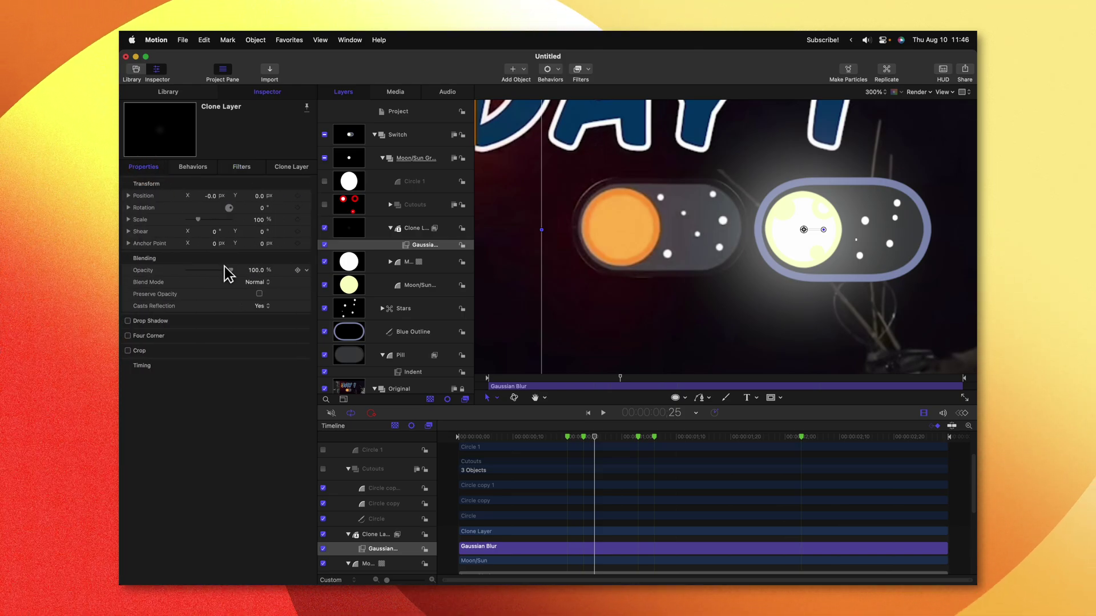
{"action": "left_click_drag", "start_coordinate": [227, 268], "coordinate": [195, 269]}
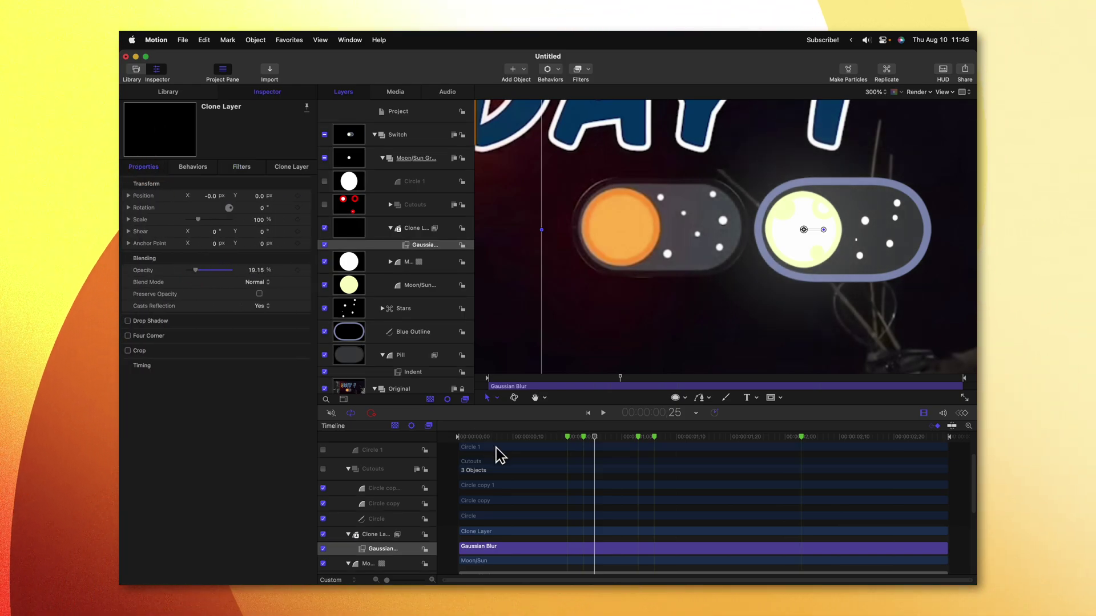
{"action": "left_click_drag", "start_coordinate": [539, 438], "coordinate": [550, 440]}
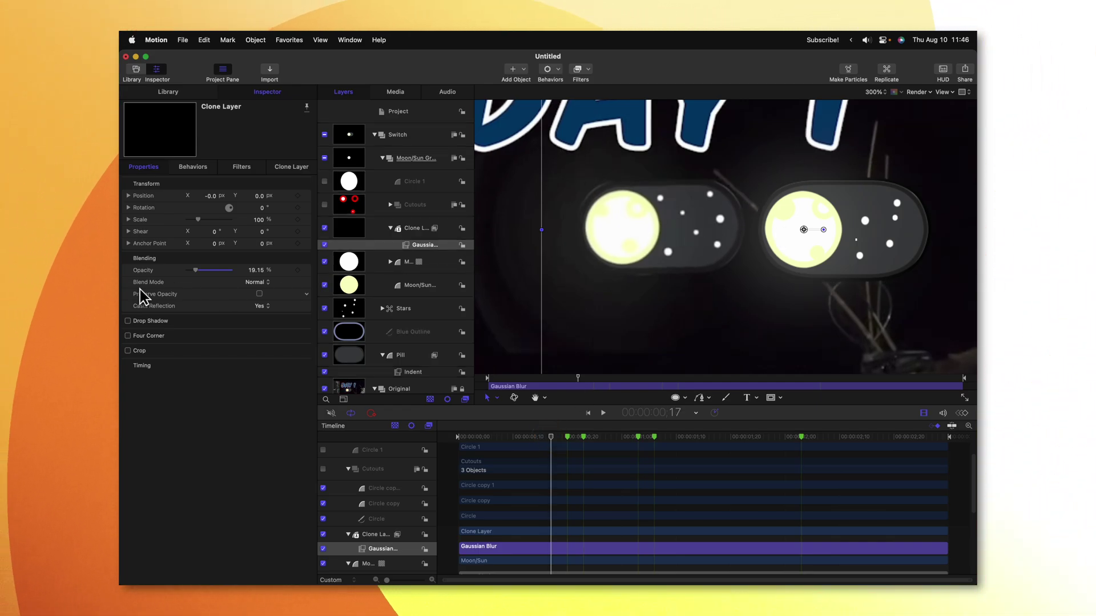
{"action": "left_click", "coordinate": [257, 283]}
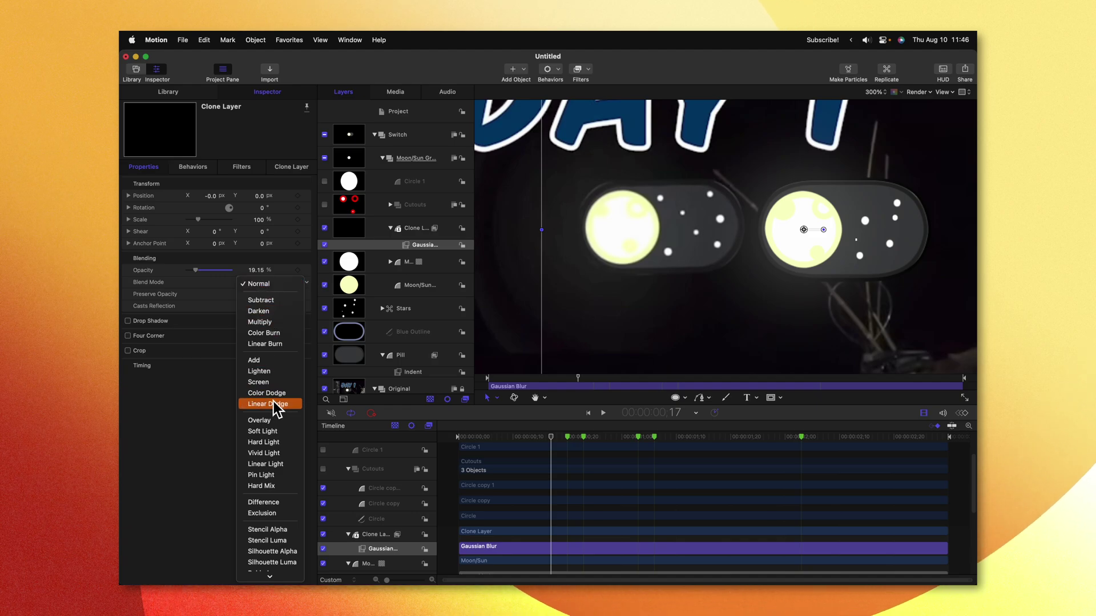
{"action": "left_click", "coordinate": [268, 382]}
{"action": "key", "text": "super+shift+a"}
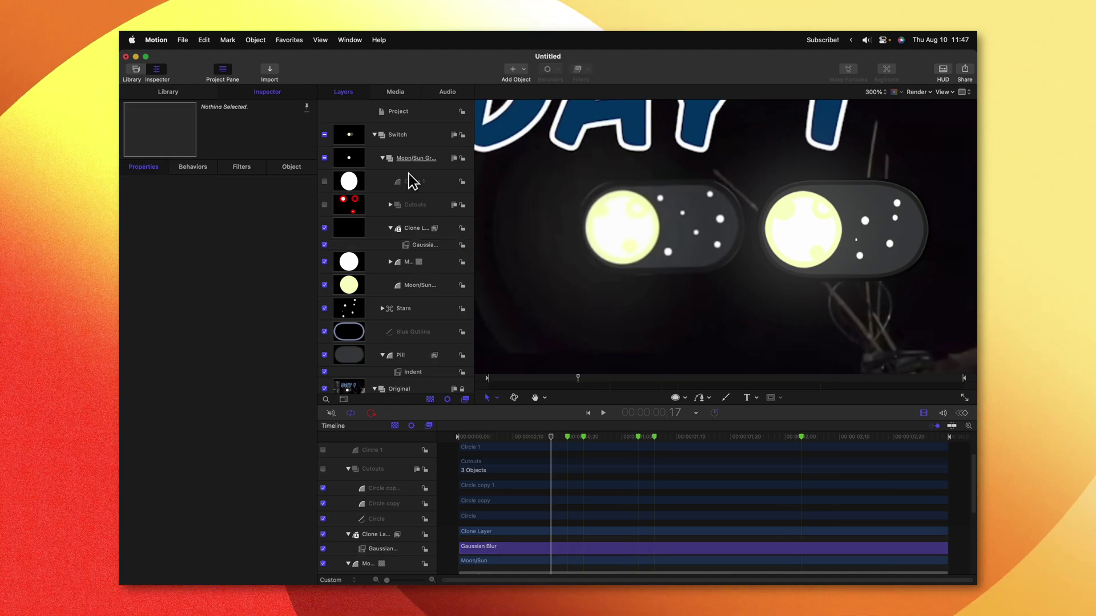
Step: Collapse the Moon/Sun Group and add a position keyframe to it at frame 23
{"action": "left_click", "coordinate": [382, 158]}
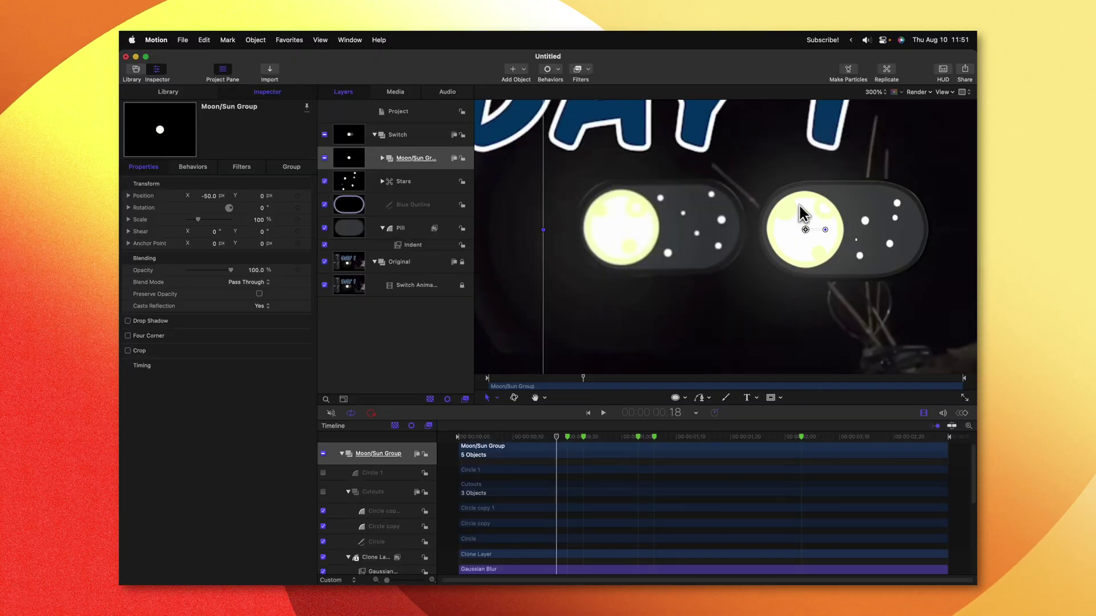
{"action": "left_click", "coordinate": [565, 439]}
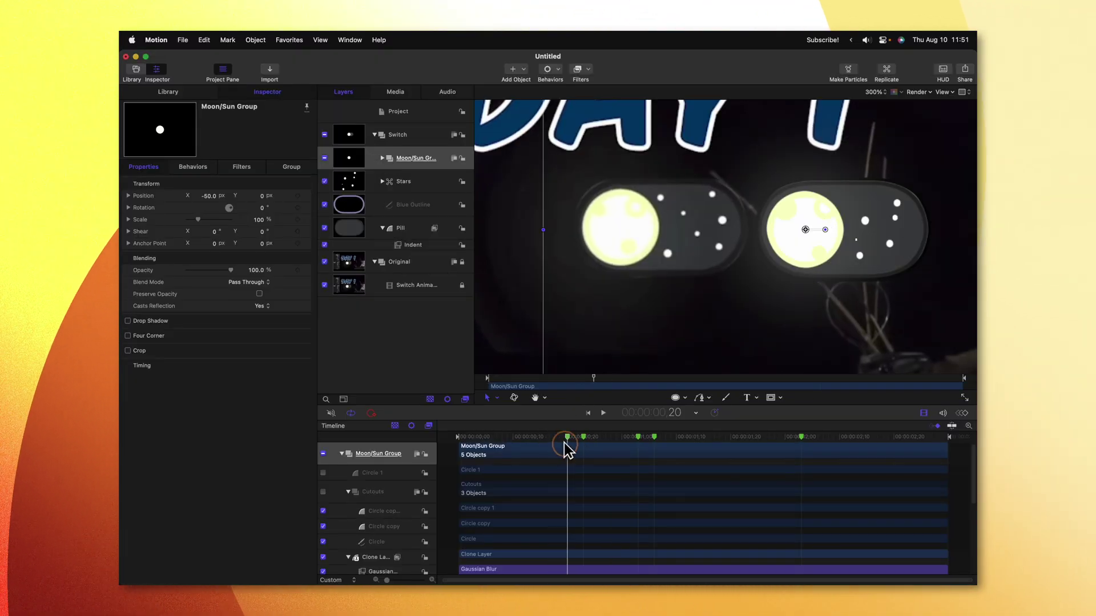
{"action": "left_click_drag", "start_coordinate": [564, 443], "coordinate": [581, 443]}
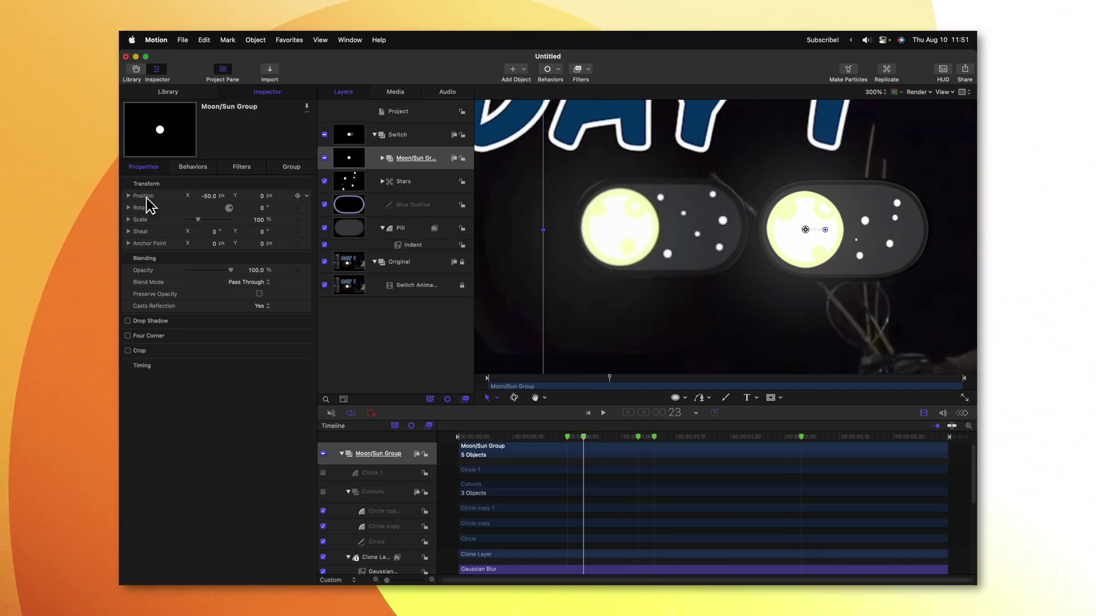
{"action": "left_click", "coordinate": [298, 195]}
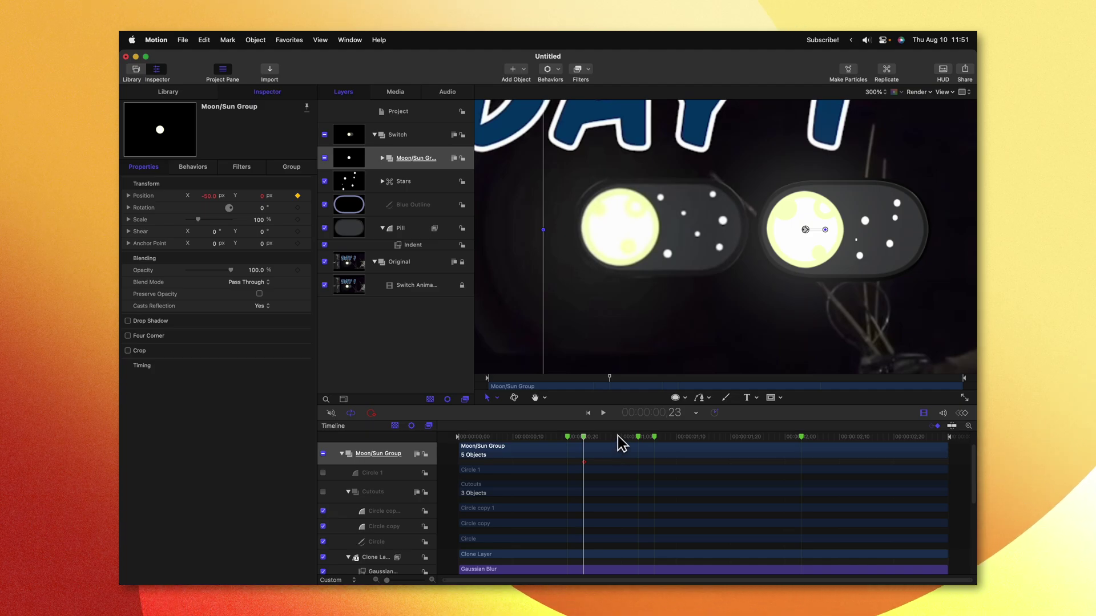
Step: Keyframe the Moon/Sun Group's position at 1;03 with X set to 50 px, then return the playhead to frame 23
{"action": "left_click_drag", "start_coordinate": [618, 436], "coordinate": [636, 437]}
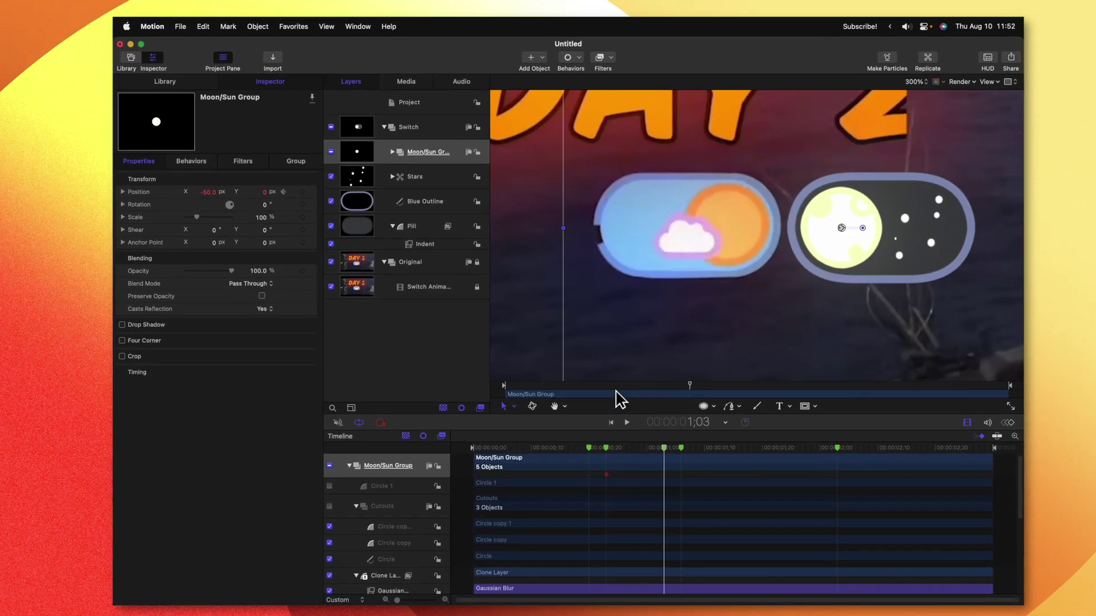
{"action": "left_click", "coordinate": [303, 192]}
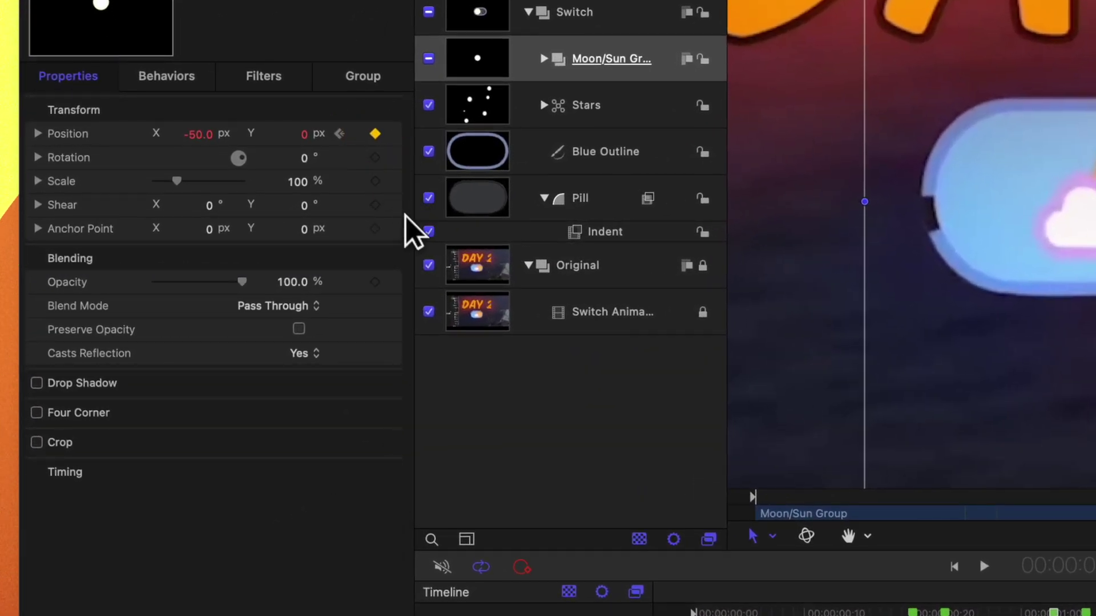
{"action": "left_click", "coordinate": [200, 135]}
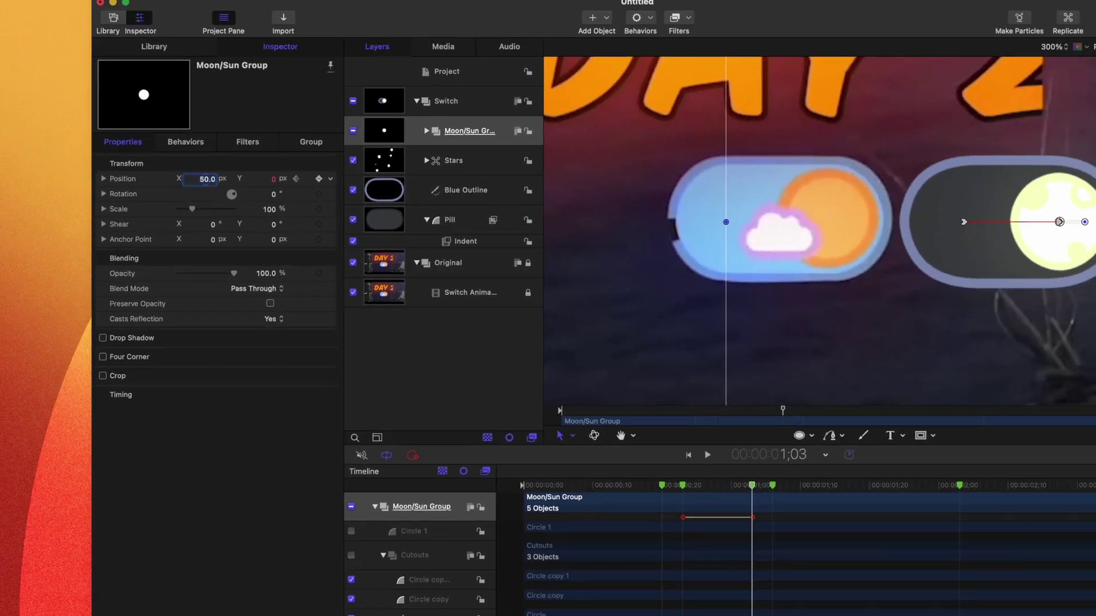
{"action": "left_click", "coordinate": [951, 613]}
{"action": "mouse_move", "coordinate": [593, 451]}
{"action": "left_mouse_down"}
{"action": "mouse_move", "coordinate": [651, 452]}
{"action": "mouse_move", "coordinate": [579, 465]}
{"action": "left_mouse_up"}
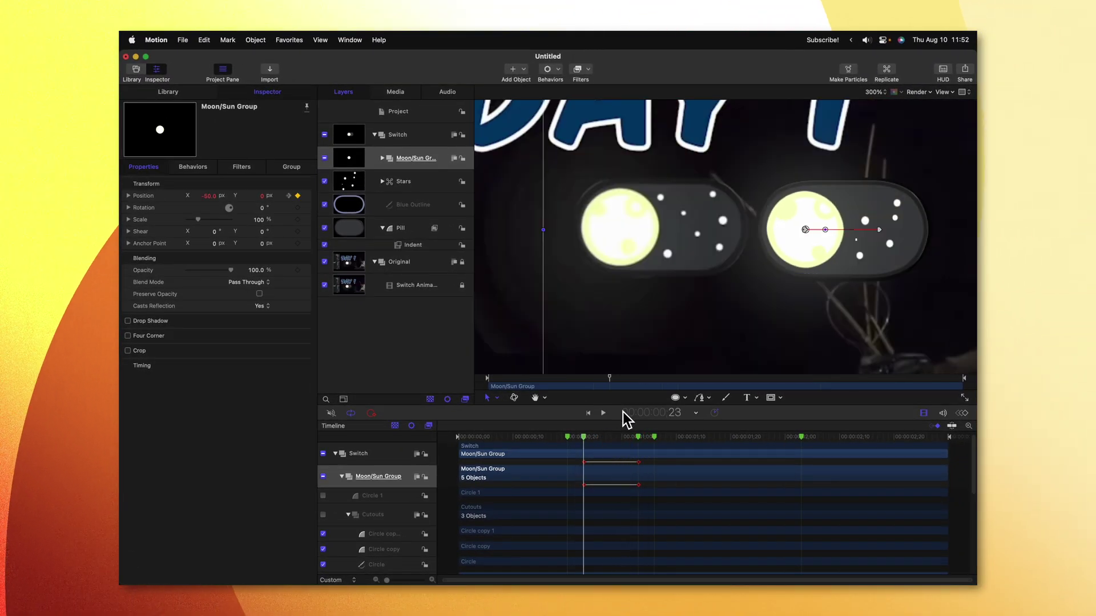
Step: Select the Moon/Sun Backdrop inside the Moon/Sun Group and add a shape width keyframe to it at frame 23
{"action": "left_click", "coordinate": [610, 437]}
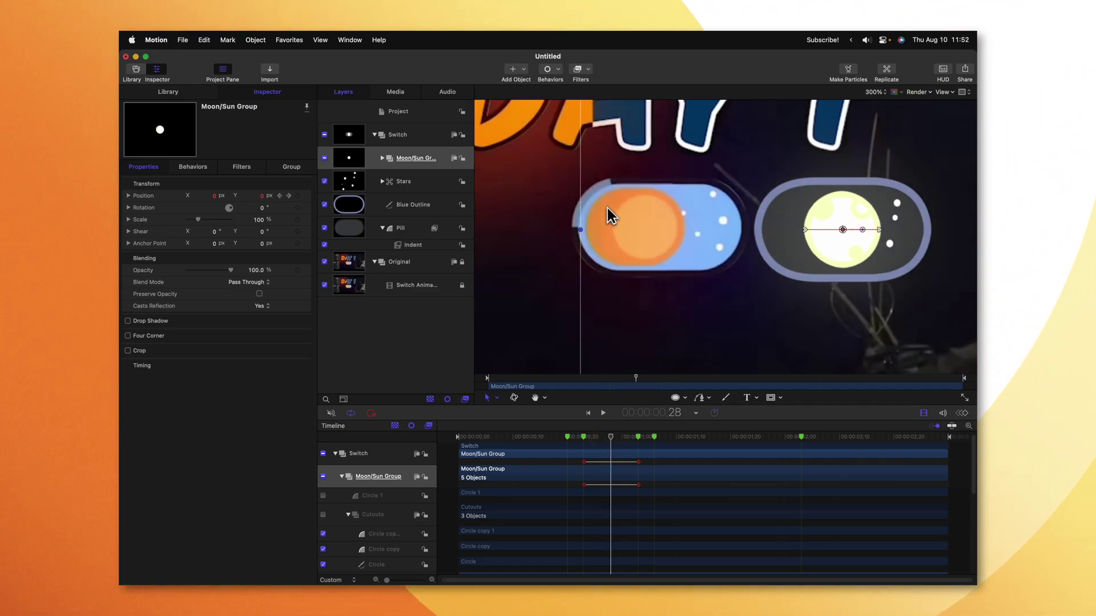
{"action": "left_click", "coordinate": [382, 158]}
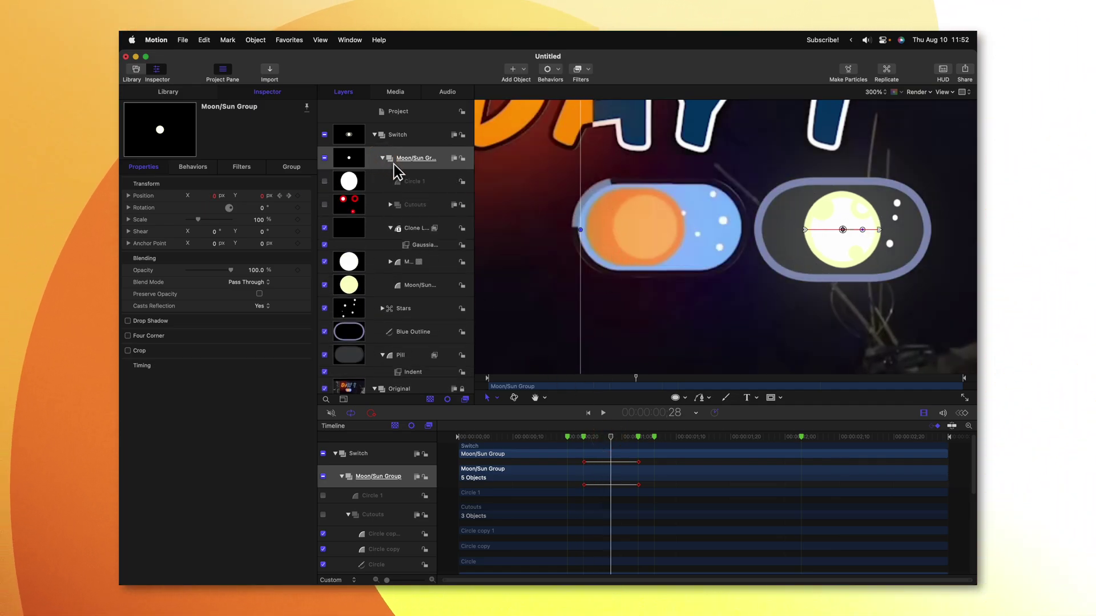
{"action": "left_click", "coordinate": [418, 285]}
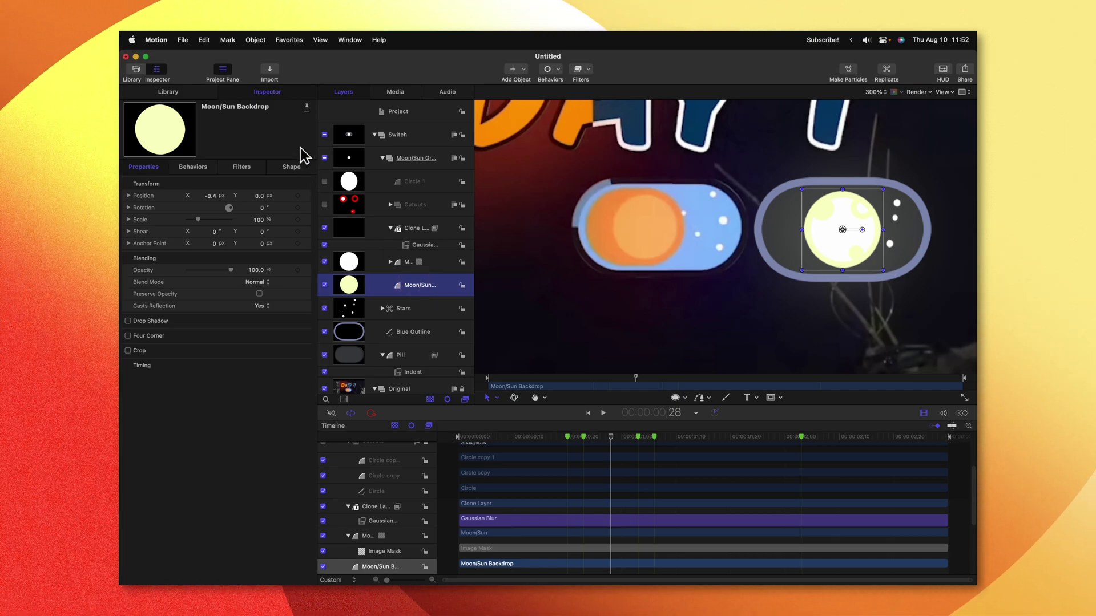
{"action": "left_click", "coordinate": [296, 168]}
{"action": "left_click", "coordinate": [257, 180]}
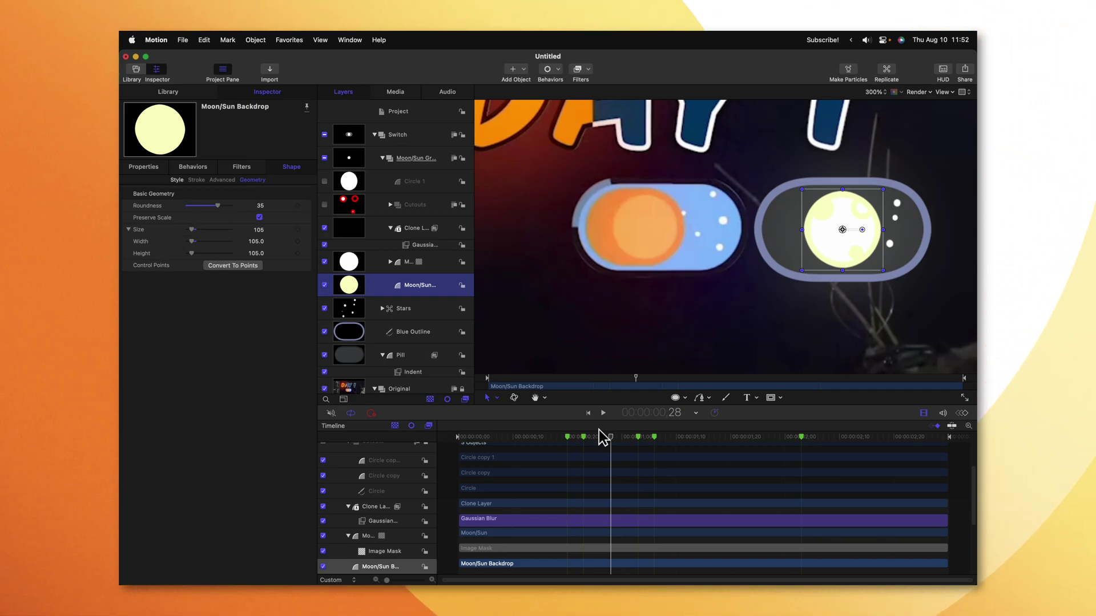
{"action": "left_click_drag", "start_coordinate": [599, 432], "coordinate": [583, 438]}
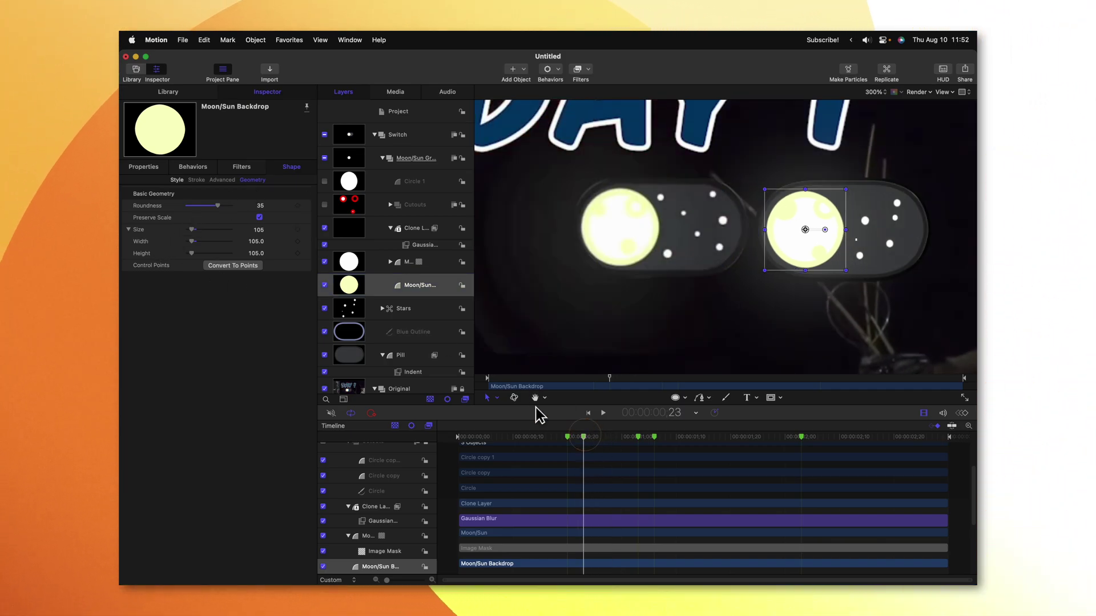
{"action": "left_click", "coordinate": [296, 241]}
Step: Keyframe the Moon/Sun Backdrop's width at 1;03 without changing it, and set the width to 140 at frame 28
{"action": "left_click", "coordinate": [595, 437]}
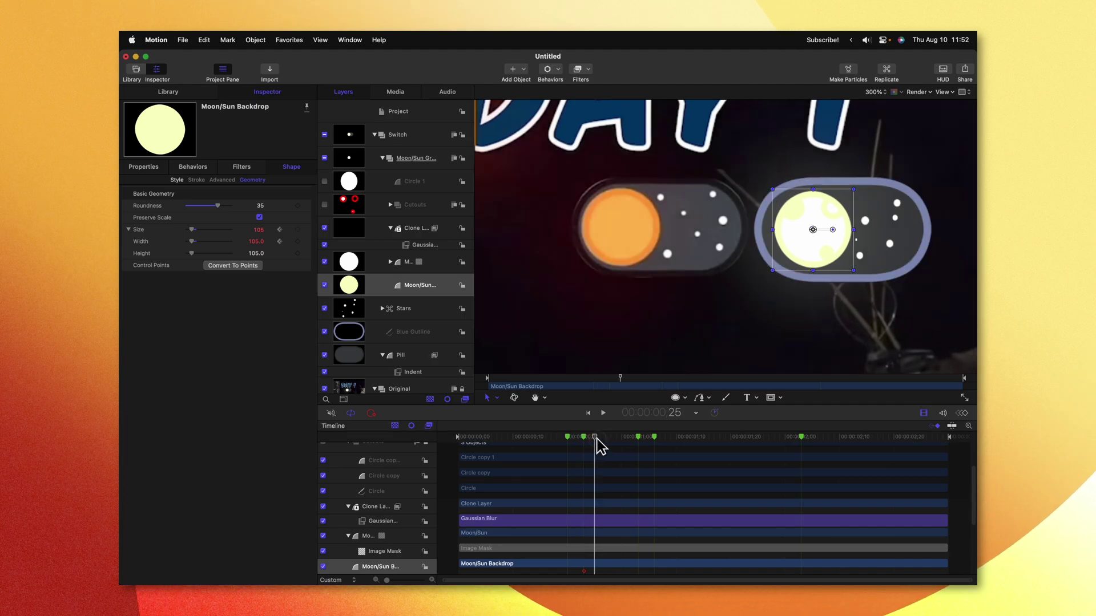
{"action": "left_click_drag", "start_coordinate": [597, 440], "coordinate": [638, 440]}
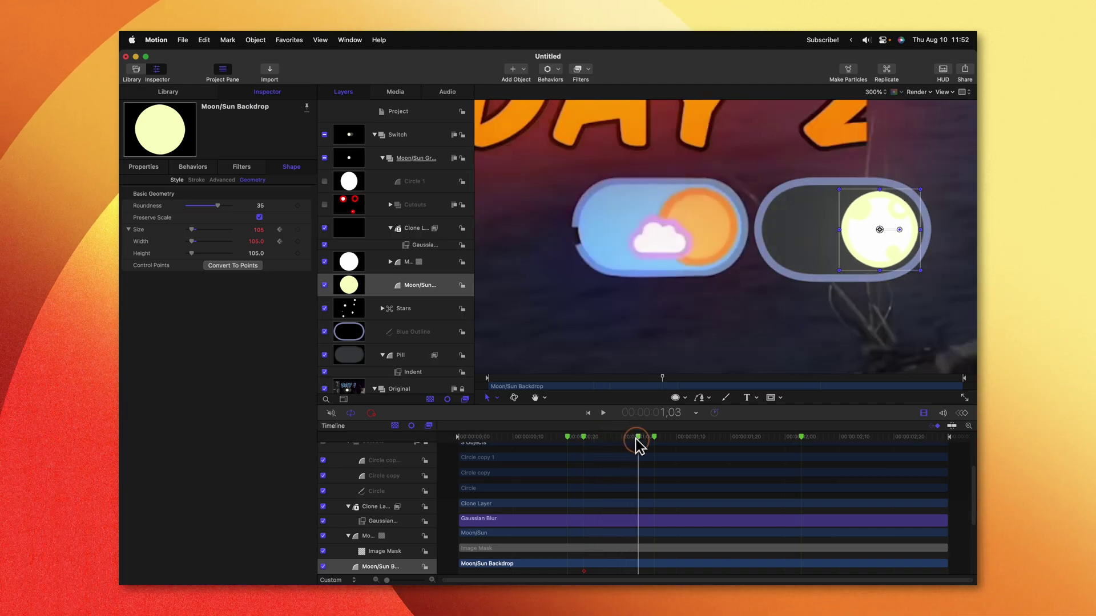
{"action": "left_click", "coordinate": [297, 242]}
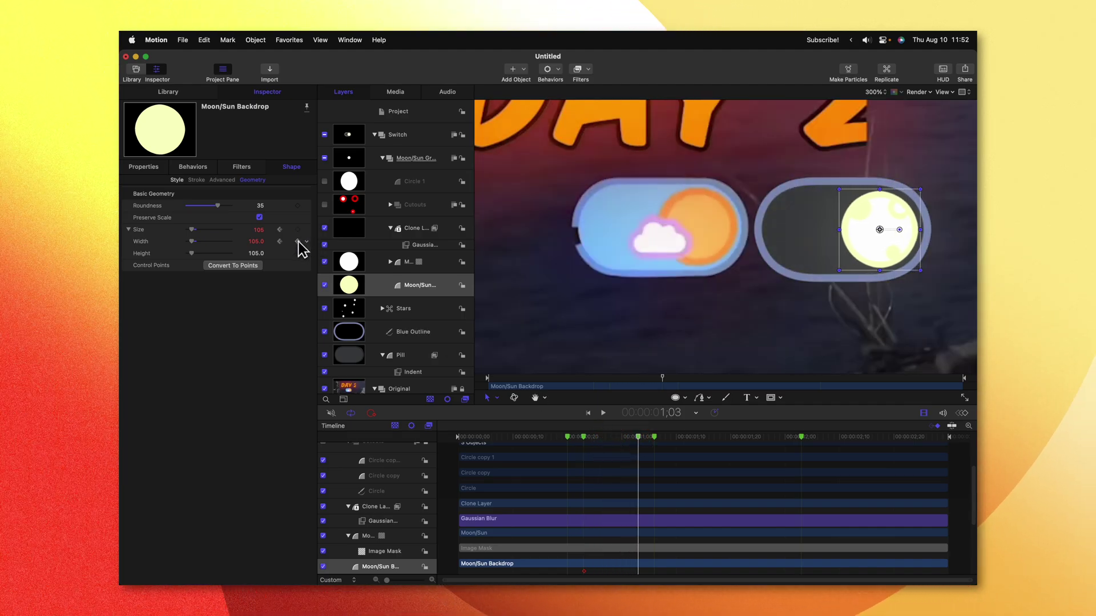
{"action": "left_click", "coordinate": [611, 437]}
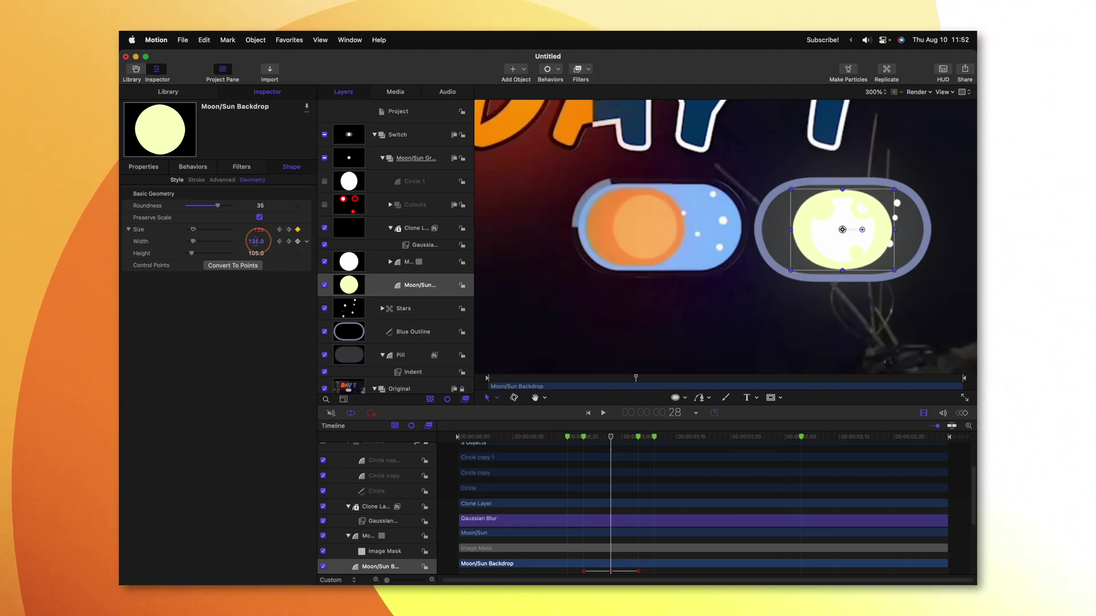
{"action": "left_click_drag", "start_coordinate": [256, 241], "coordinate": [261, 240]}
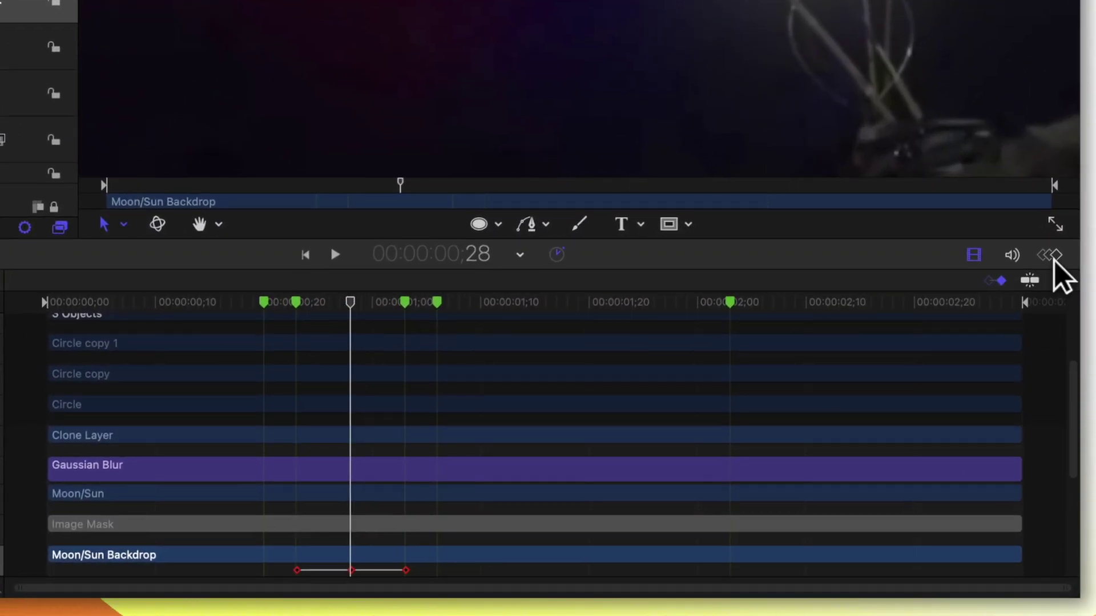
Step: Apply Ease Both to the Moon/Sun Backdrop's width keyframe at frame 28 in the Keyframe Editor, check the stretch, and close the editor
{"action": "left_click", "coordinate": [1054, 258]}
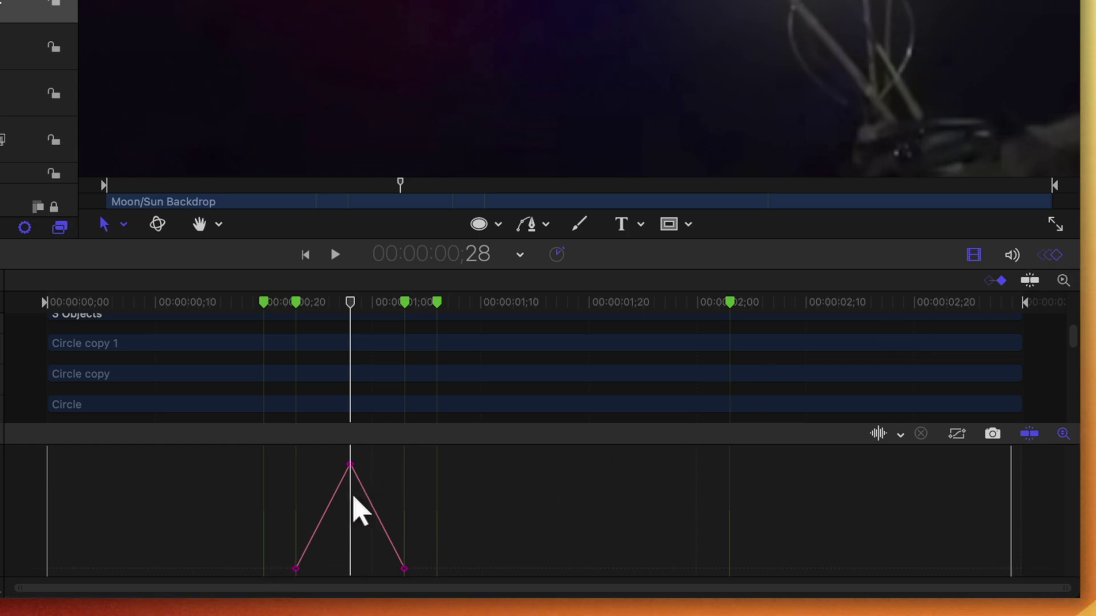
{"action": "right_click", "coordinate": [350, 466]}
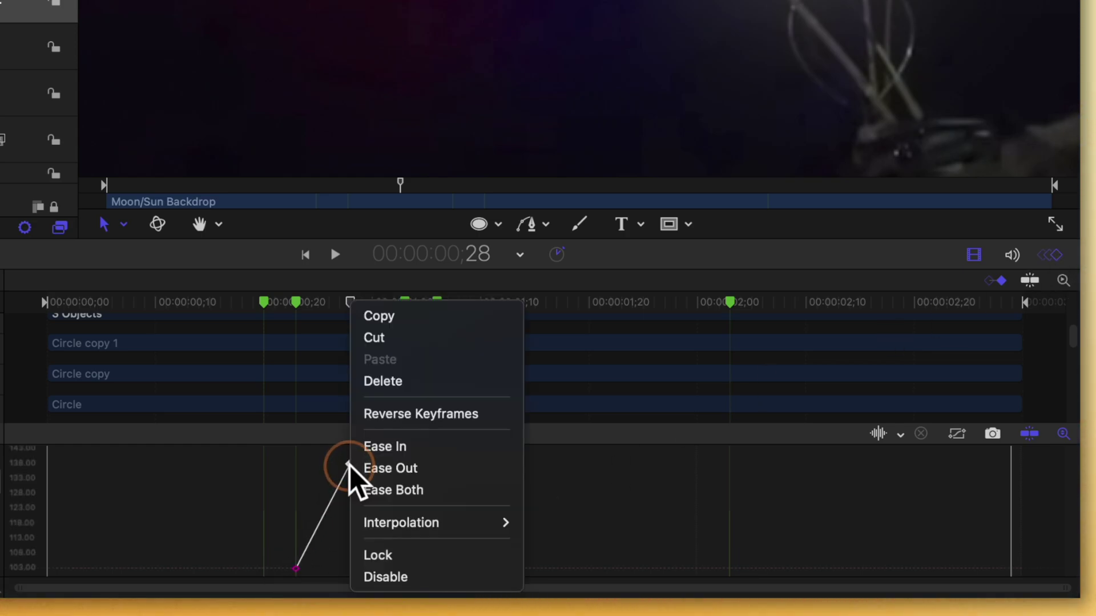
{"action": "left_click", "coordinate": [406, 491]}
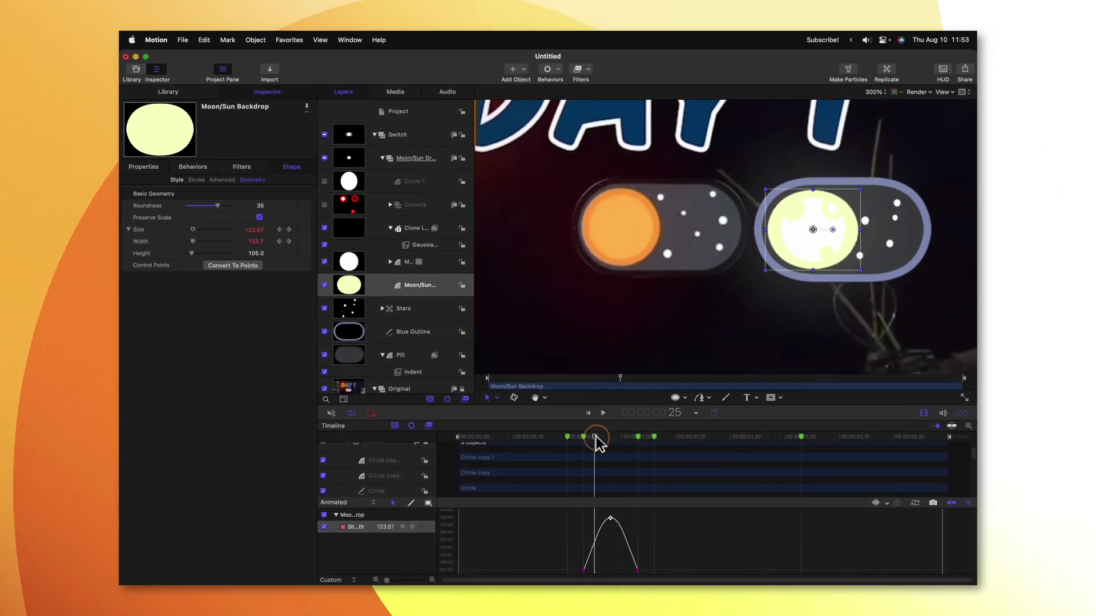
{"action": "left_click_drag", "start_coordinate": [555, 421], "coordinate": [610, 440]}
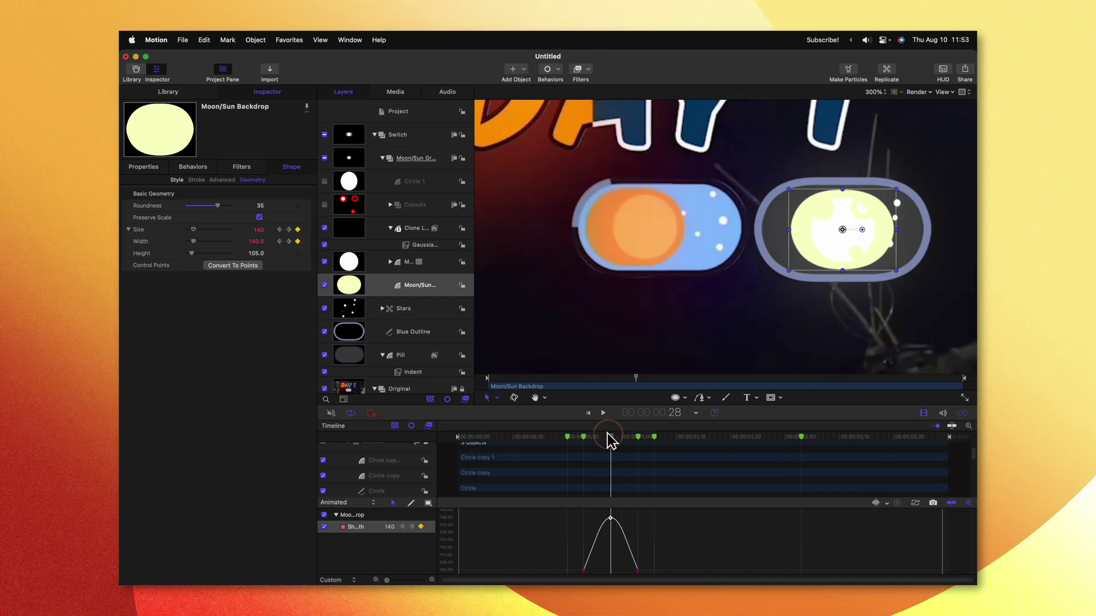
{"action": "left_click", "coordinate": [962, 413]}
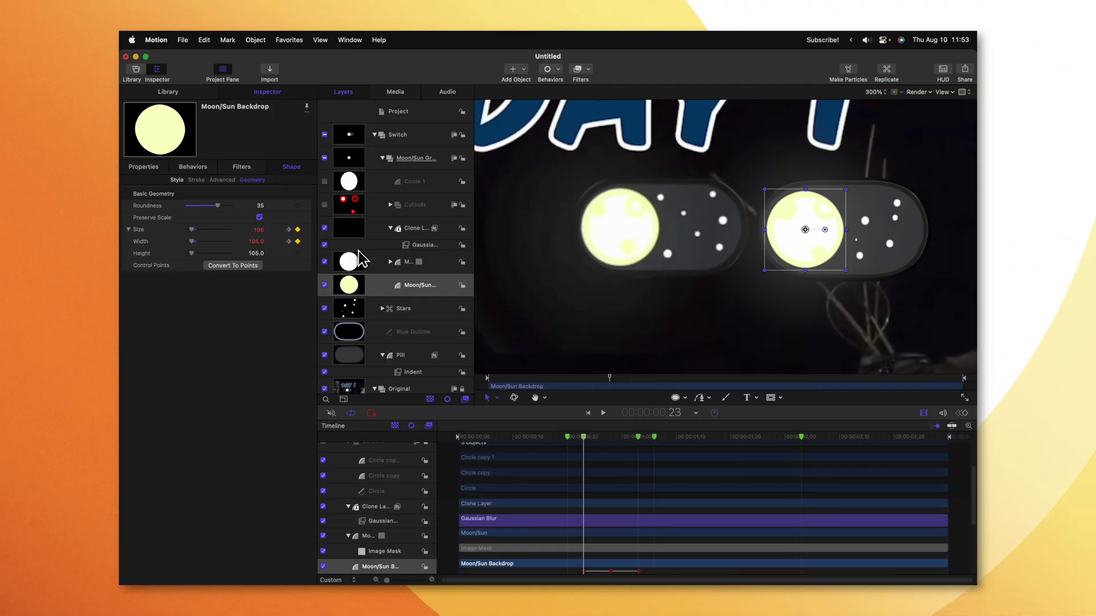
Step: Keyframe the Moon/Sun shape's fill color at frame 23, and at frame 24 sample the light orange from the reference sun's center
{"action": "left_click", "coordinate": [360, 261]}
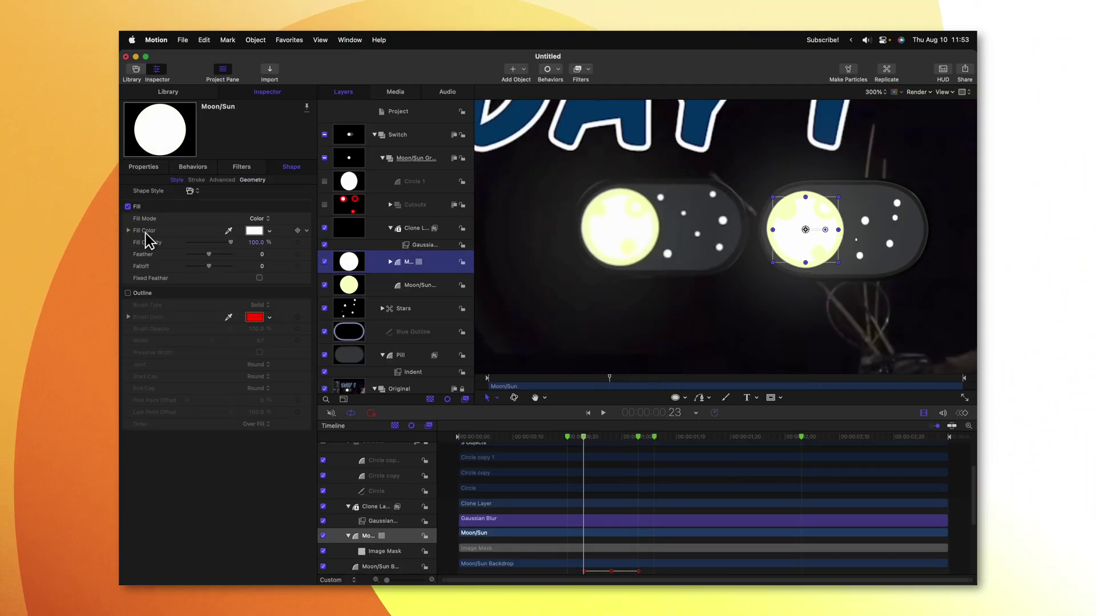
{"action": "left_click", "coordinate": [297, 231]}
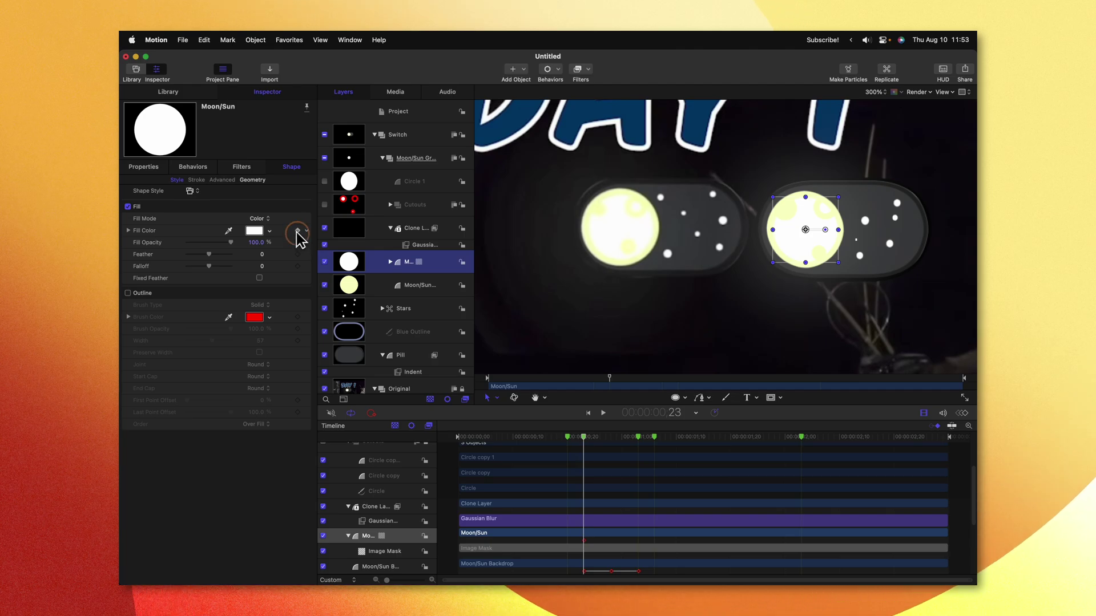
{"action": "key", "text": "Right"}
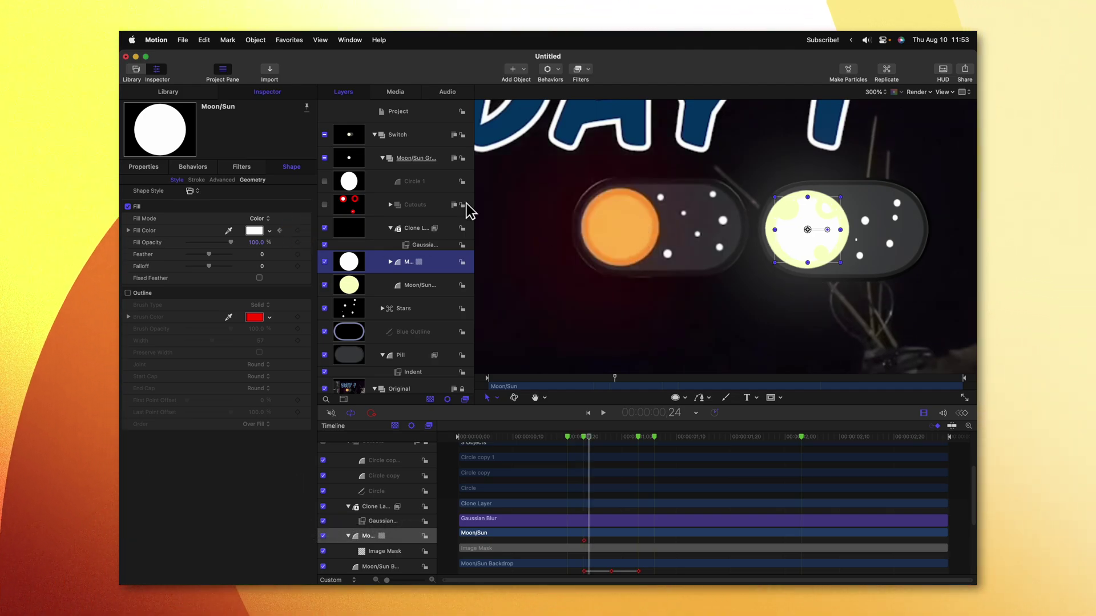
{"action": "left_click", "coordinate": [228, 230]}
{"action": "left_click", "coordinate": [627, 221]}
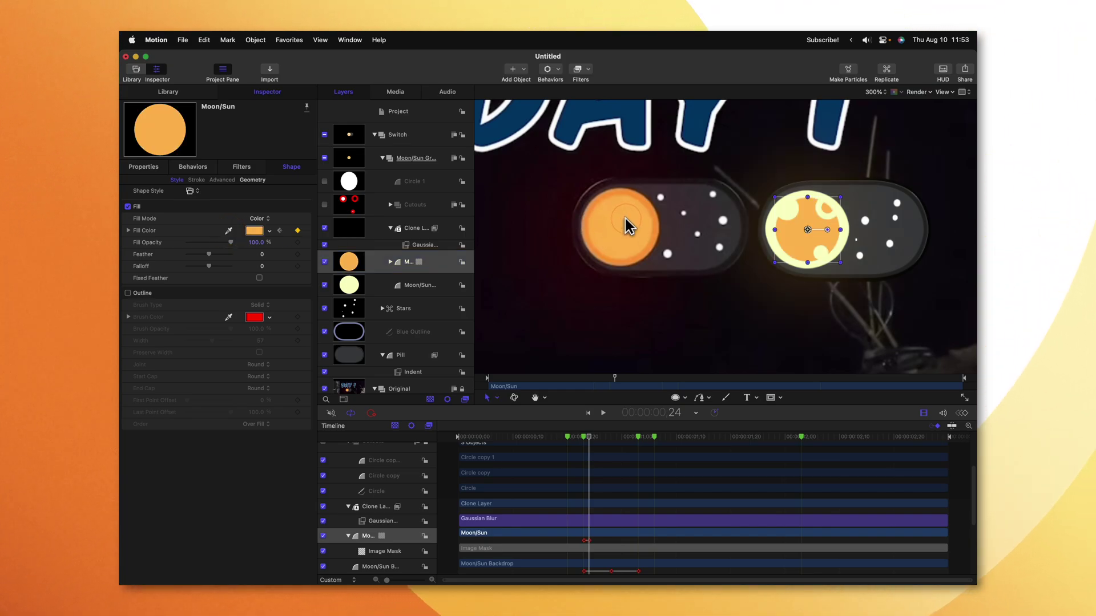
Step: Keyframe the Moon/Sun Backdrop's fill color at frame 23, and at frame 24 sample the darker orange from the reference sun's rim
{"action": "left_click", "coordinate": [341, 285]}
{"action": "key", "text": "Left"}
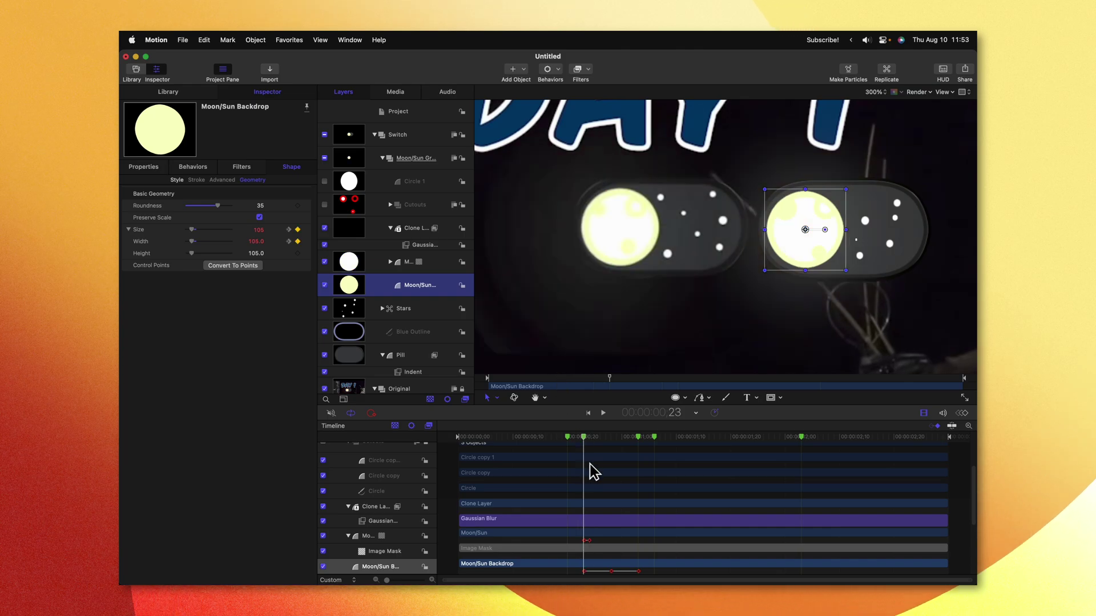
{"action": "left_click", "coordinate": [178, 181]}
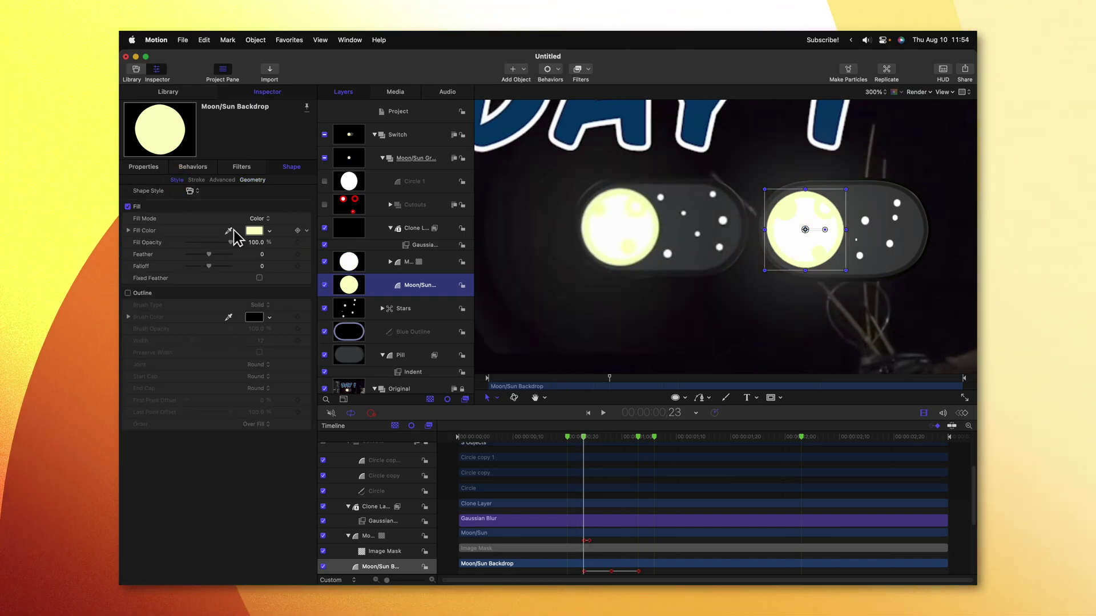
{"action": "left_click", "coordinate": [298, 231]}
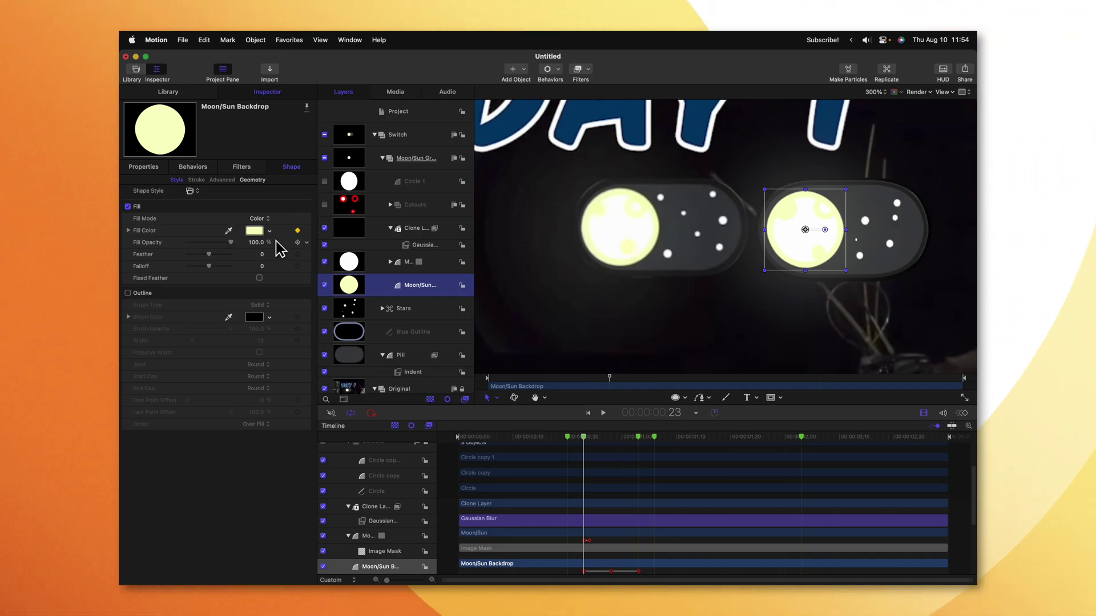
{"action": "key", "text": "Right"}
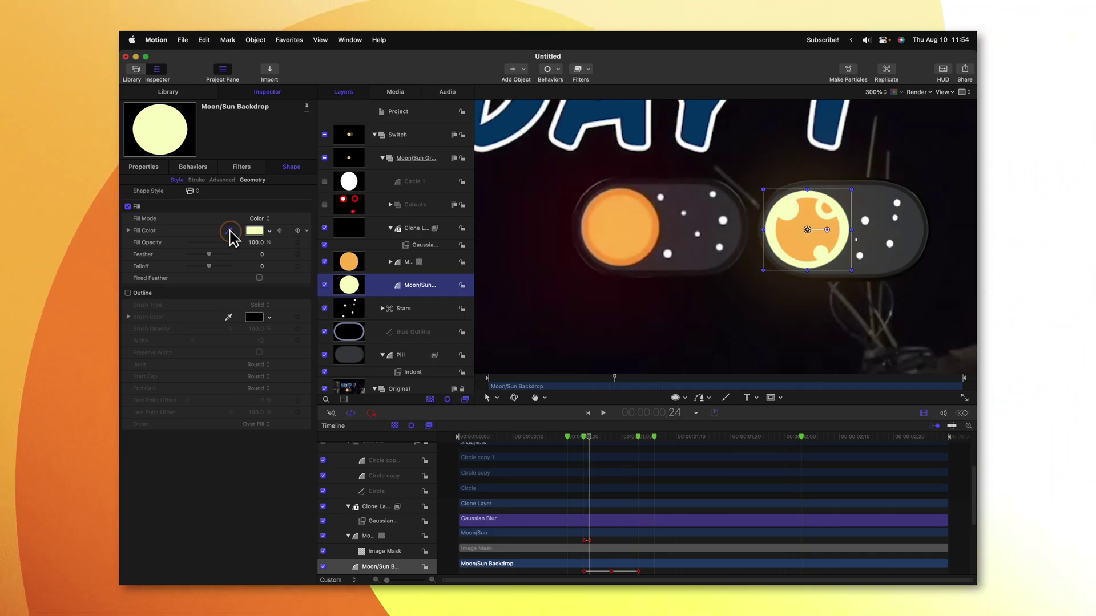
{"action": "left_click", "coordinate": [630, 204]}
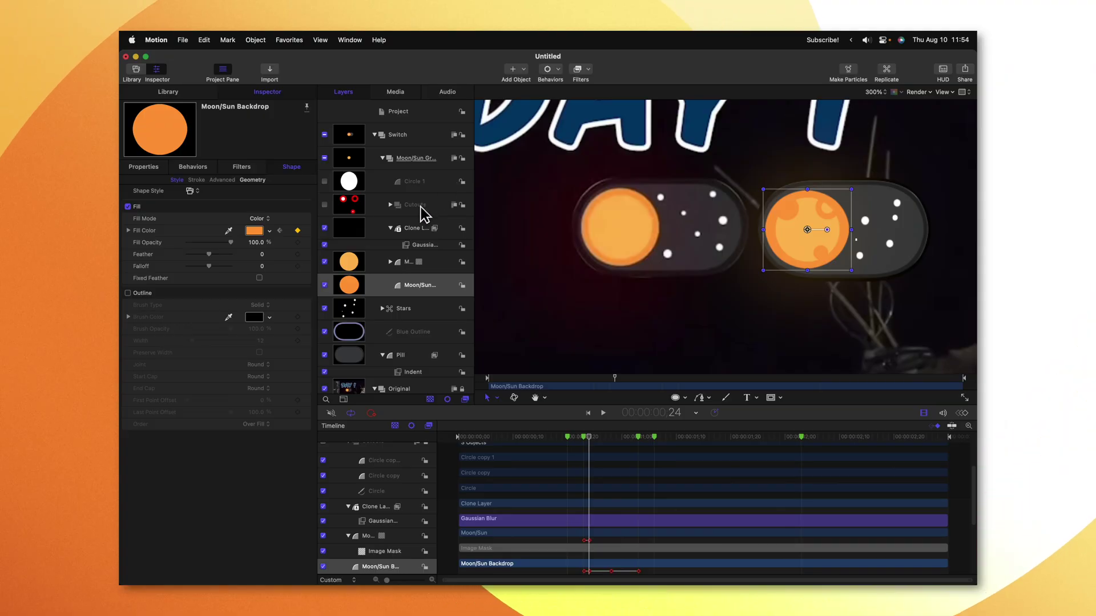
Step: Trim the Cutouts group so it ends at frame 23, and compare frames 23 and 24
{"action": "left_click", "coordinate": [421, 212]}
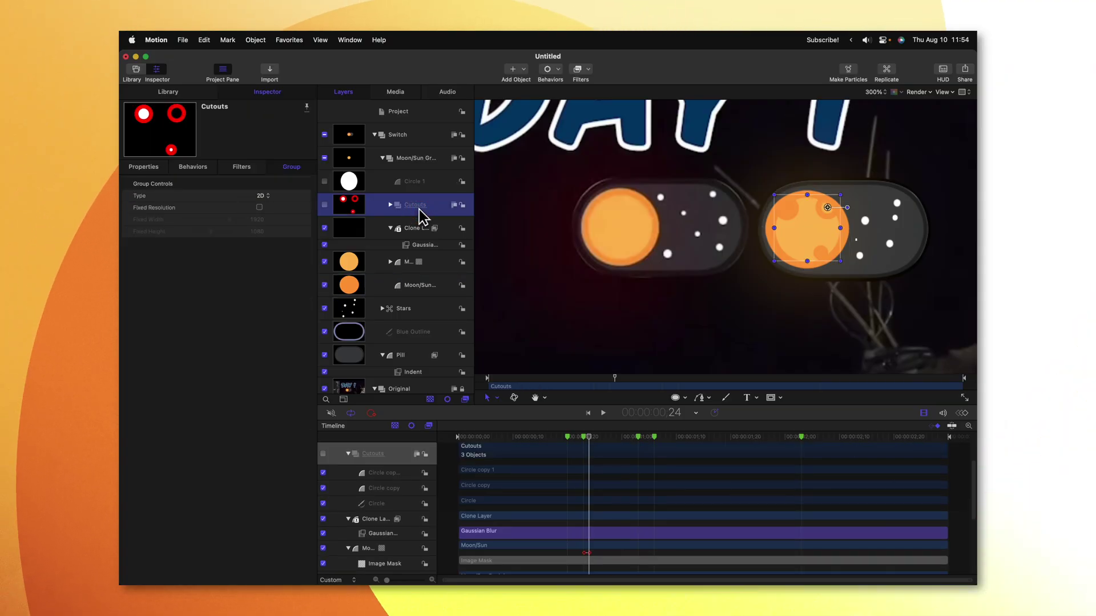
{"action": "key", "text": "Left"}
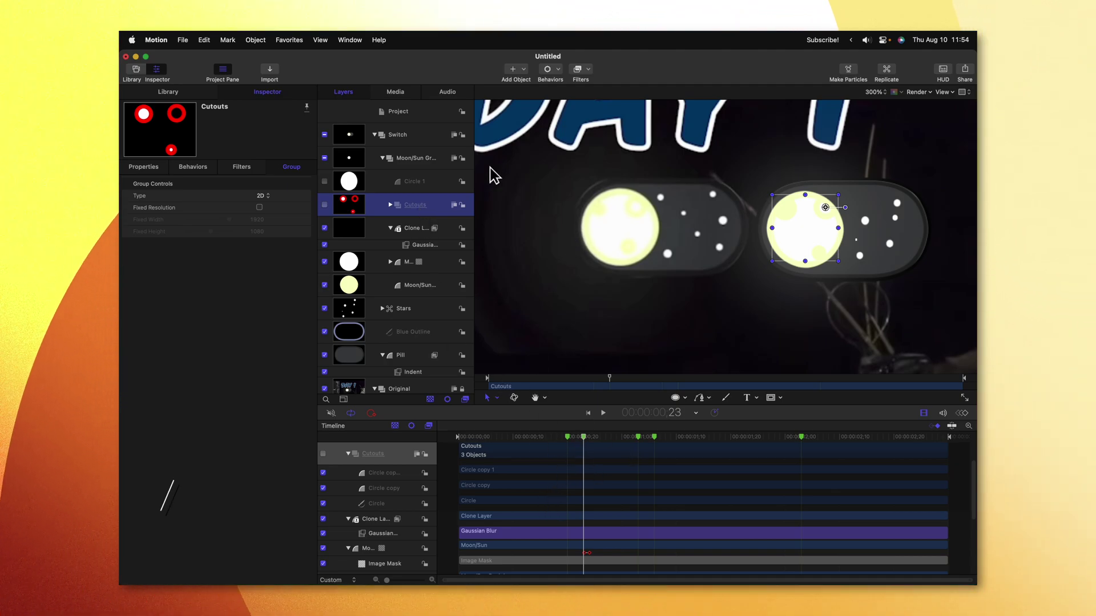
{"action": "key", "text": "o"}
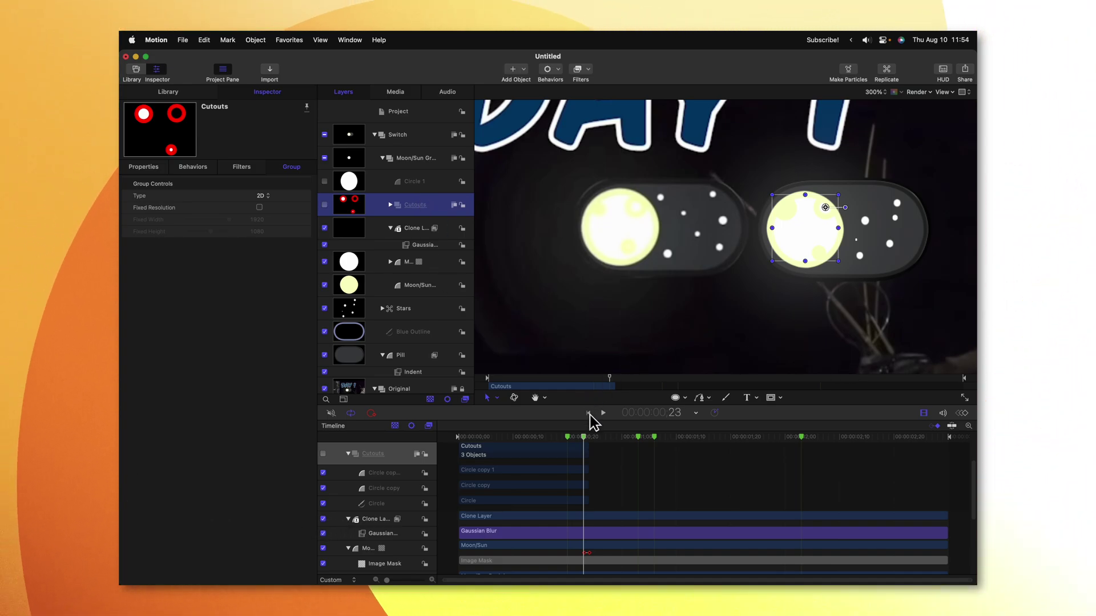
{"action": "key", "text": "Right"}
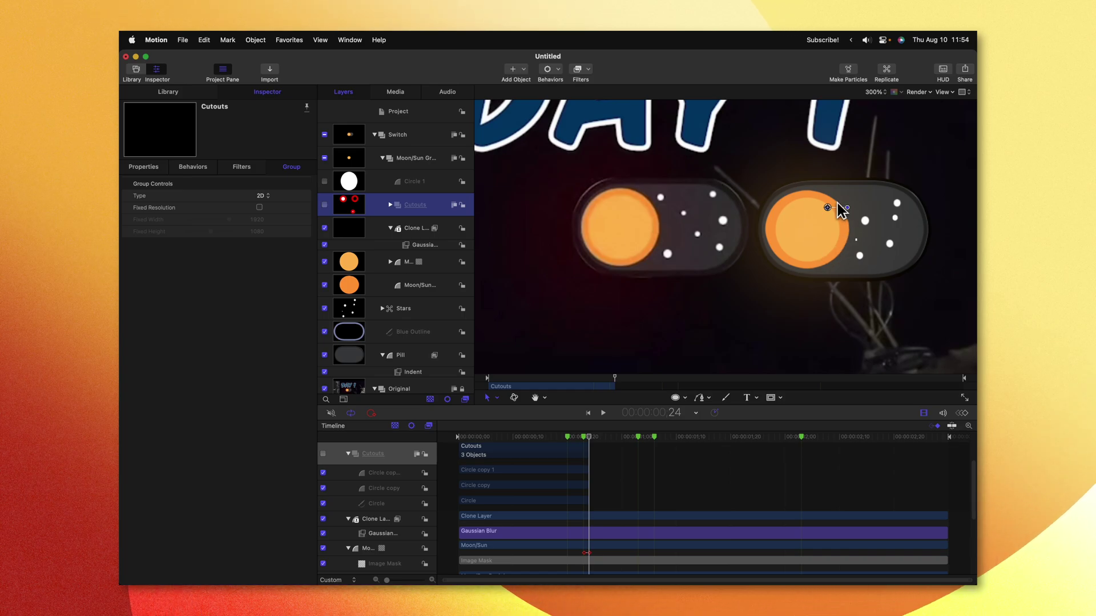
{"action": "key", "text": "Left"}
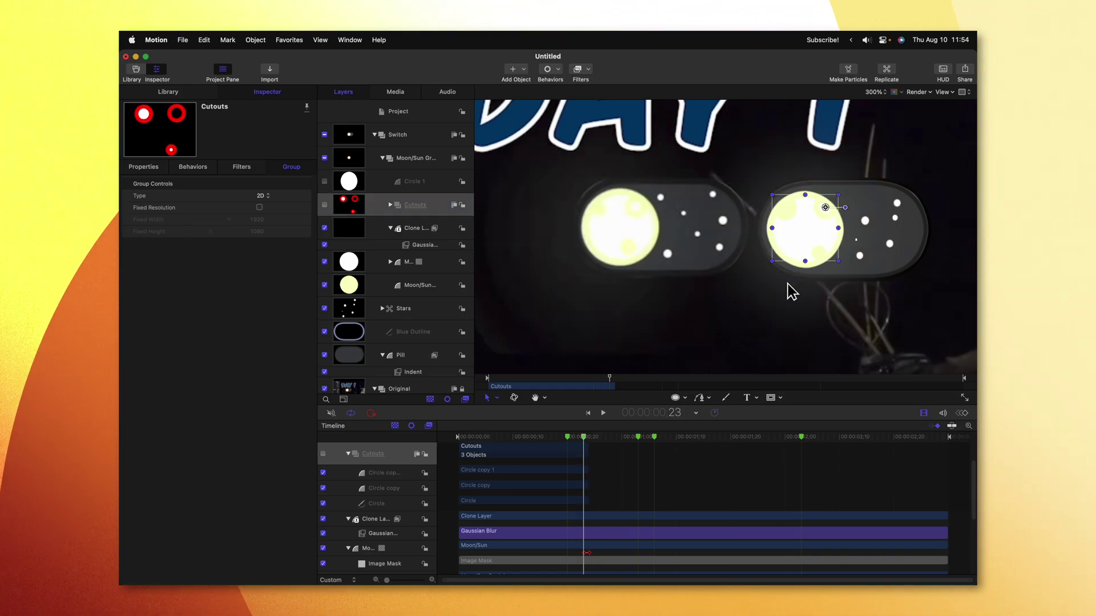
Step: Fade out the Stars replicator by keyframing its opacity at 100% at 1;00 and 0% at 1;03
{"action": "left_click", "coordinate": [356, 315]}
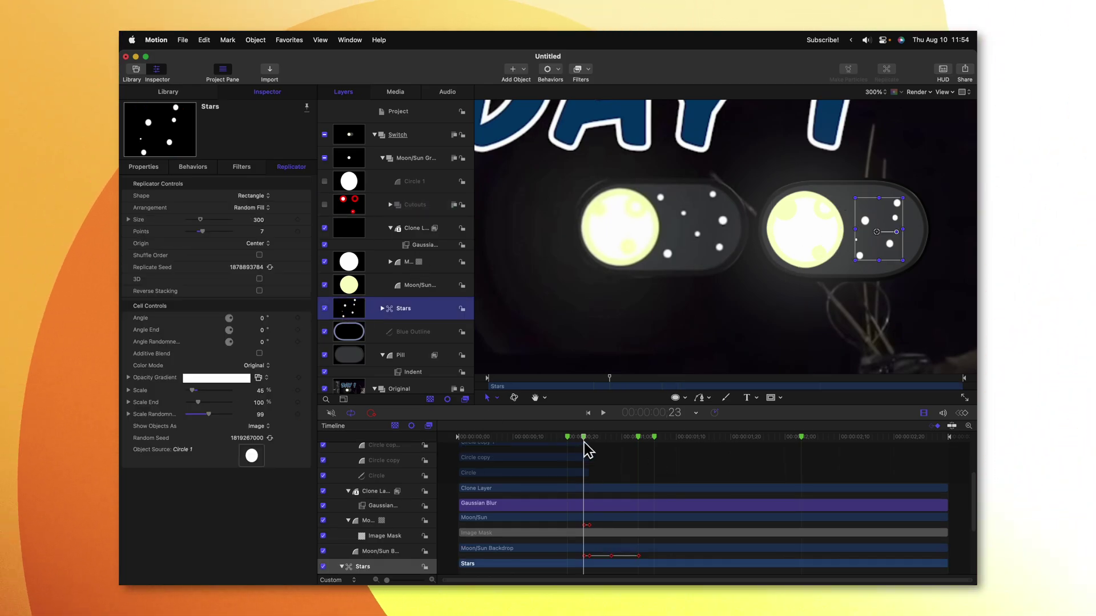
{"action": "left_click", "coordinate": [621, 437]}
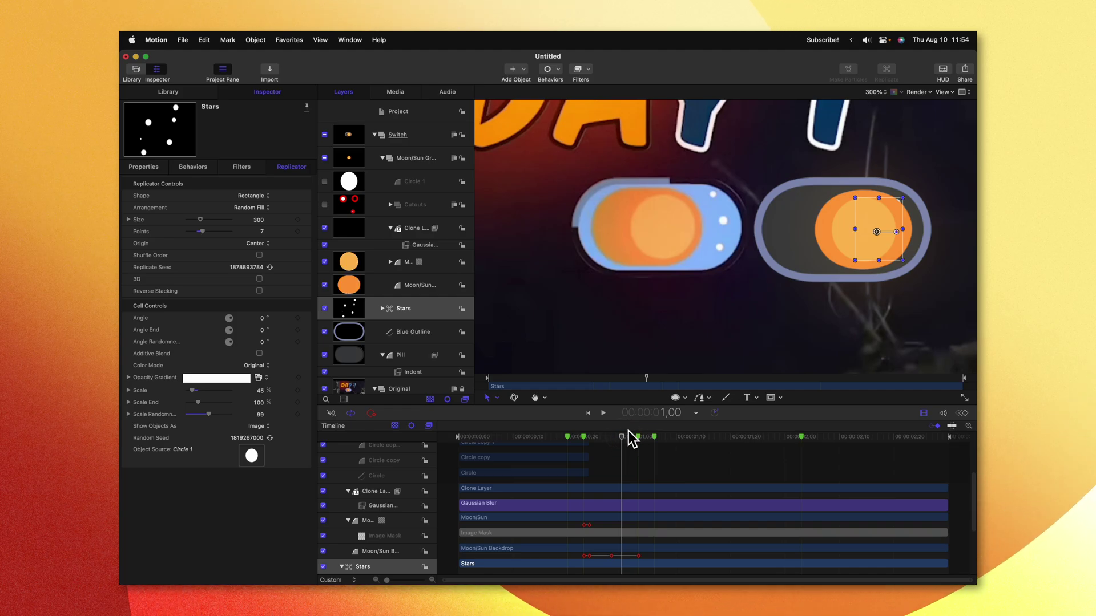
{"action": "left_click", "coordinate": [145, 171]}
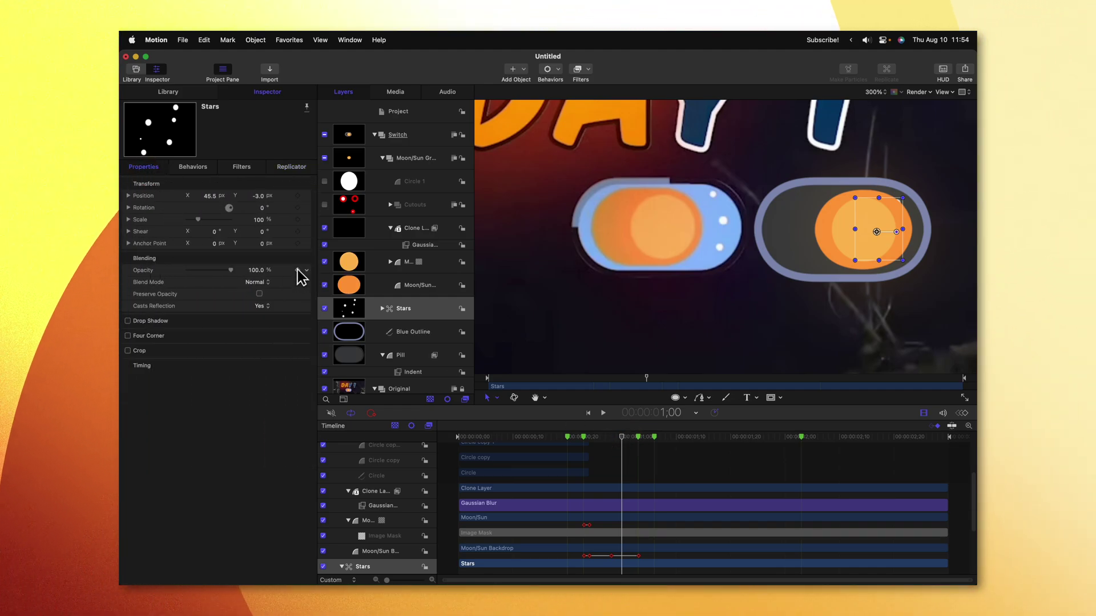
{"action": "left_click_drag", "start_coordinate": [623, 438], "coordinate": [638, 438]}
{"action": "left_click_drag", "start_coordinate": [231, 266], "coordinate": [131, 267]}
{"action": "left_click", "coordinate": [430, 314]}
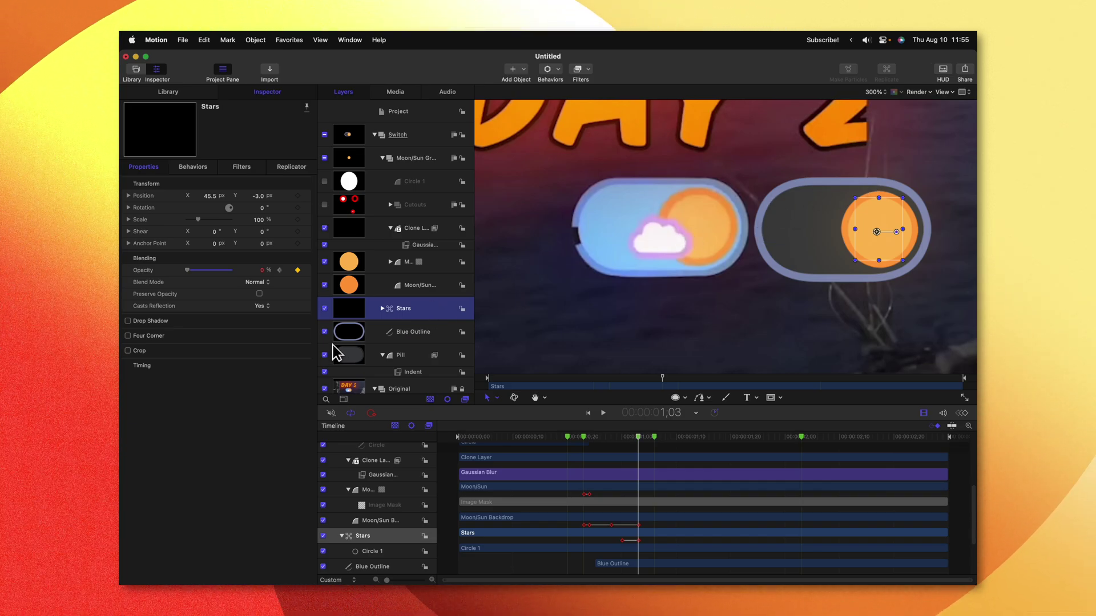
Step: Add a Write On shape behavior to the Blue Outline with the playhead at frame 25, where the outline begins
{"action": "left_click", "coordinate": [348, 335]}
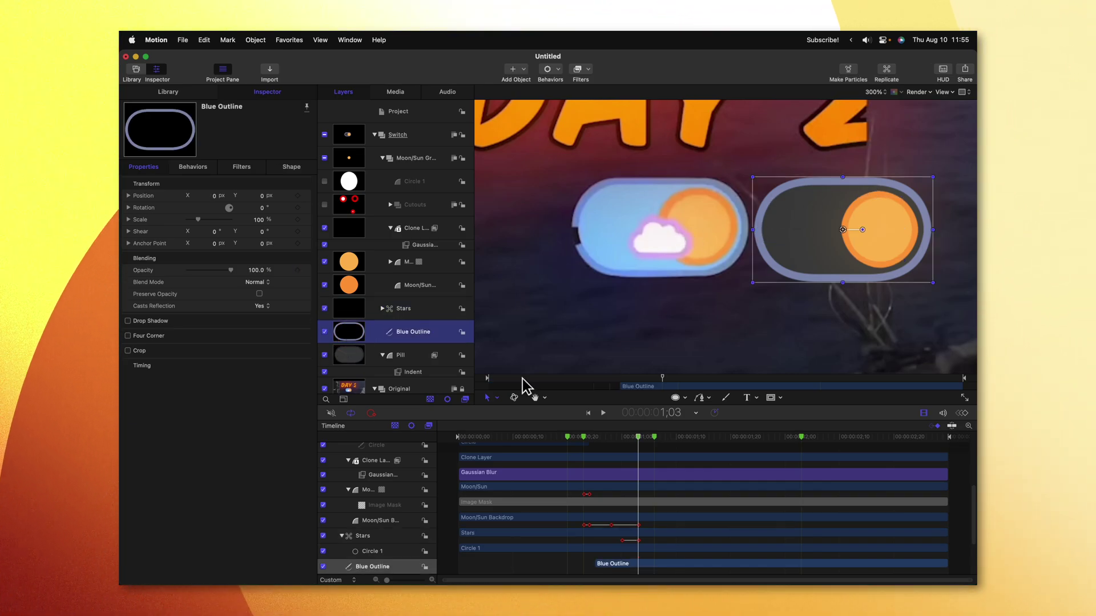
{"action": "mouse_move", "coordinate": [596, 439]}
{"action": "left_mouse_down"}
{"action": "mouse_move", "coordinate": [616, 437]}
{"action": "mouse_move", "coordinate": [594, 443]}
{"action": "left_mouse_up"}
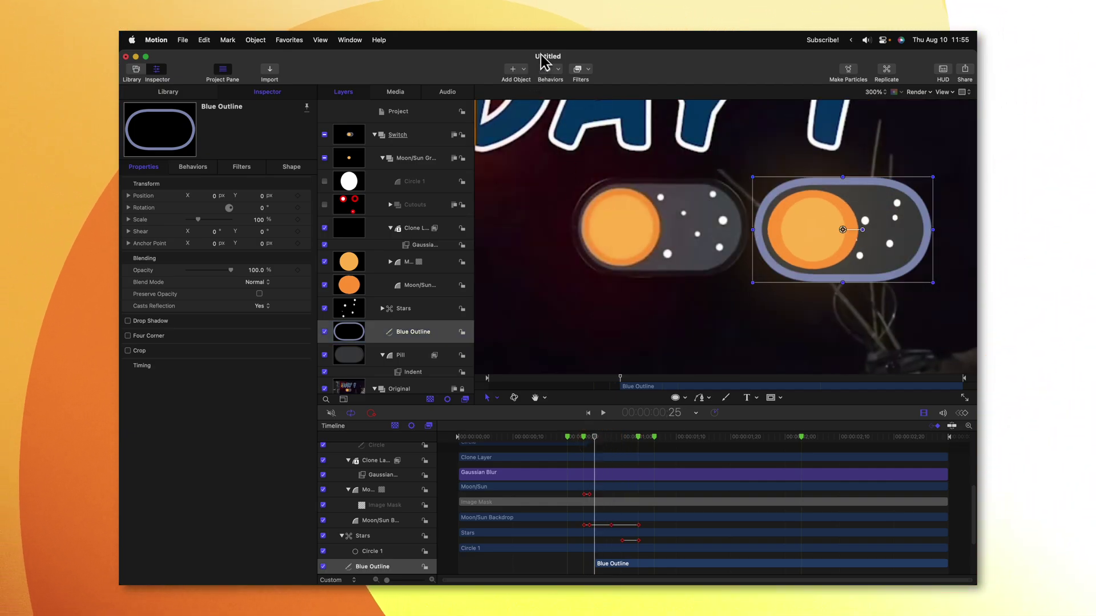
{"action": "left_click", "coordinate": [549, 69]}
{"action": "mouse_move", "coordinate": [579, 171]}
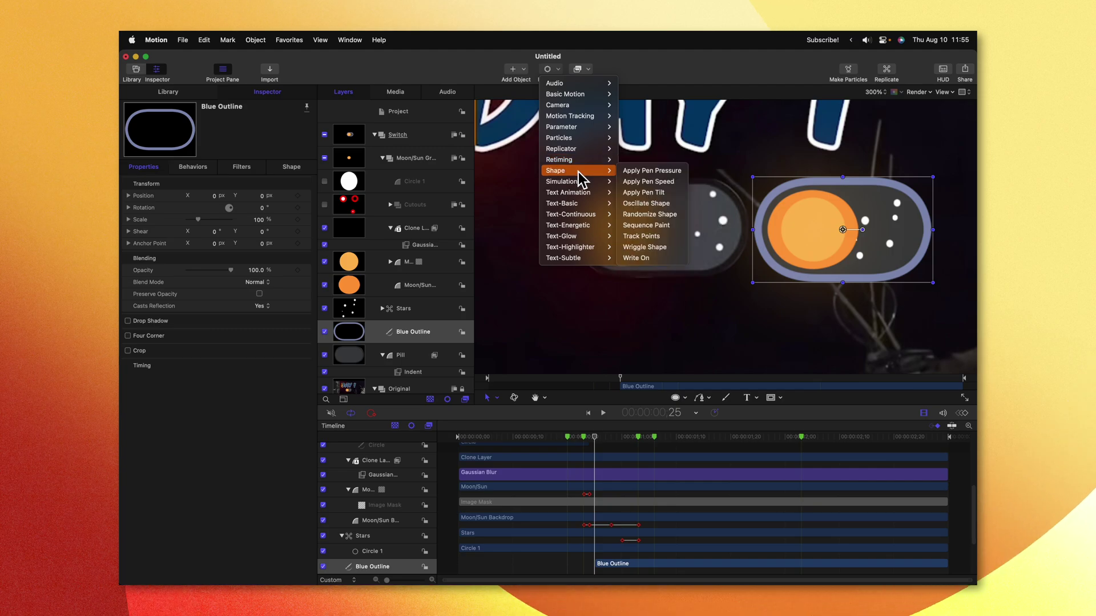
{"action": "left_click", "coordinate": [659, 263]}
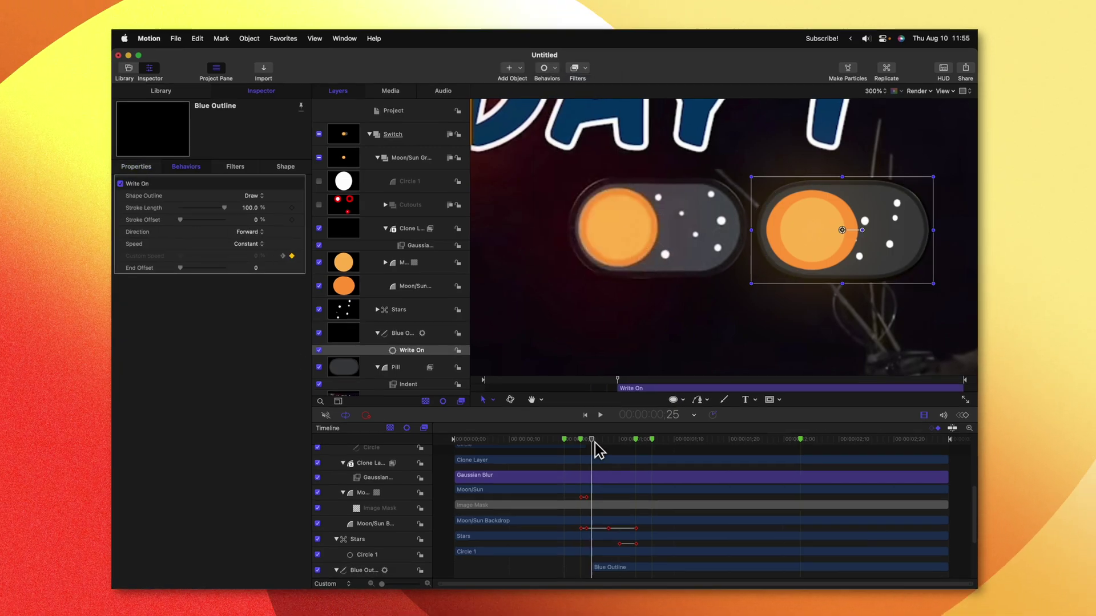
Step: Trim the Blue Outline's Write On behavior so it ends at 1;06, and play back the draw-on animation
{"action": "left_click_drag", "start_coordinate": [594, 438], "coordinate": [616, 438]}
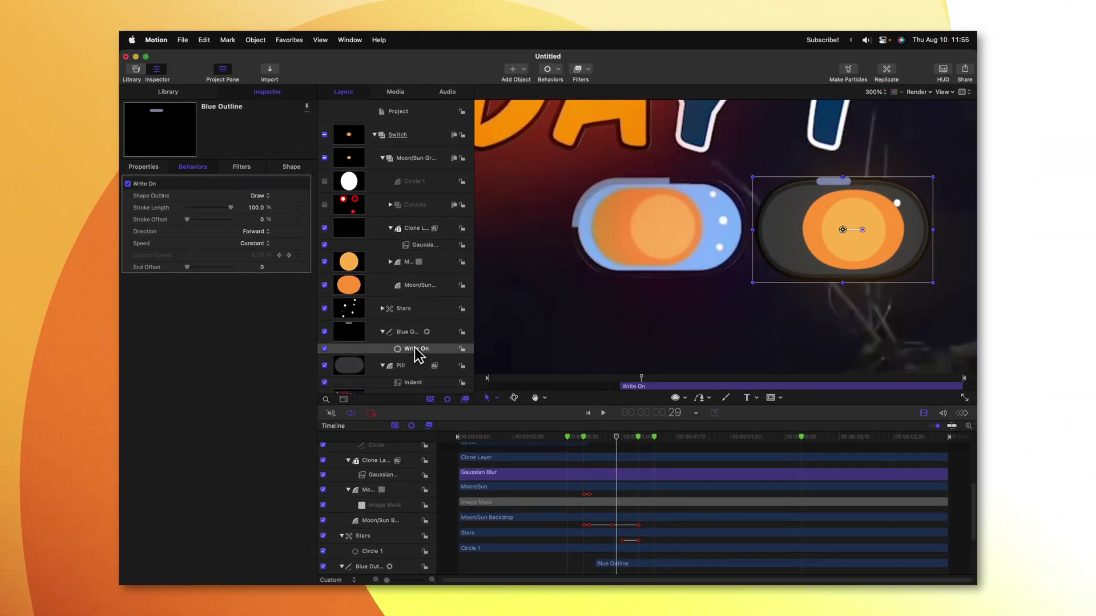
{"action": "left_click_drag", "start_coordinate": [615, 440], "coordinate": [658, 446]}
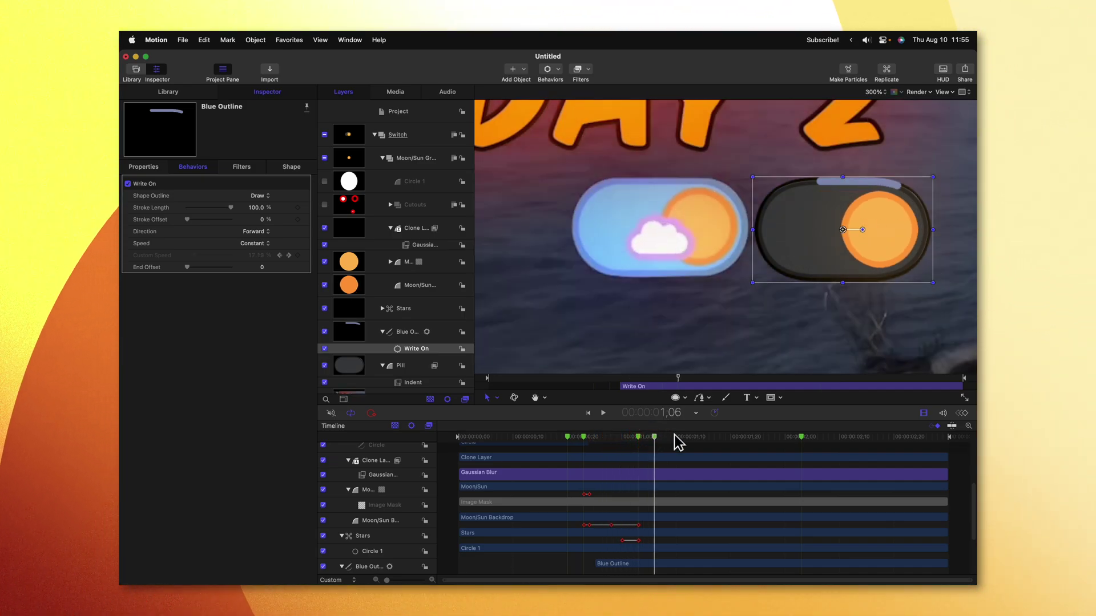
{"action": "key", "text": "o"}
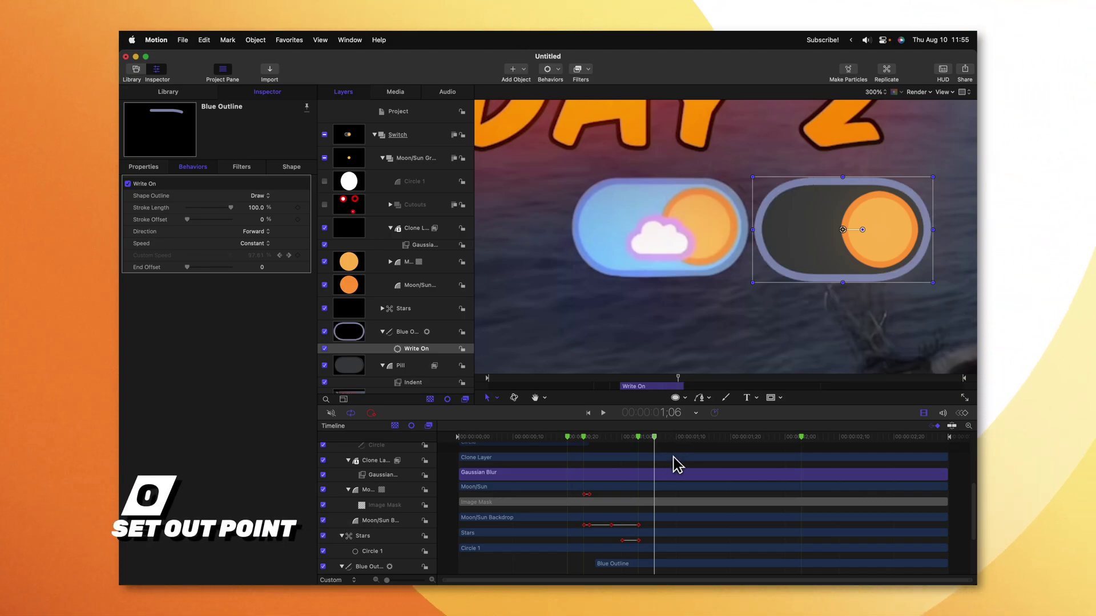
{"action": "key", "text": "space"}
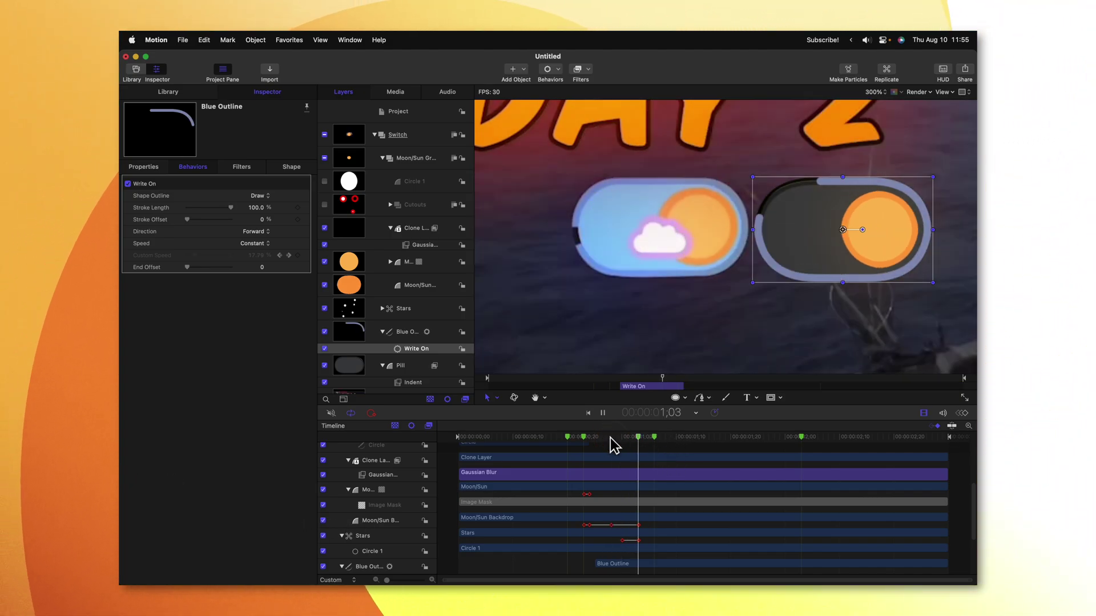
{"action": "key", "text": "space"}
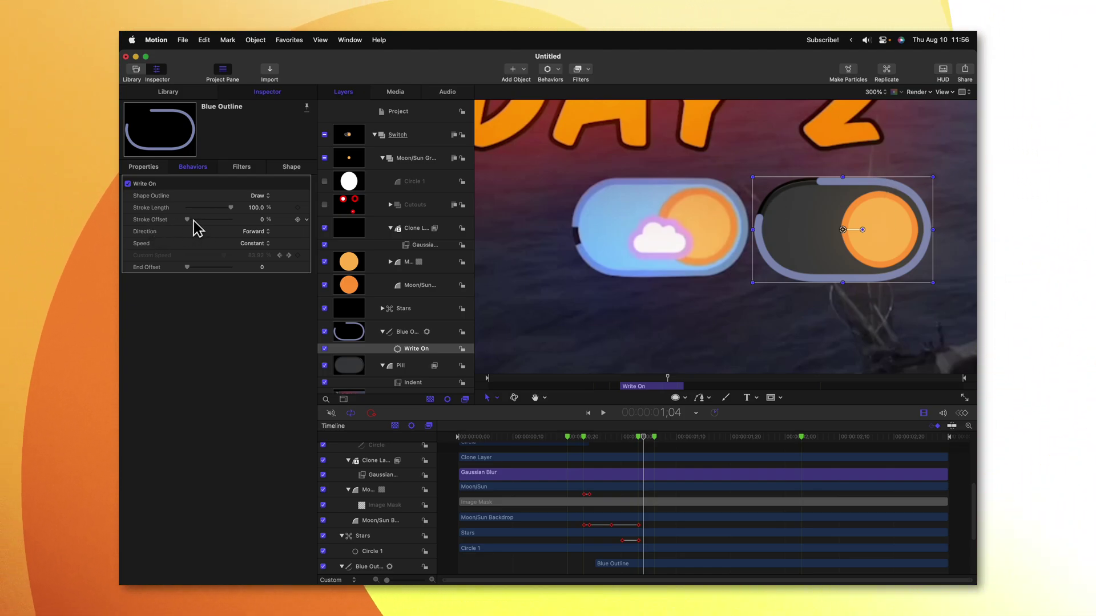
Step: Set the Write On behavior's stroke offset to 80% and play the animation from frame 23 to compare it with the reference
{"action": "left_click_drag", "start_coordinate": [193, 221], "coordinate": [222, 221]}
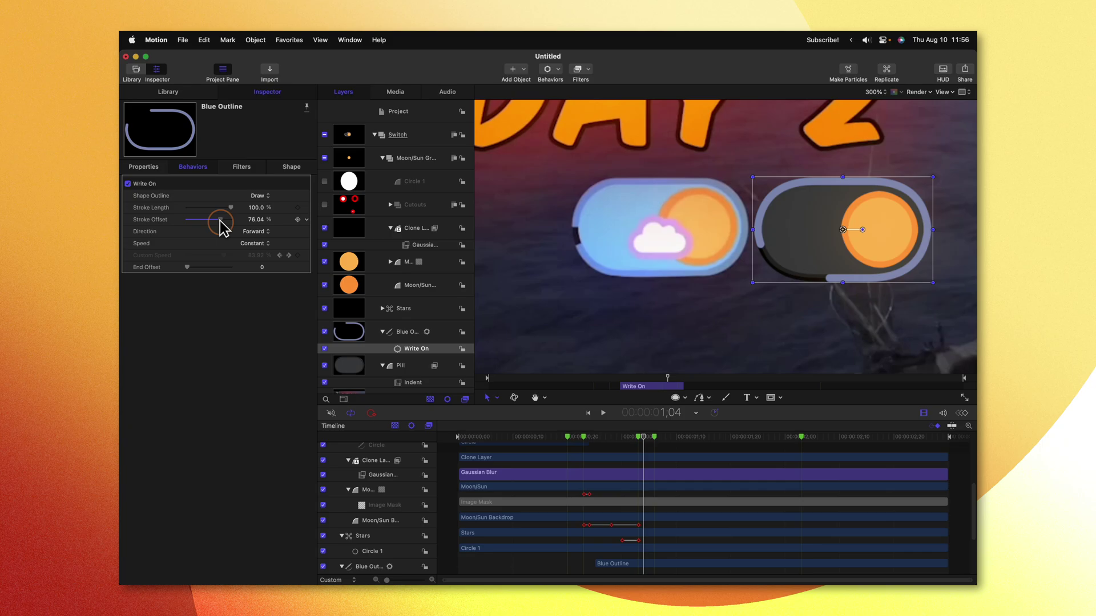
{"action": "left_click", "coordinate": [255, 221]}
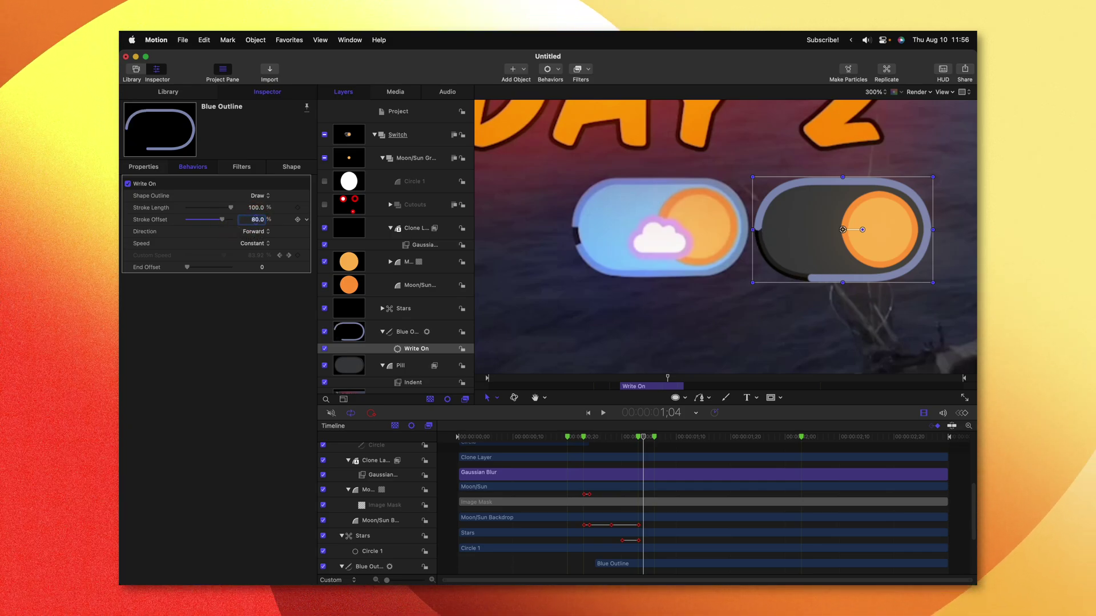
{"action": "left_click_drag", "start_coordinate": [599, 437], "coordinate": [585, 440]}
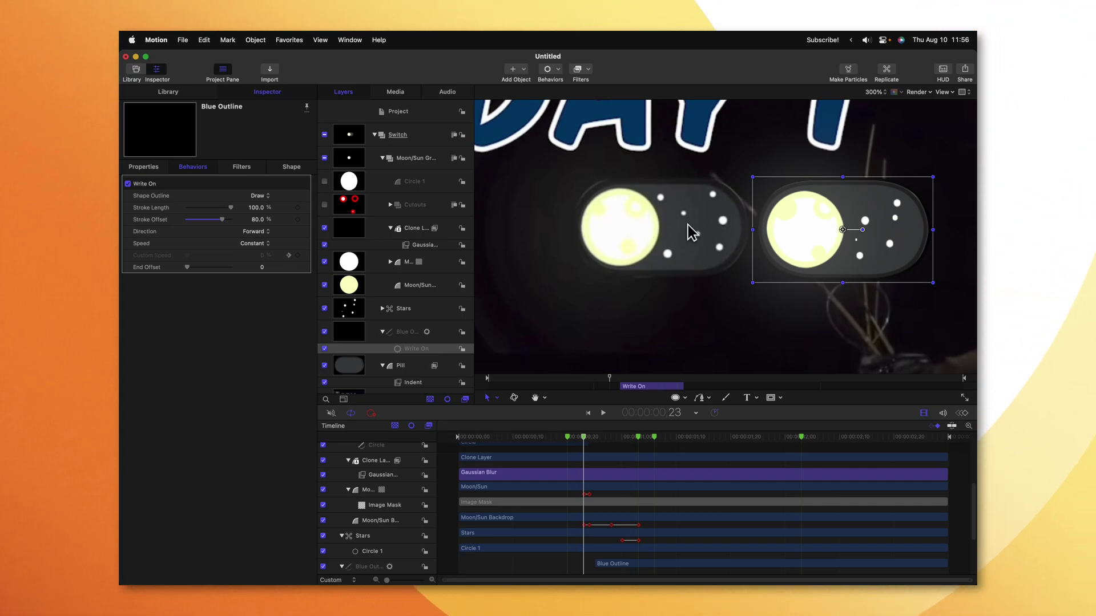
{"action": "key", "text": "space"}
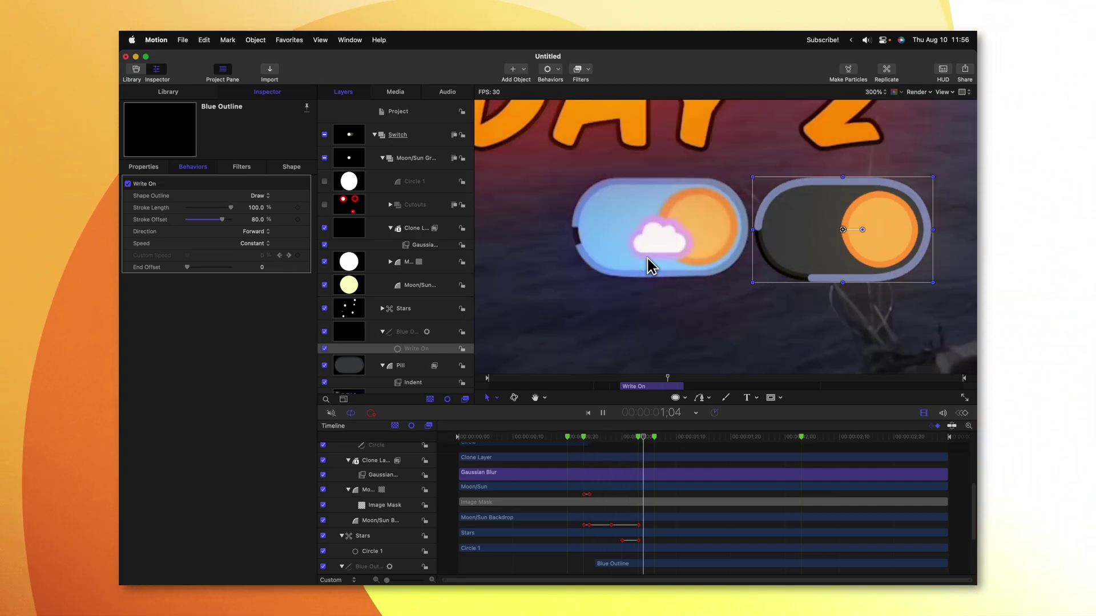
{"action": "key", "text": "space"}
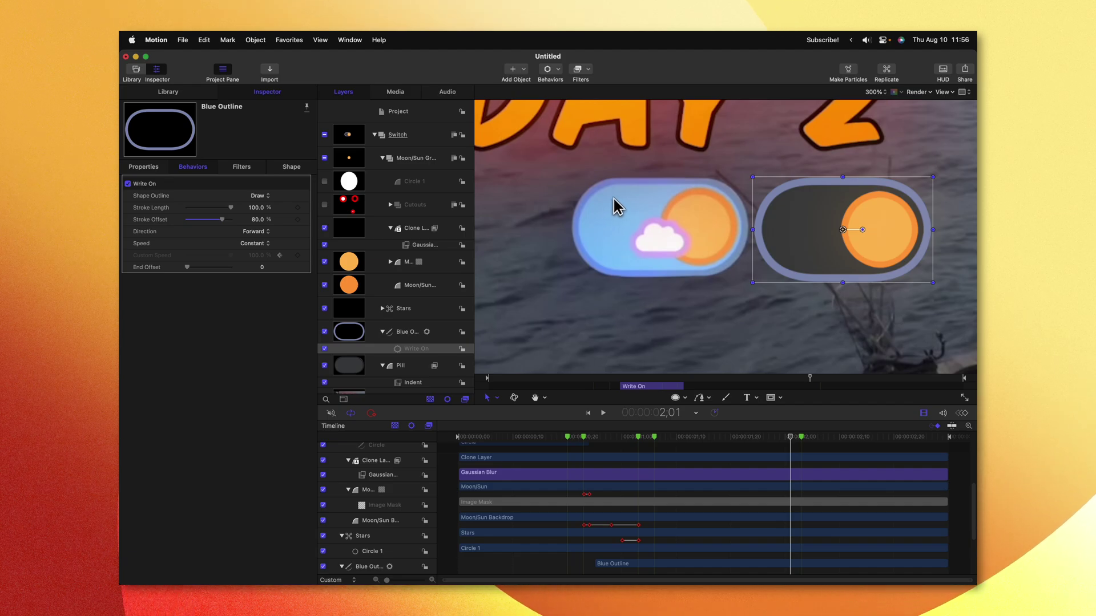
Step: Keyframe the Pill's fill color at frame 24, sample the reference pill's light blue at frame 28, and play back the color change
{"action": "left_click", "coordinate": [397, 371]}
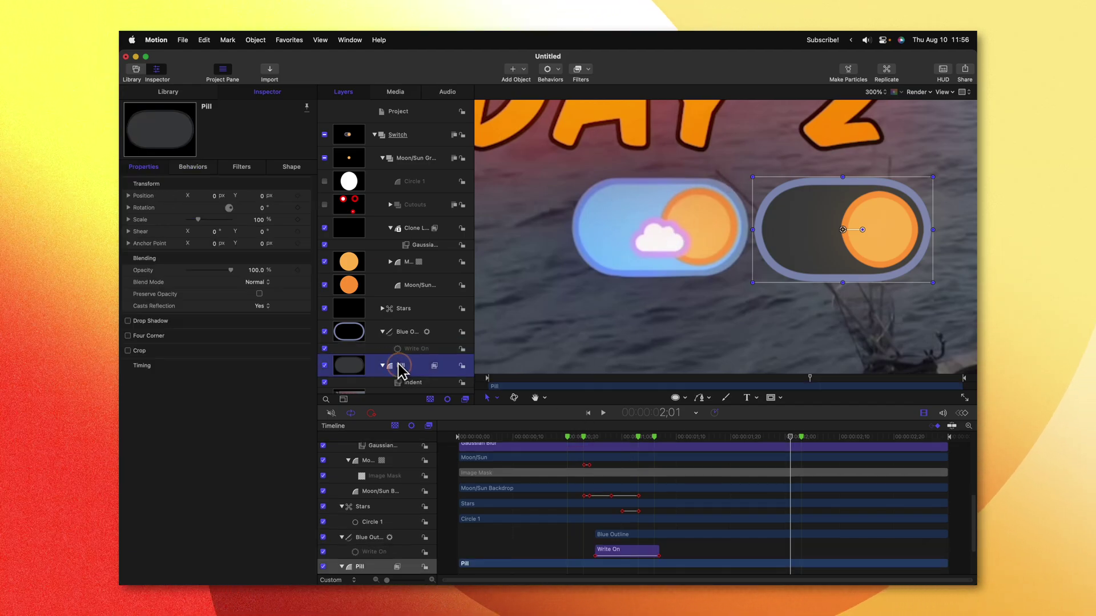
{"action": "left_click", "coordinate": [288, 166]}
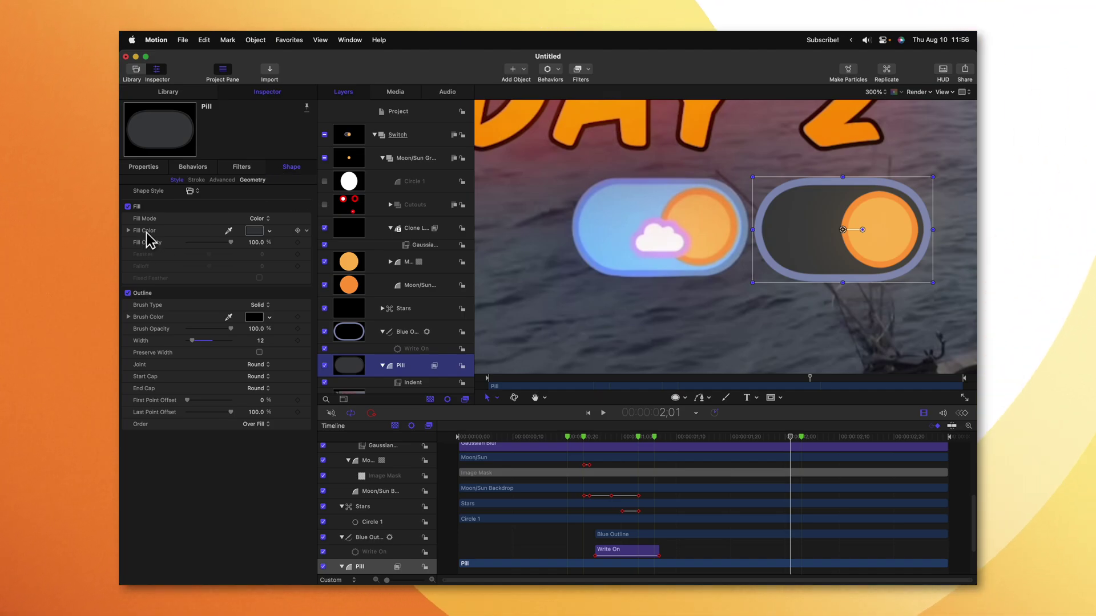
{"action": "left_click_drag", "start_coordinate": [612, 439], "coordinate": [590, 440]}
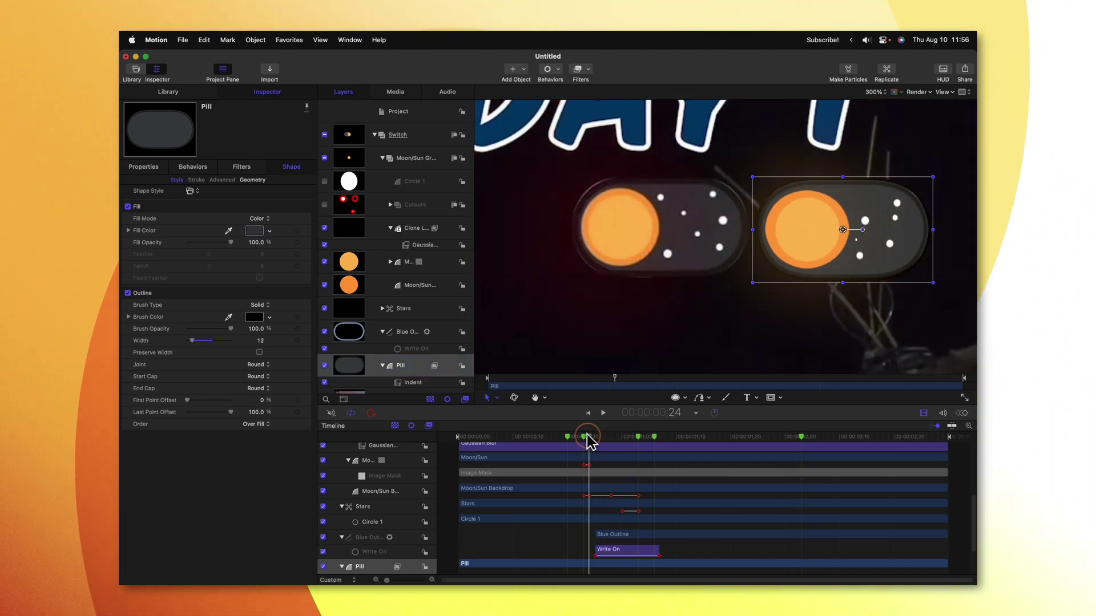
{"action": "left_click", "coordinate": [297, 231]}
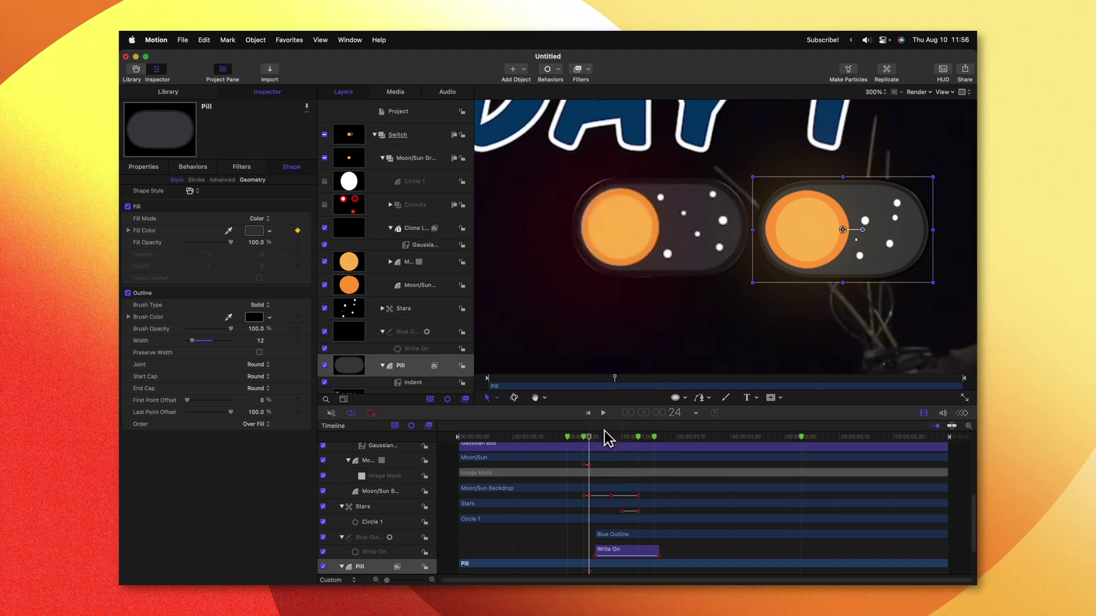
{"action": "mouse_move", "coordinate": [609, 438]}
{"action": "left_mouse_down"}
{"action": "mouse_move", "coordinate": [631, 440]}
{"action": "mouse_move", "coordinate": [602, 442]}
{"action": "mouse_move", "coordinate": [612, 442]}
{"action": "left_mouse_up"}
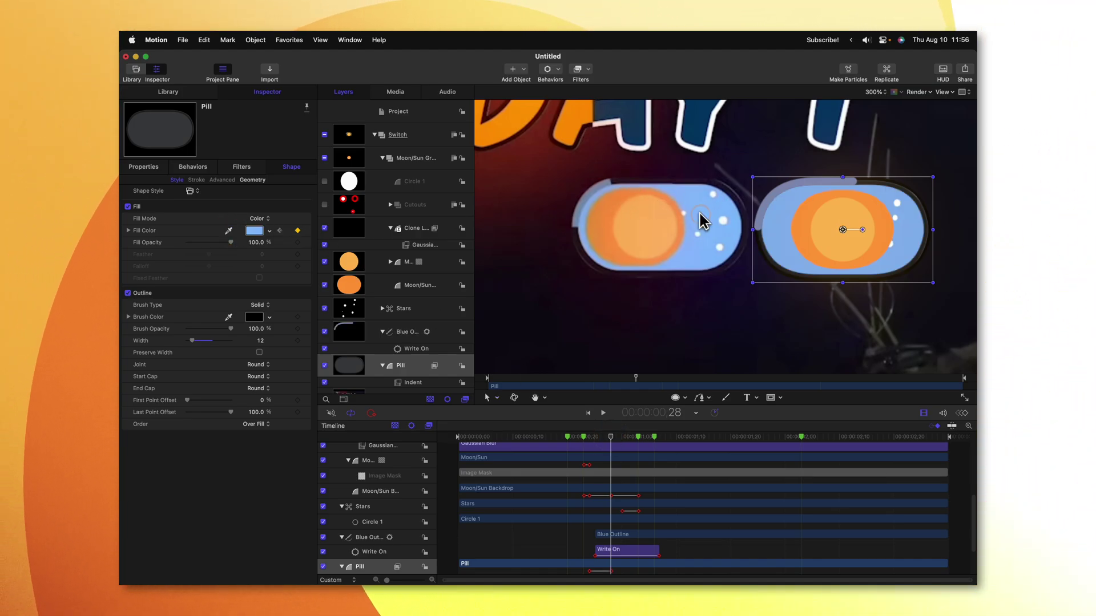
{"action": "left_click", "coordinate": [594, 439]}
{"action": "key", "text": "space"}
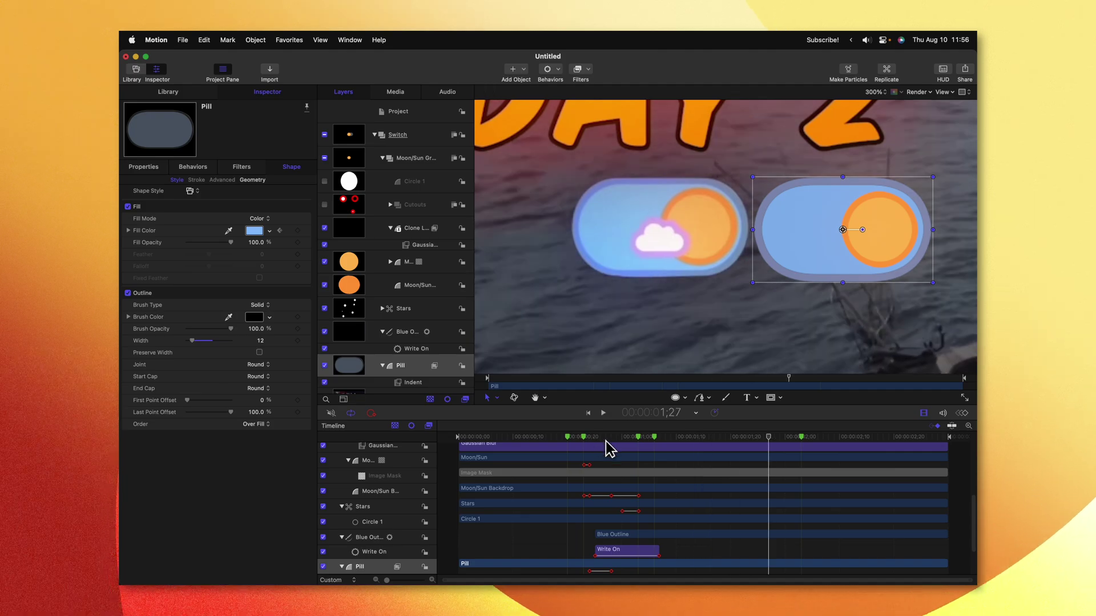
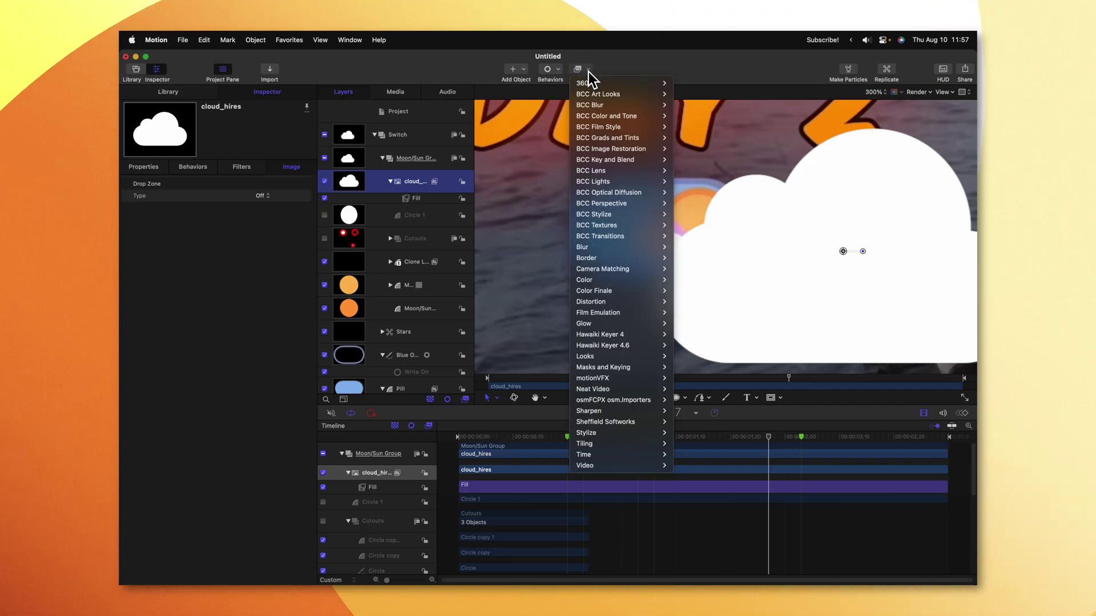
Step: Apply a horizontal Flop filter and a Stroke filter to cloud_hires, sampling the stroke's purple from the edge of the reference cloud
{"action": "mouse_move", "coordinate": [610, 306]}
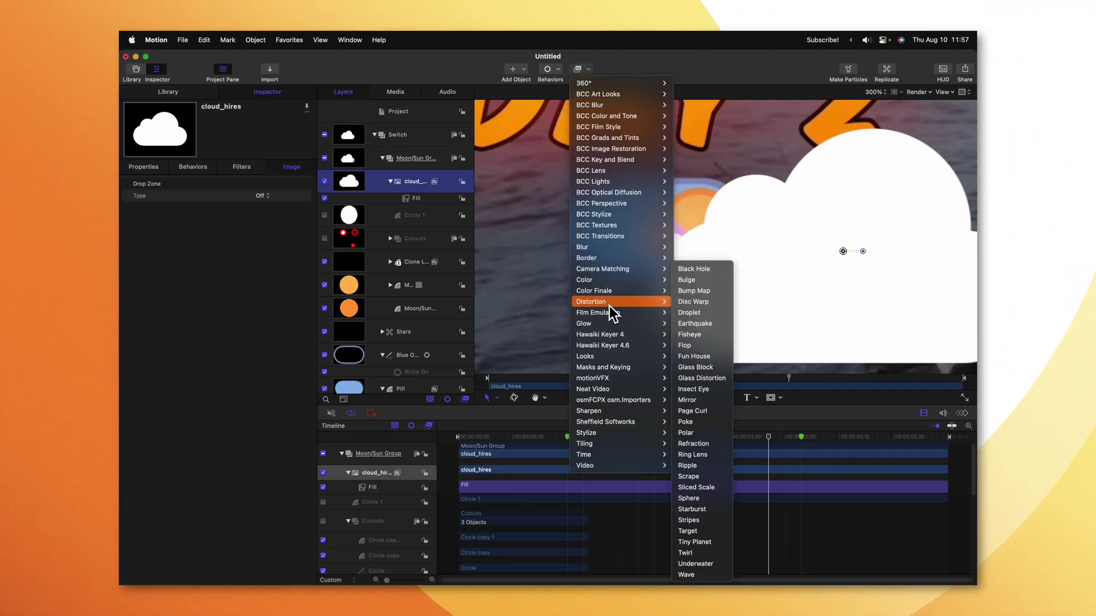
{"action": "left_click", "coordinate": [697, 346]}
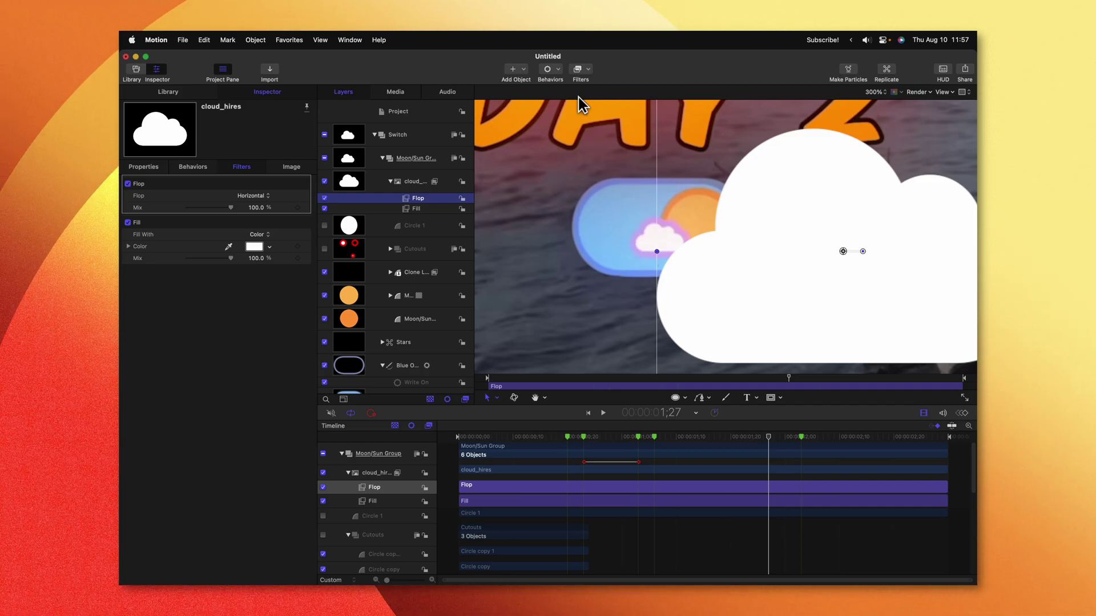
{"action": "left_click", "coordinate": [581, 71]}
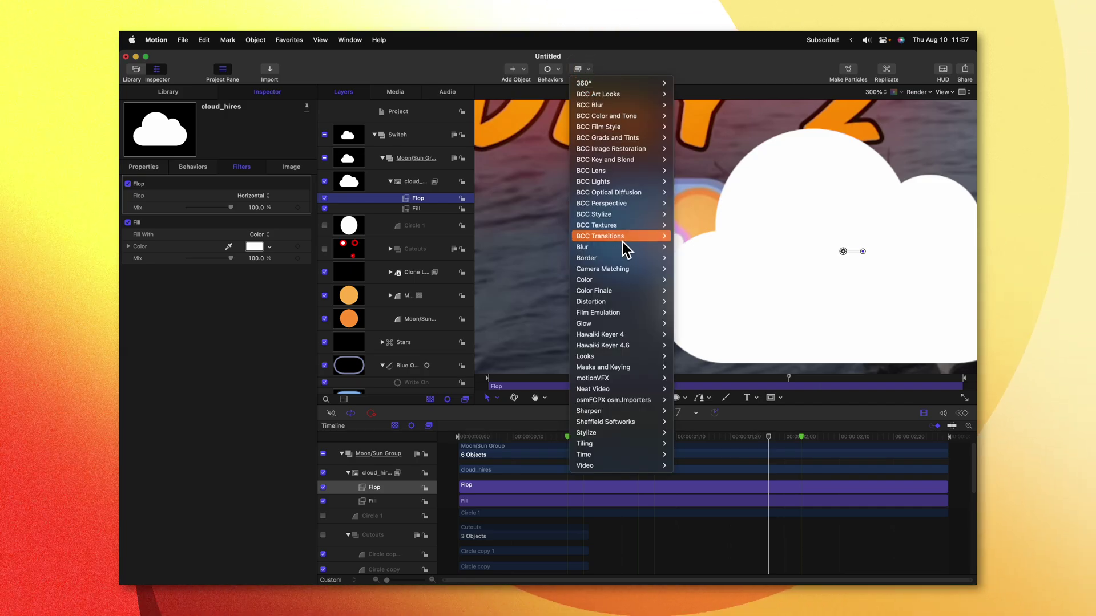
{"action": "mouse_move", "coordinate": [625, 258]}
{"action": "left_click", "coordinate": [698, 280]}
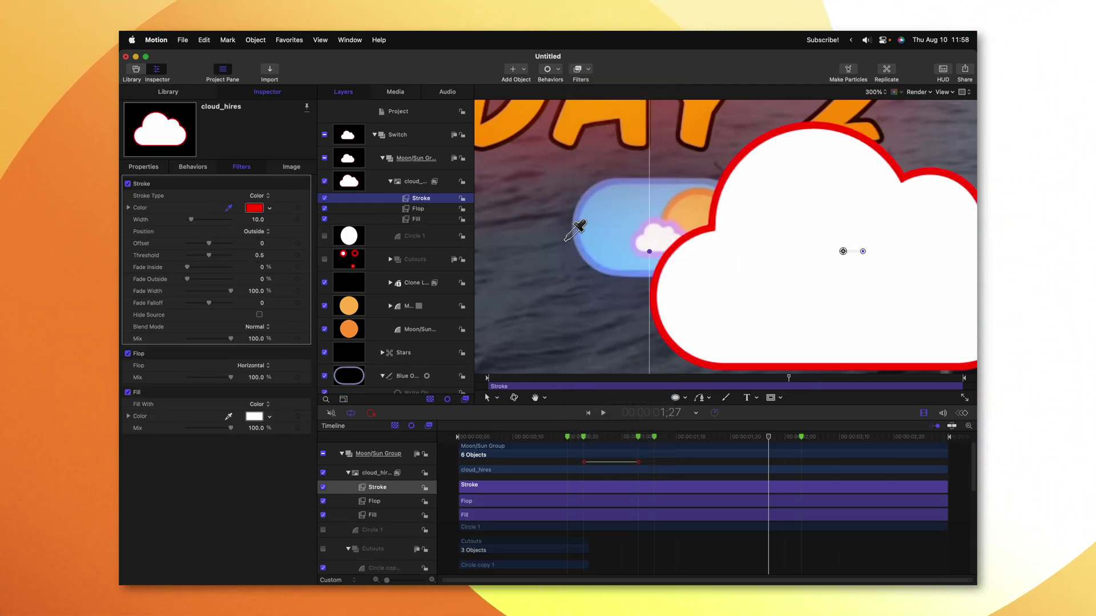
{"action": "left_click", "coordinate": [635, 236]}
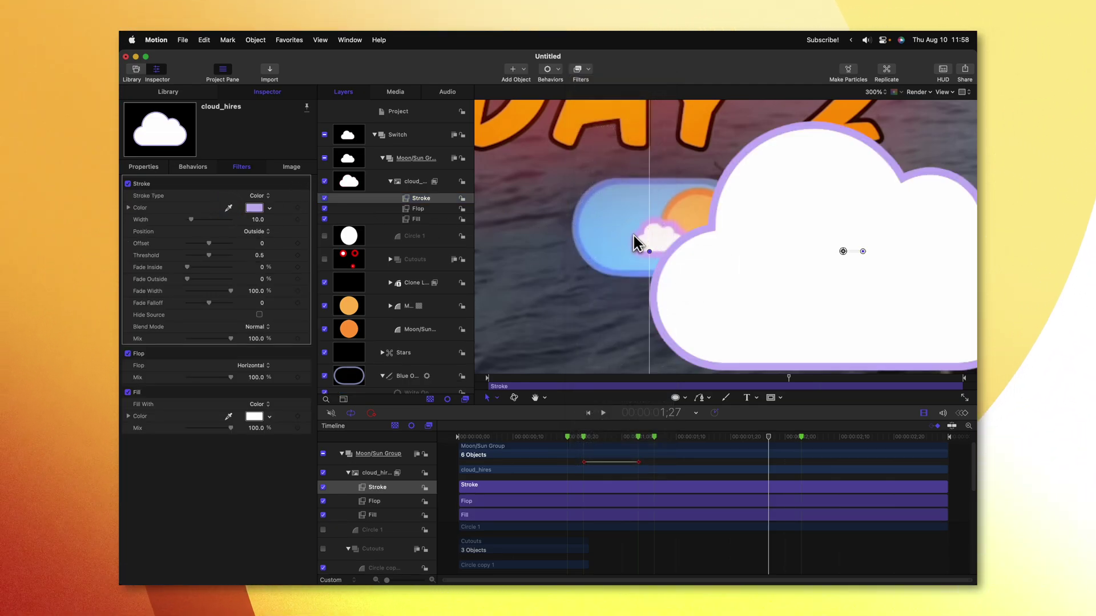
Step: Set the scale of the cloud_hires image to 12%
{"action": "left_click", "coordinate": [356, 178]}
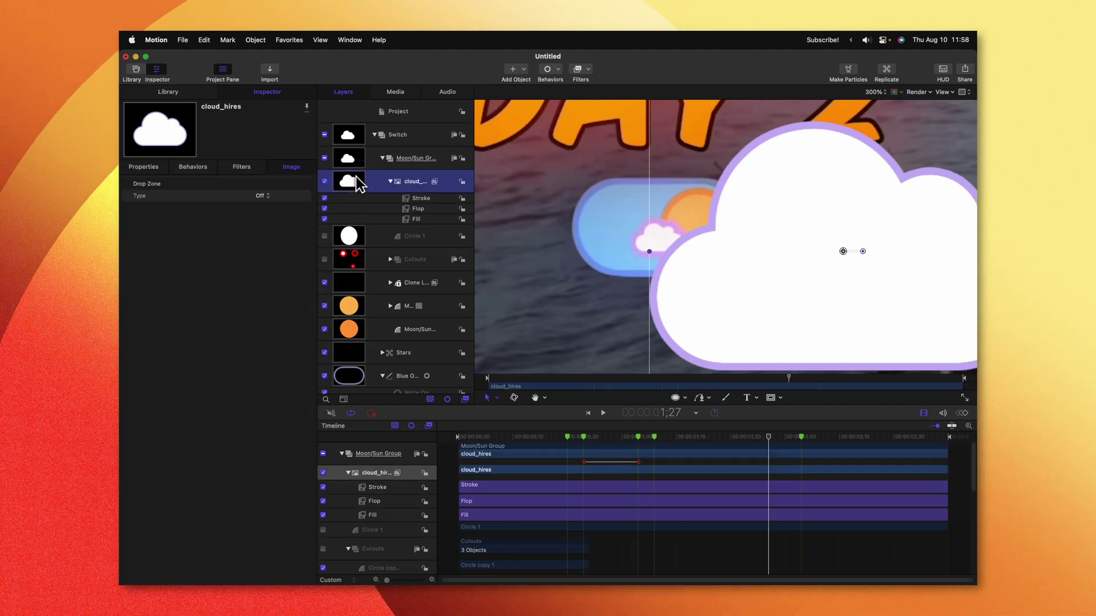
{"action": "left_click", "coordinate": [137, 168]}
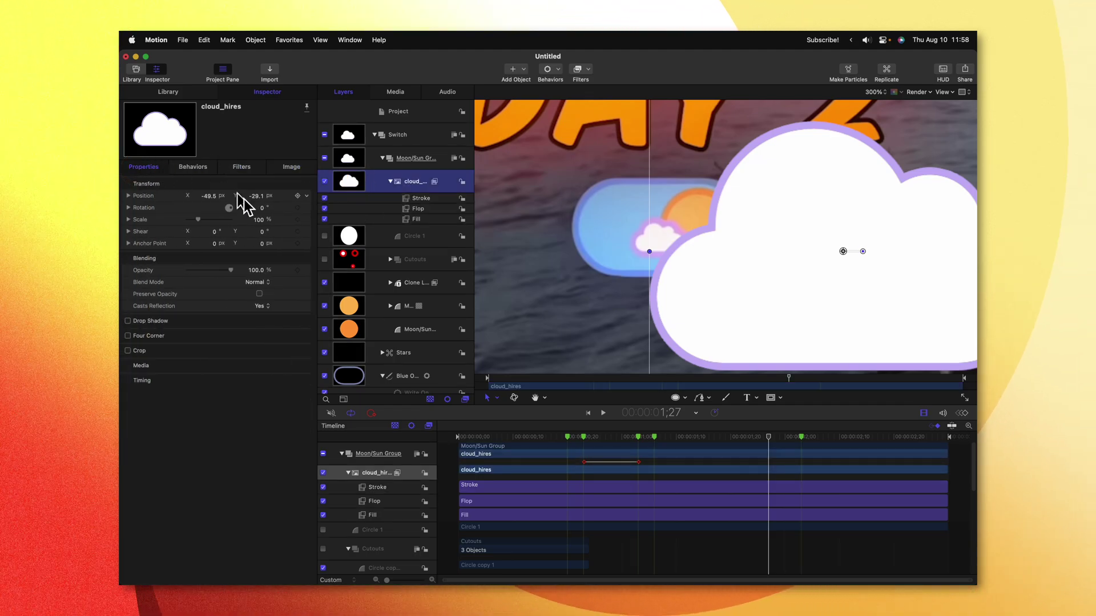
{"action": "double_click", "coordinate": [258, 220]}
{"action": "type", "text": "12"}
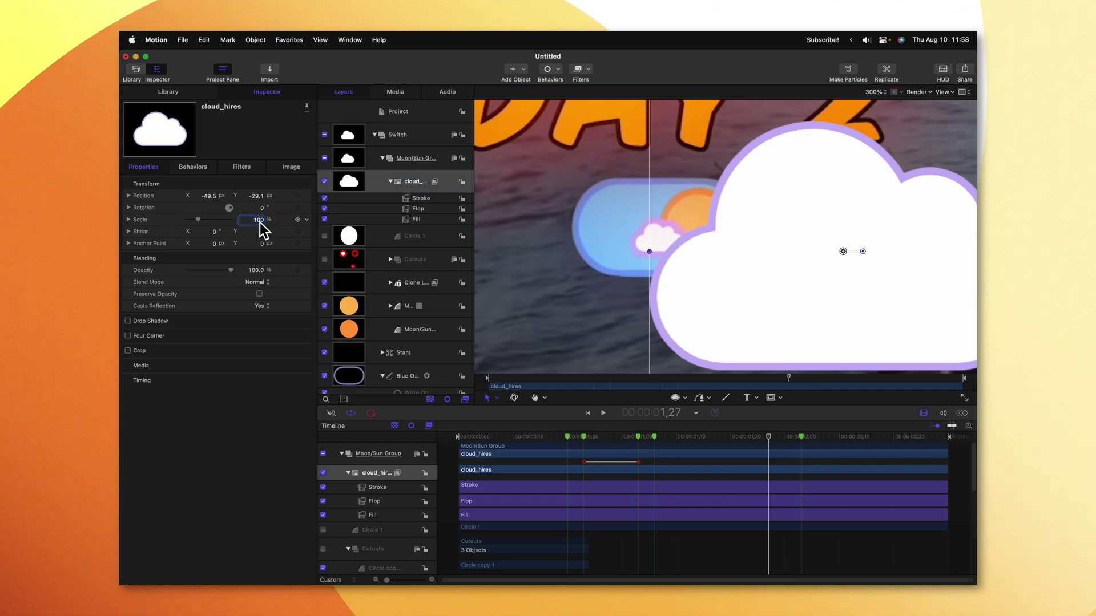
{"action": "key", "text": "Return"}
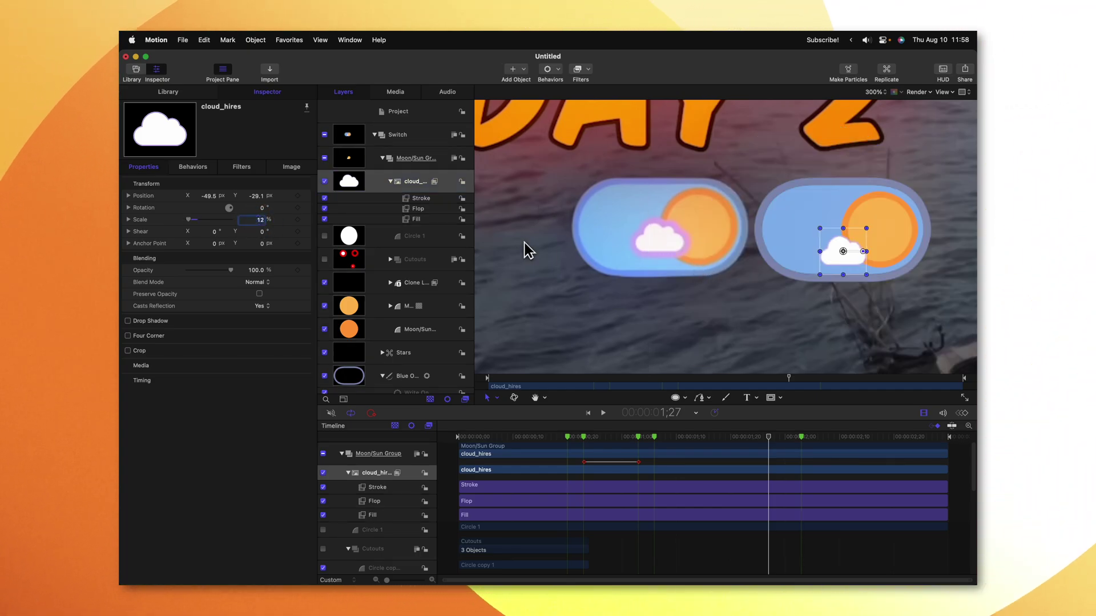
Step: Move the cloud up to about Y -13.1 px and widen its purple stroke to match the reference
{"action": "left_click_drag", "start_coordinate": [847, 260], "coordinate": [843, 248]}
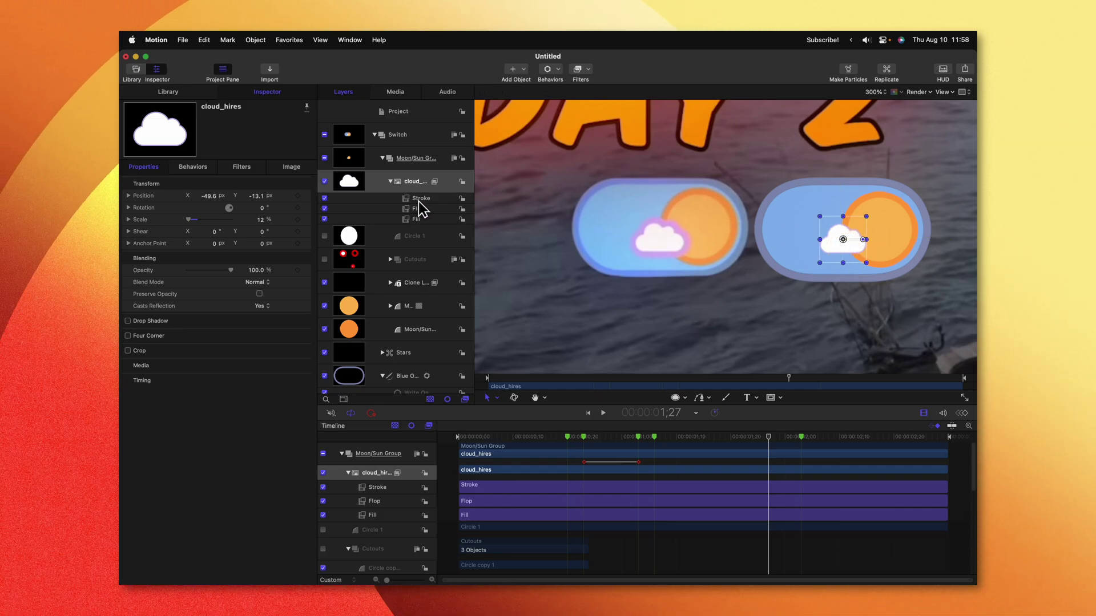
{"action": "left_click_drag", "start_coordinate": [193, 221], "coordinate": [225, 221]}
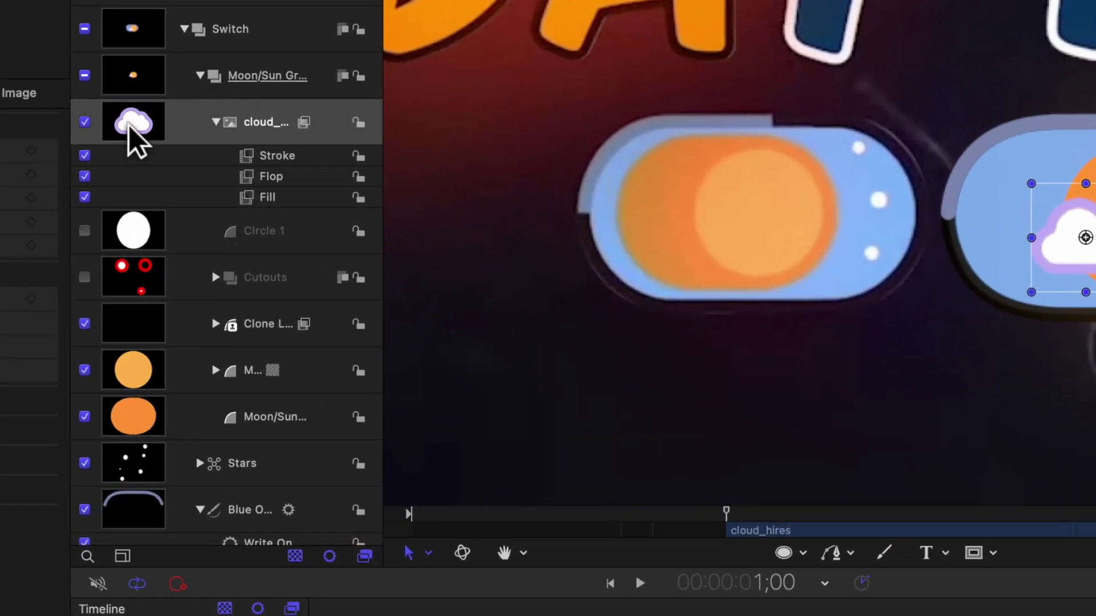
Step: Move cloud_hires out of the Moon/Sun Group into the Switch group, and reposition it at about X 0.5, Y -13.1 px
{"action": "left_click_drag", "start_coordinate": [137, 60], "coordinate": [135, 56]}
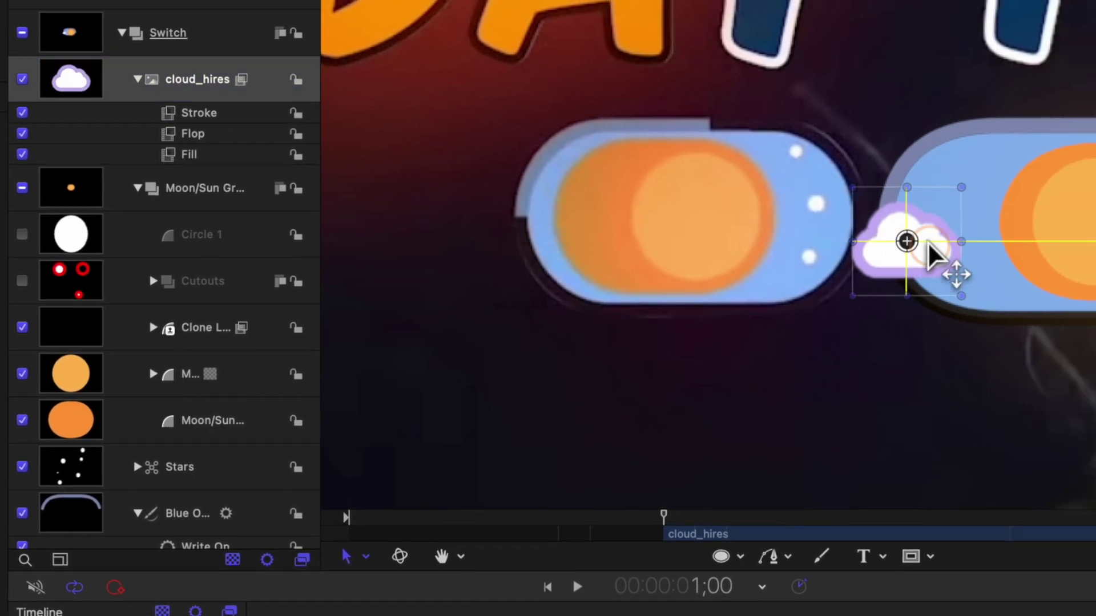
{"action": "left_click_drag", "start_coordinate": [995, 251], "coordinate": [1084, 234]}
{"action": "left_click_drag", "start_coordinate": [871, 246], "coordinate": [890, 252]}
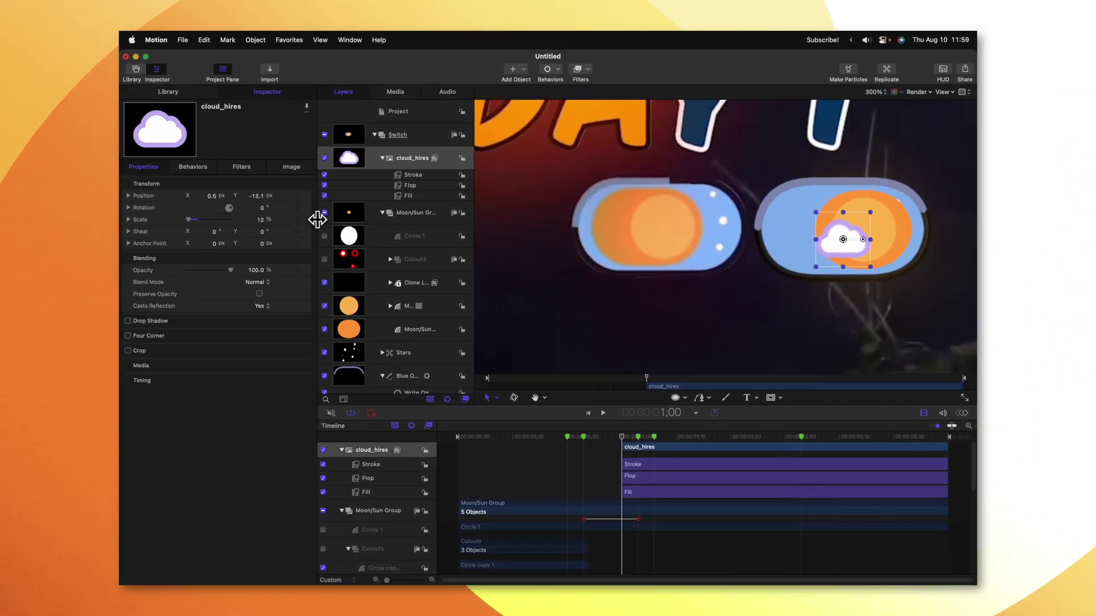
Step: Add an Overshoot parameter behavior to the cloud_hires scale and set its start value to -12%
{"action": "mouse_move", "coordinate": [402, 325]}
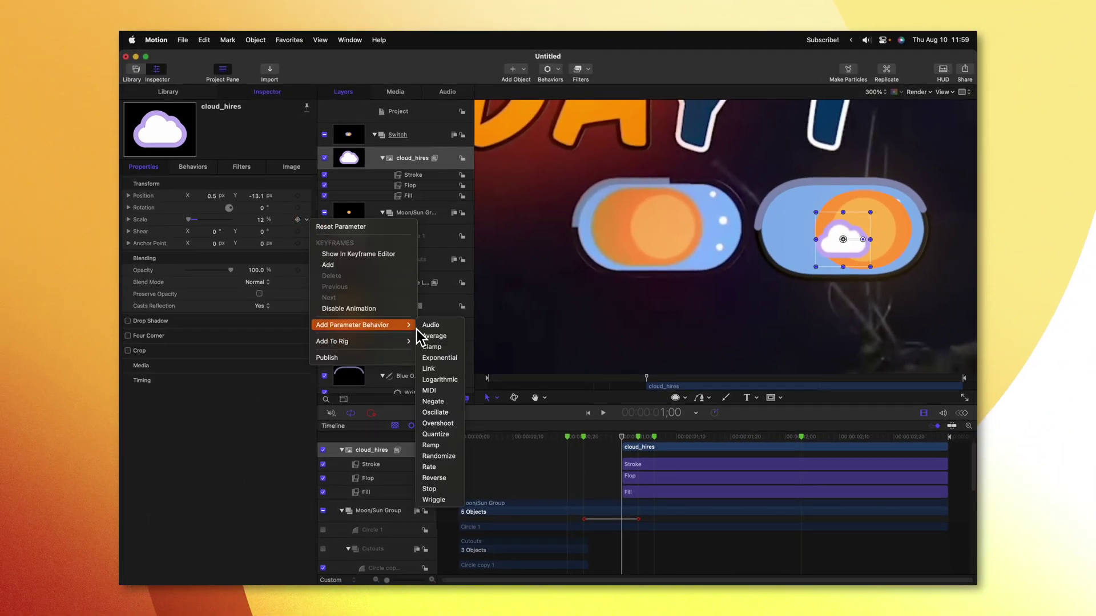
{"action": "left_click", "coordinate": [444, 412]}
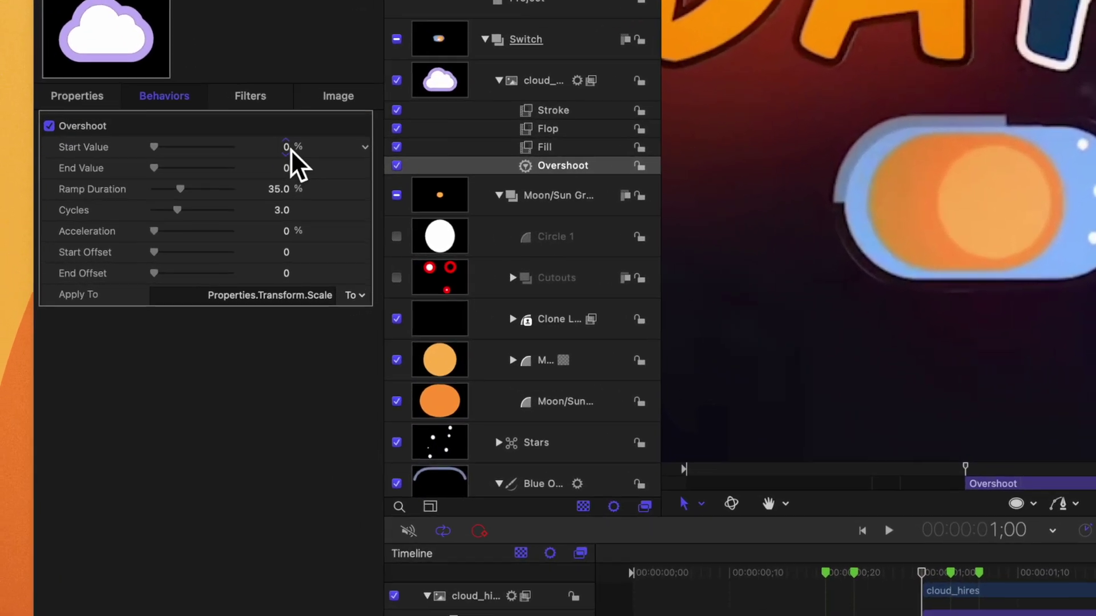
{"action": "left_click", "coordinate": [274, 181]}
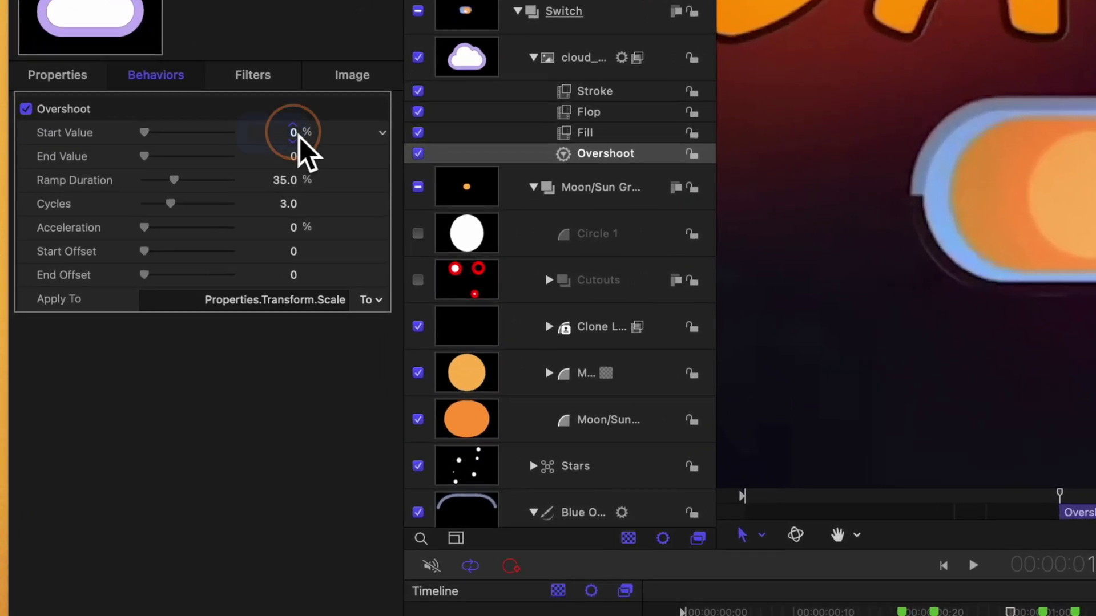
{"action": "type", "text": "-12"}
{"action": "key", "text": "Return"}
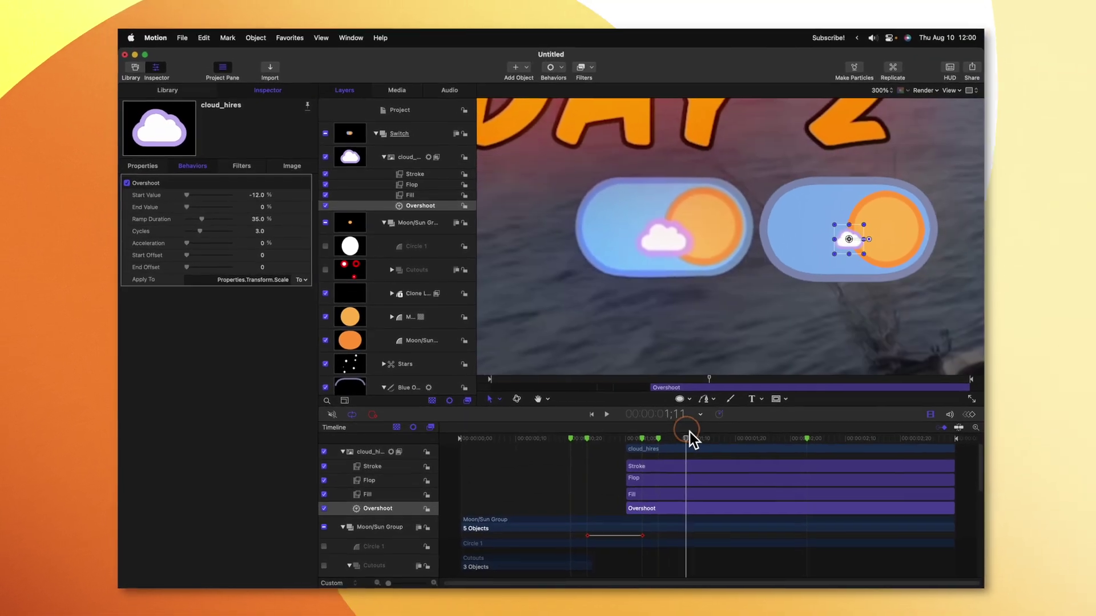
Step: Trim the Overshoot behavior's out point to 1;16, once the reference cloud has settled at full size
{"action": "left_click", "coordinate": [1094, 608]}
{"action": "left_click_drag", "start_coordinate": [697, 432], "coordinate": [709, 428]}
{"action": "key", "text": "alt+bracketright"}
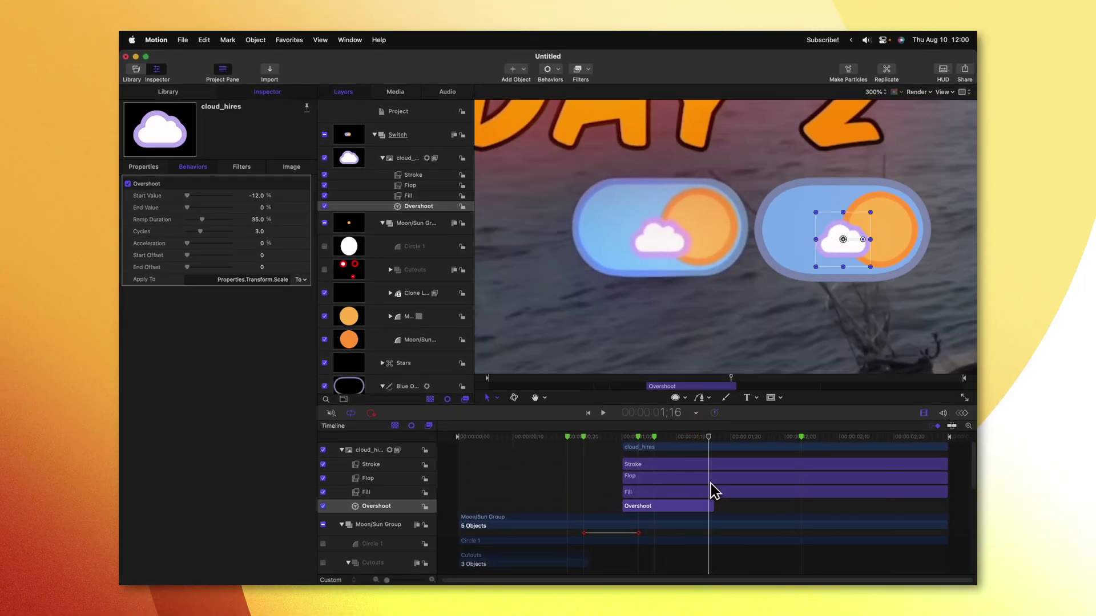
Step: Set the Overshoot's acceleration to 100%, ramp duration to about 24% and cycles to 1.5
{"action": "left_click_drag", "start_coordinate": [660, 437], "coordinate": [660, 437]}
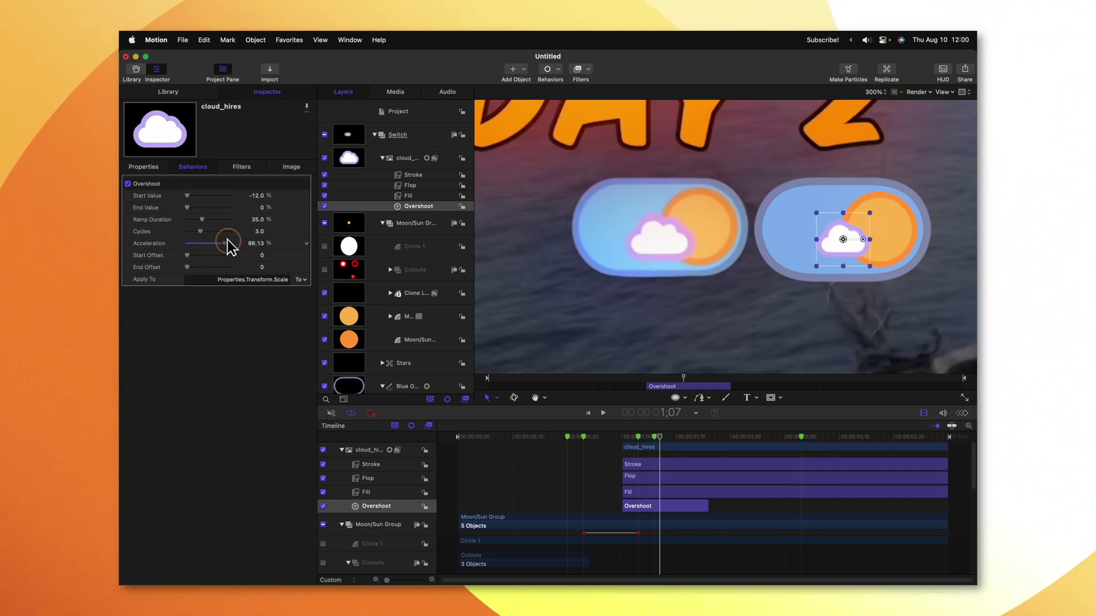
{"action": "left_click", "coordinate": [201, 220]}
{"action": "left_click_drag", "start_coordinate": [200, 220], "coordinate": [194, 220]}
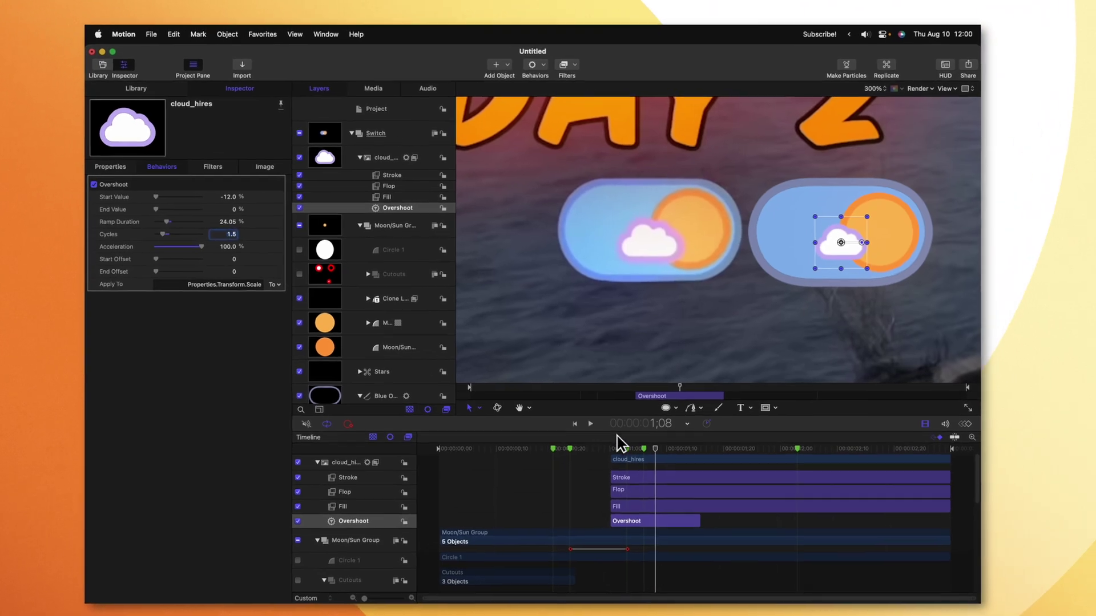
{"action": "left_click", "coordinate": [627, 437]}
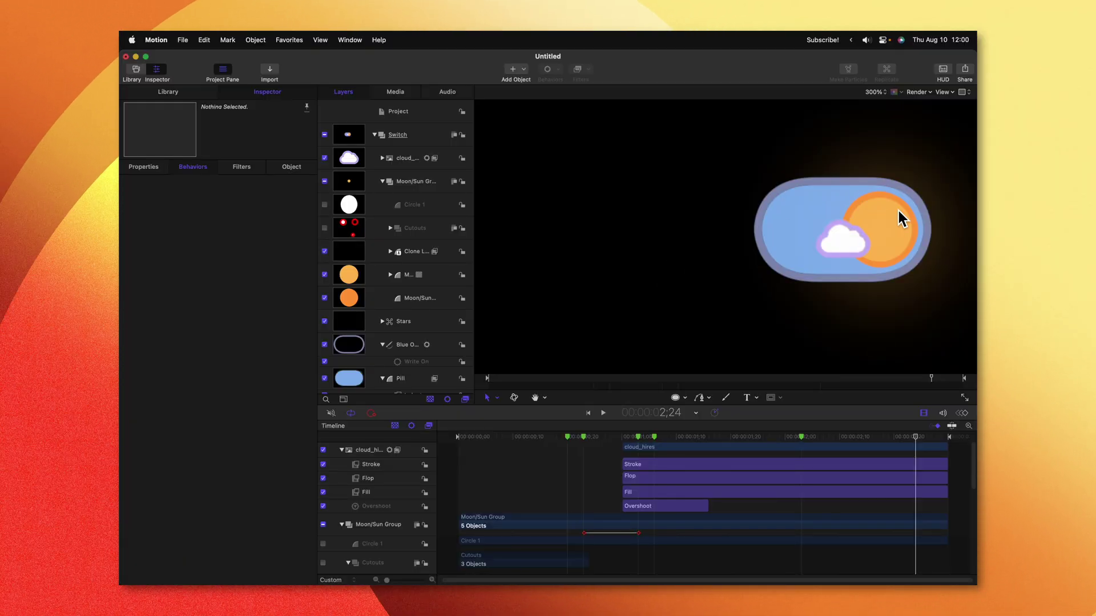
Step: Collapse the Switch group and keyframe its scale at 100% on frame 2 and on the first marker at frame 20
{"action": "left_click", "coordinate": [375, 136]}
{"action": "left_click", "coordinate": [409, 140]}
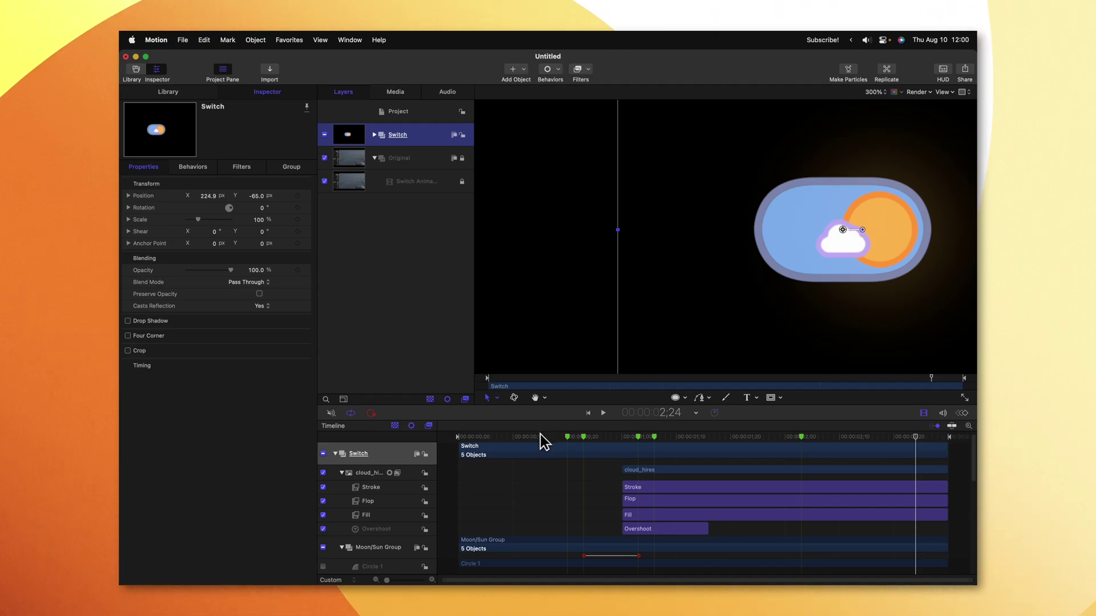
{"action": "left_click_drag", "start_coordinate": [540, 434], "coordinate": [469, 436]}
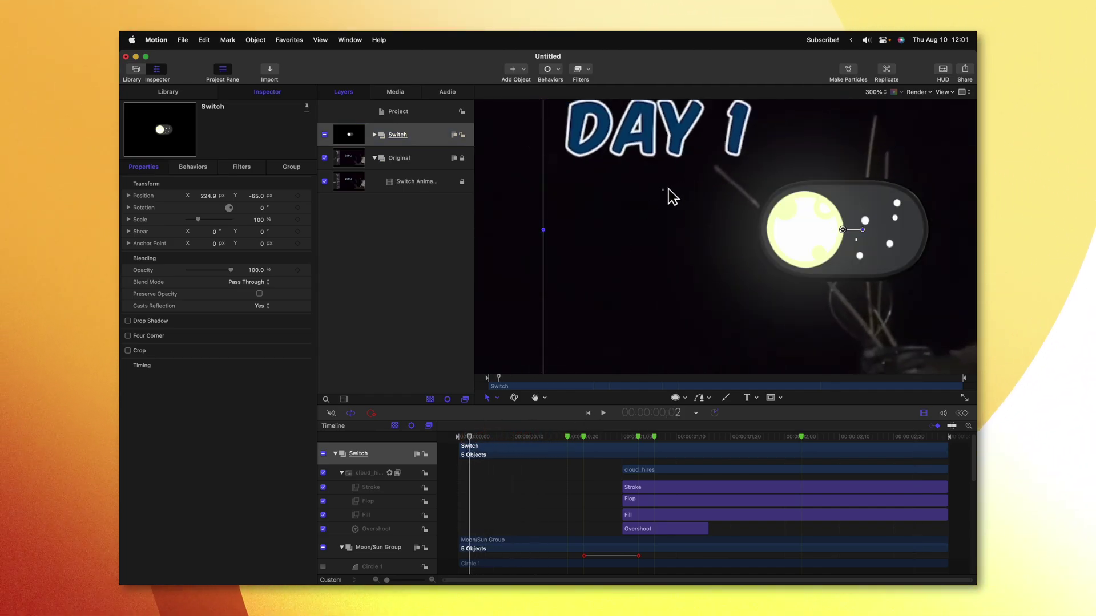
{"action": "left_click", "coordinate": [298, 219]}
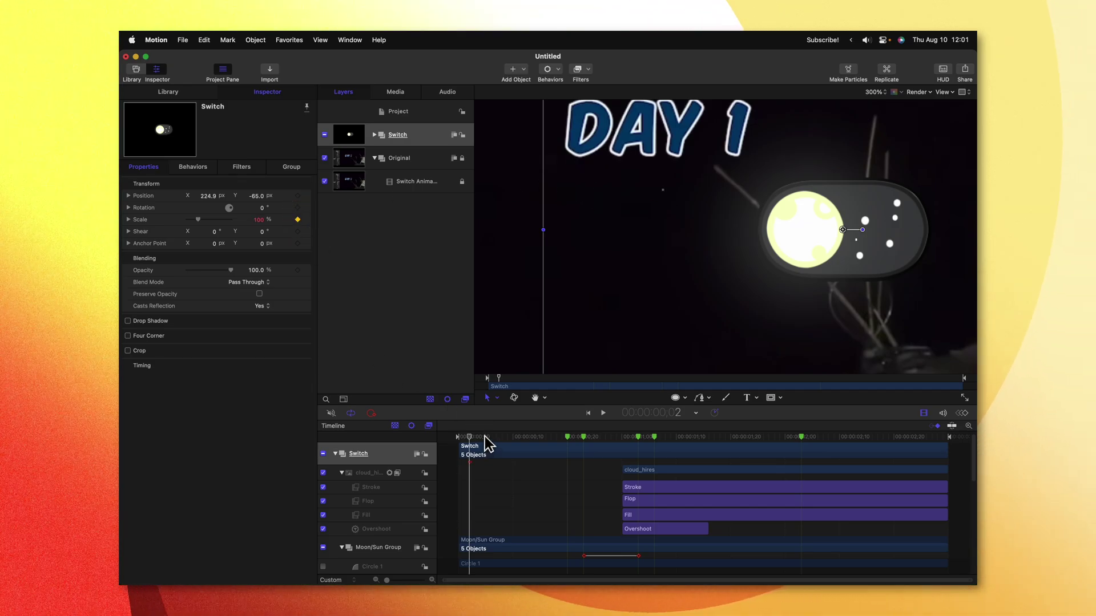
{"action": "left_click_drag", "start_coordinate": [484, 437], "coordinate": [565, 439]}
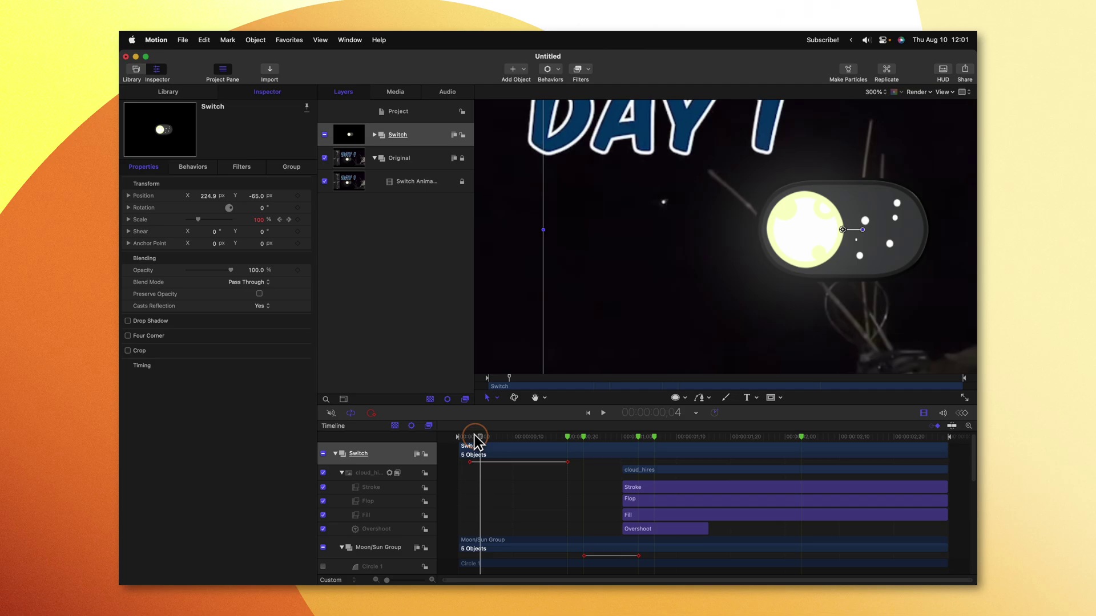
{"action": "left_click_drag", "start_coordinate": [478, 440], "coordinate": [558, 444]}
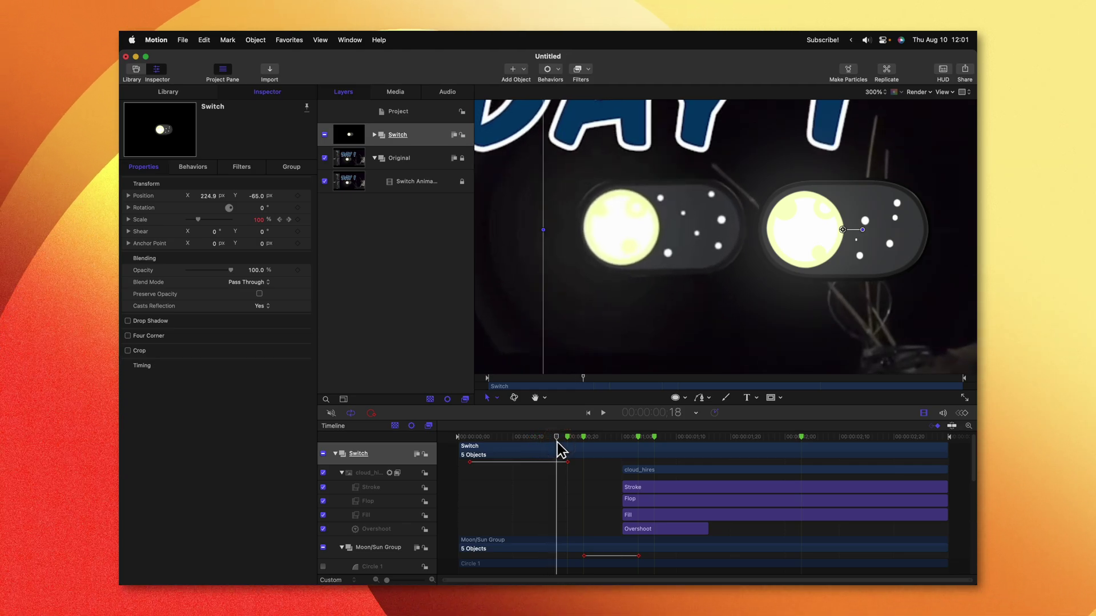
Step: Show the Keyframe Editor and set the Switch group's scale keyframe at frame 2 to 0%
{"action": "left_click", "coordinate": [964, 413]}
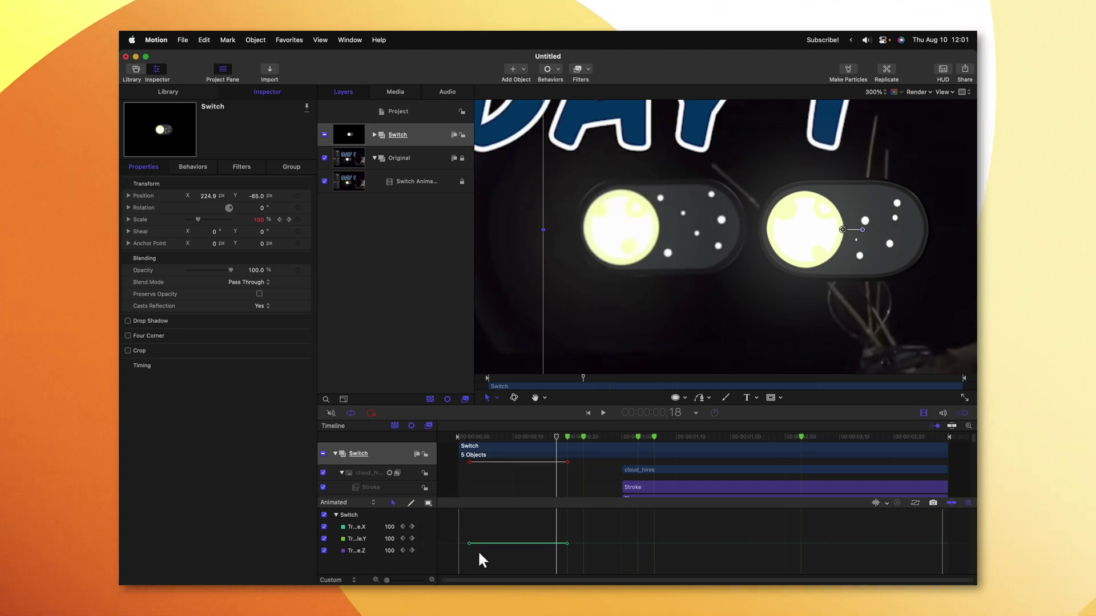
{"action": "left_click", "coordinate": [280, 220]}
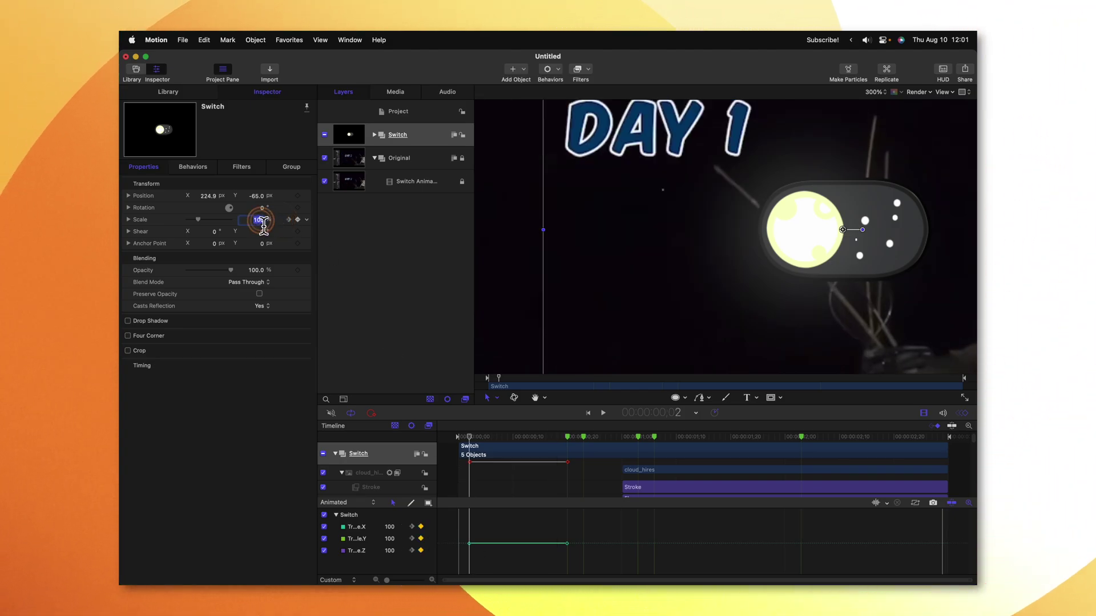
{"action": "type", "text": "0"}
{"action": "key", "text": "Return"}
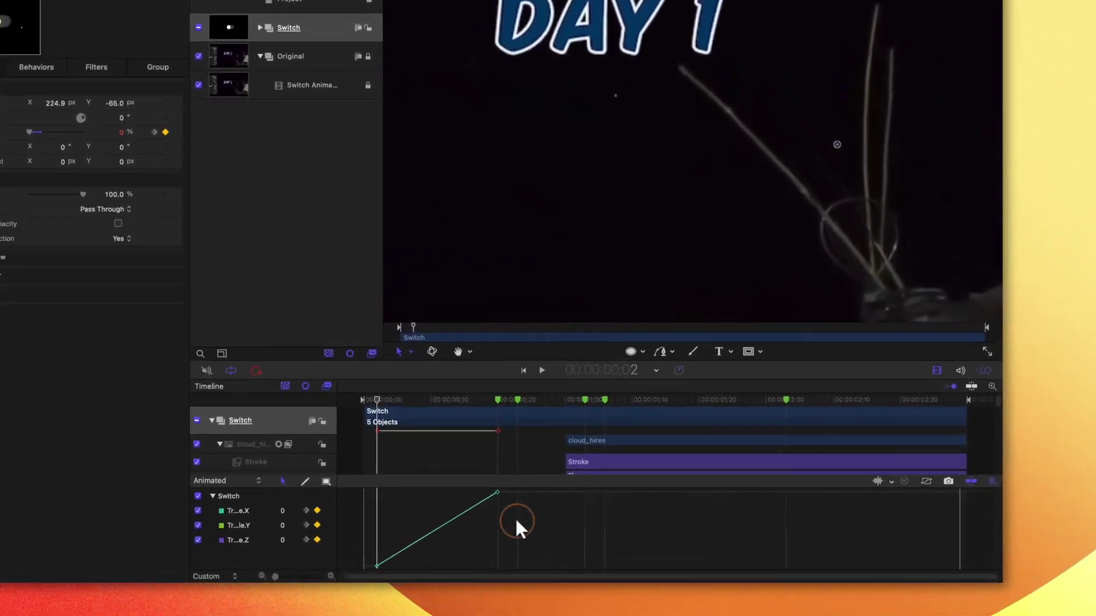
Step: Smooth the Switch scale-up keyframes and extend both curve handles into a steep S-curve, then play back the result
{"action": "left_click", "coordinate": [576, 538]}
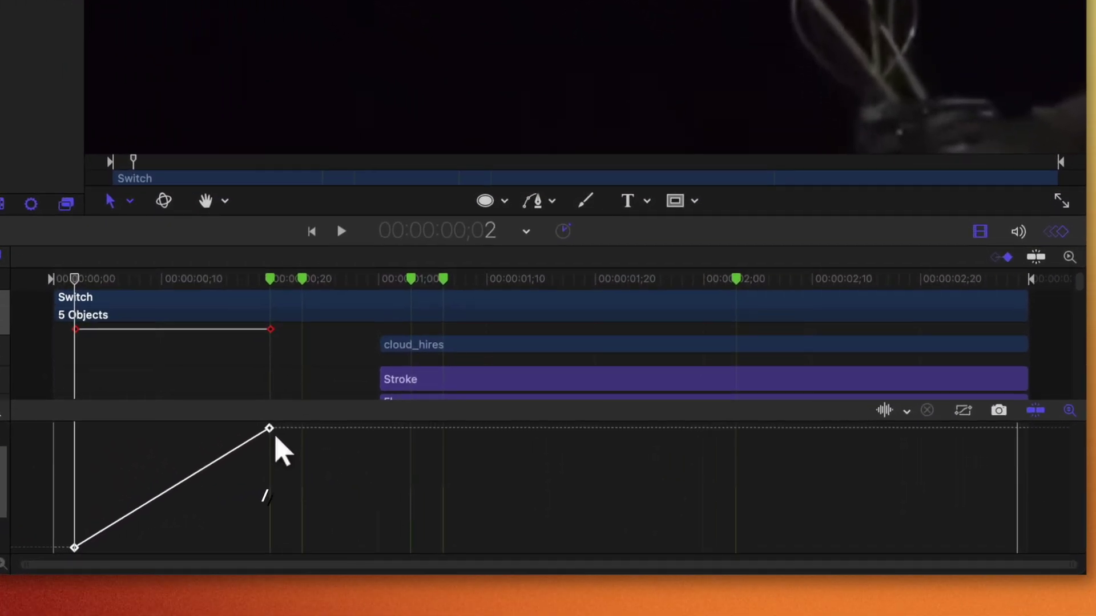
{"action": "right_click", "coordinate": [269, 428]}
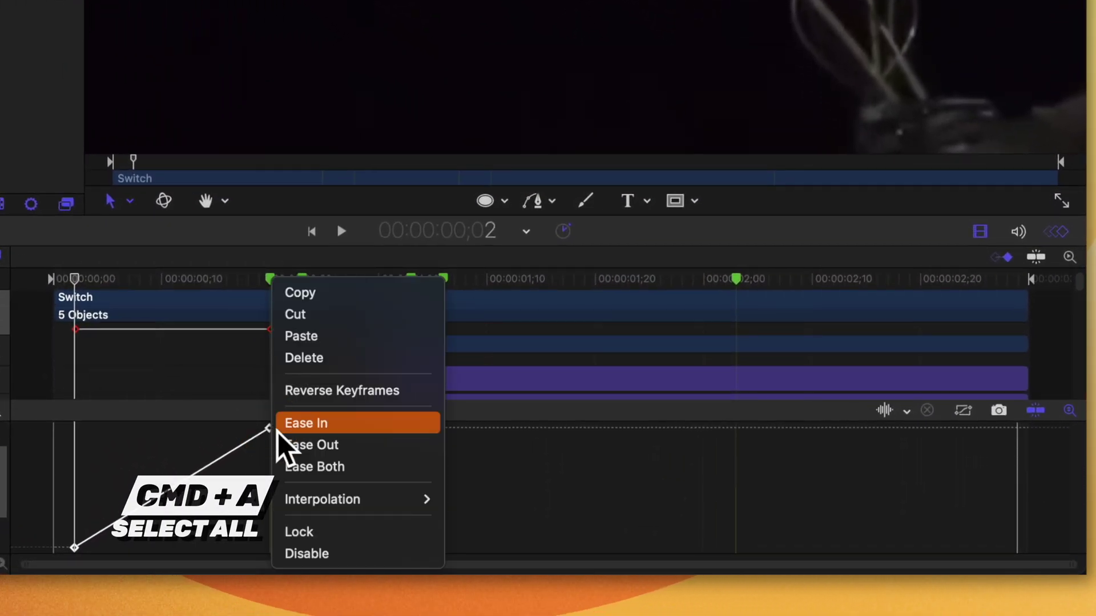
{"action": "left_click", "coordinate": [461, 494]}
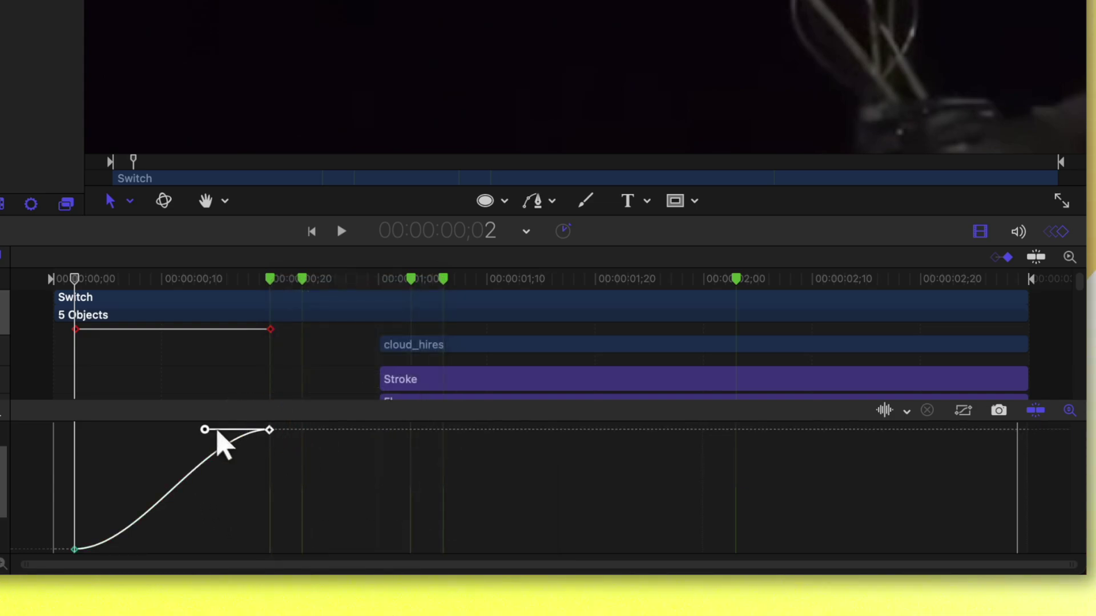
{"action": "left_click_drag", "start_coordinate": [158, 428], "coordinate": [132, 421]}
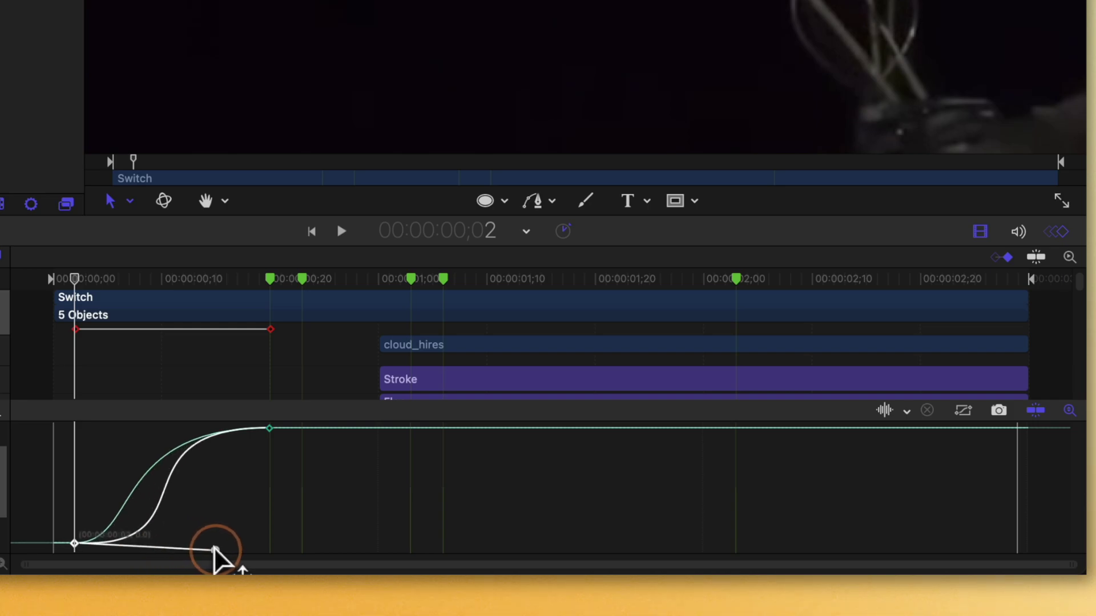
{"action": "left_click_drag", "start_coordinate": [235, 557], "coordinate": [262, 558]}
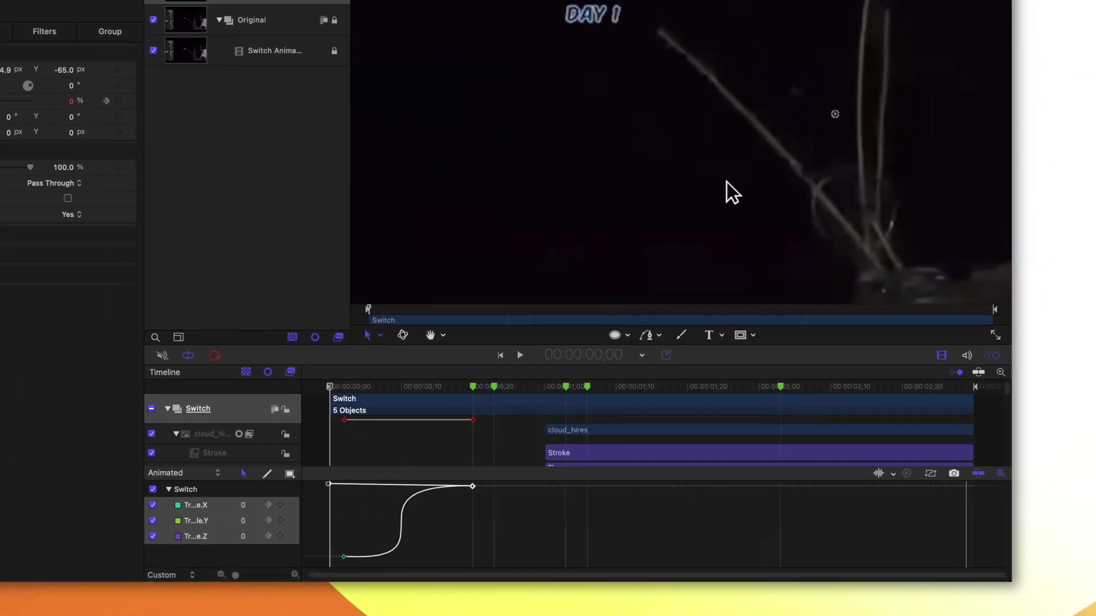
{"action": "key", "text": "space"}
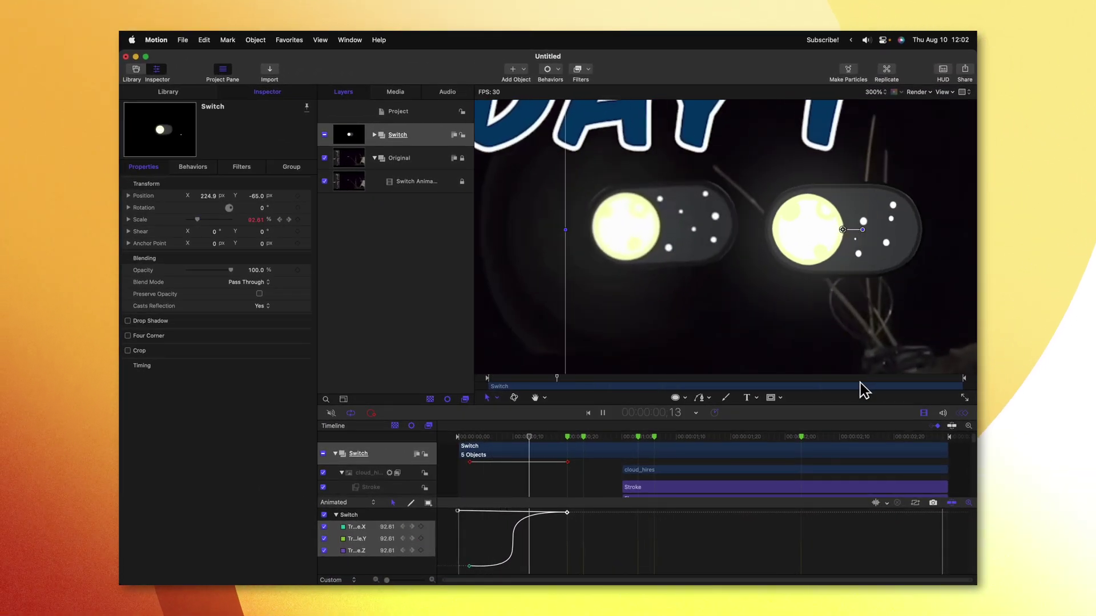
Step: Add a Logarithmic parameter behavior to the Switch group's Z rotation with a start value of 20°
{"action": "left_click", "coordinate": [517, 437]}
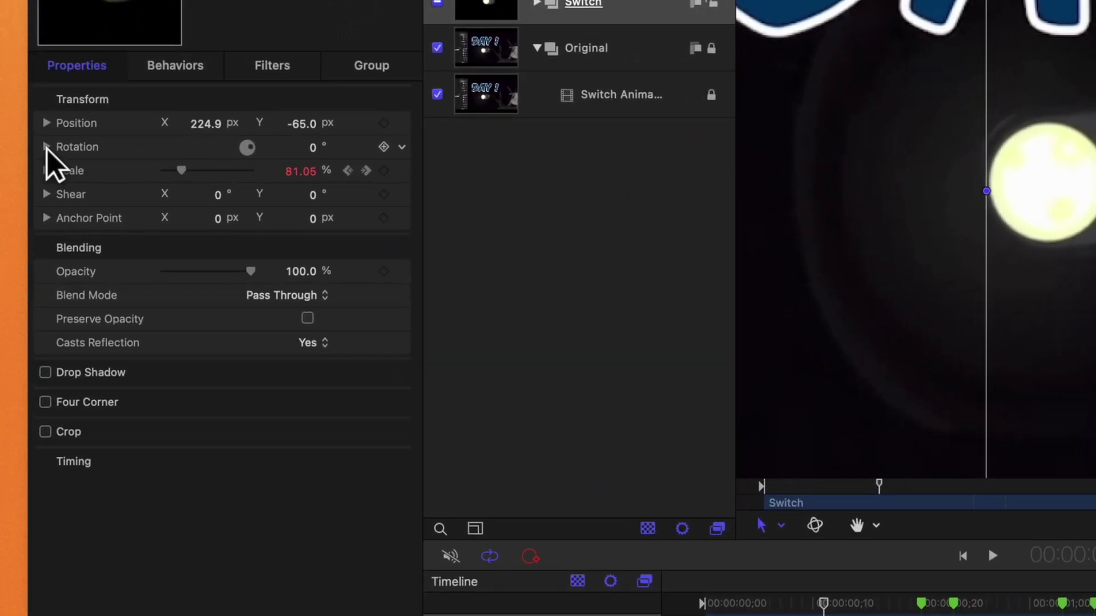
{"action": "left_click", "coordinate": [86, 177]}
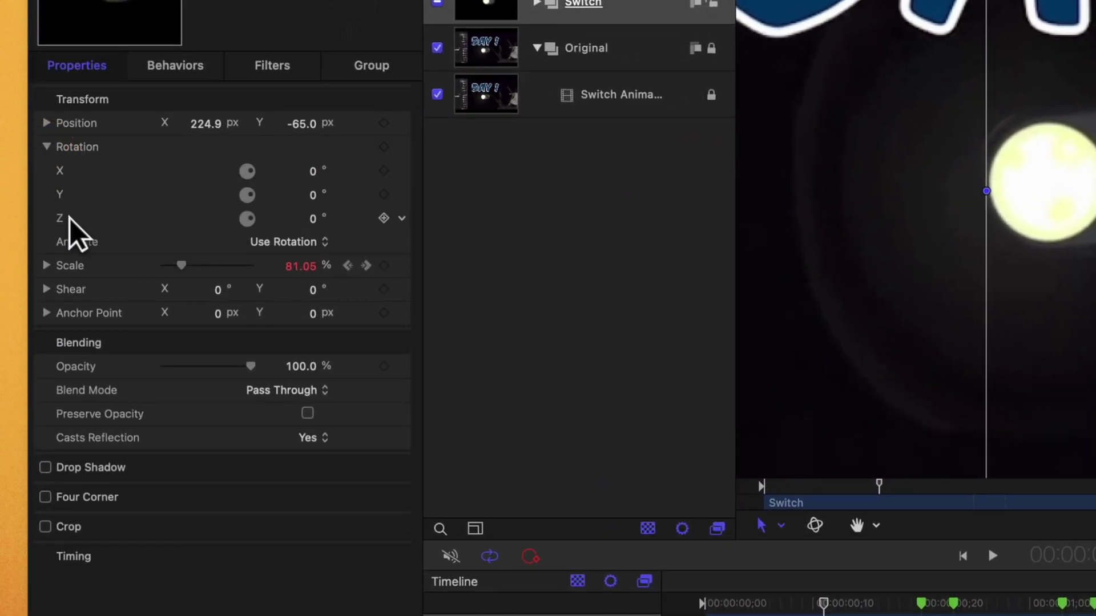
{"action": "left_click", "coordinate": [402, 219]}
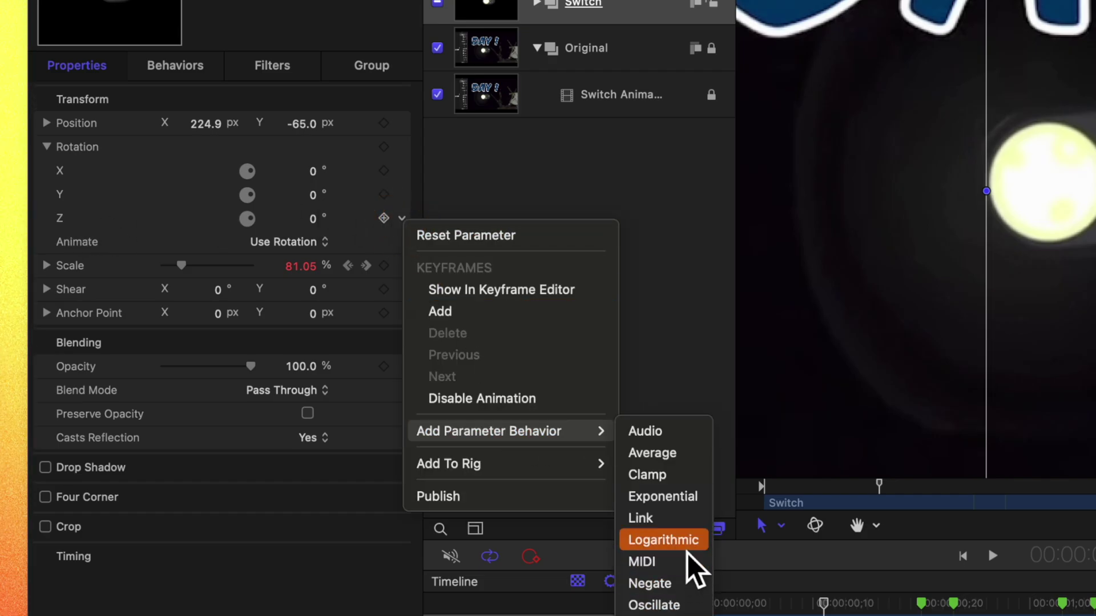
{"action": "left_click", "coordinate": [685, 546]}
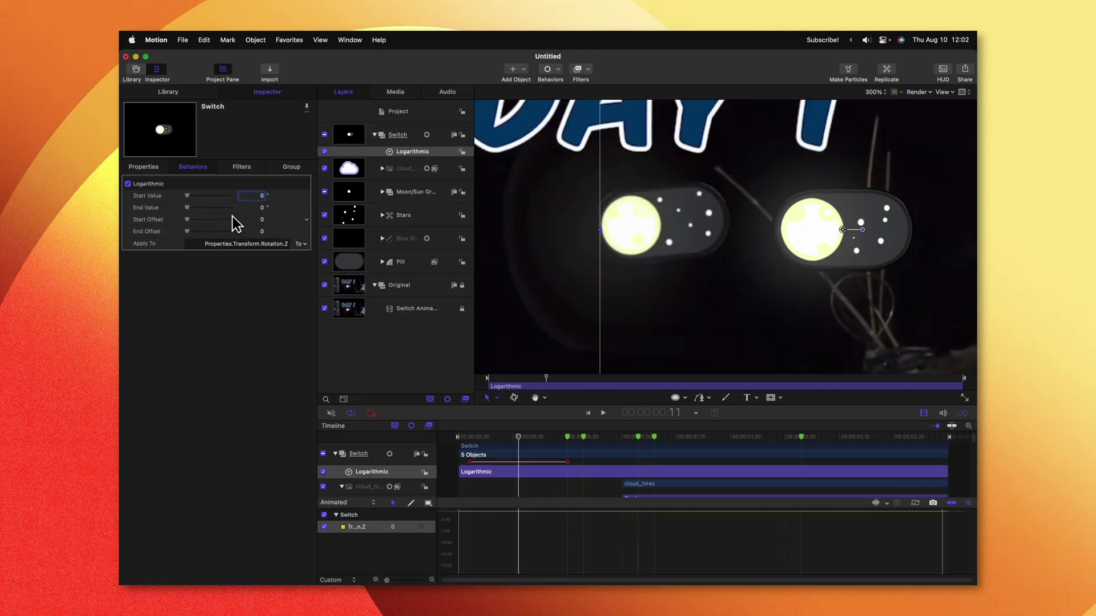
{"action": "type", "text": "20"}
{"action": "key", "text": "Return"}
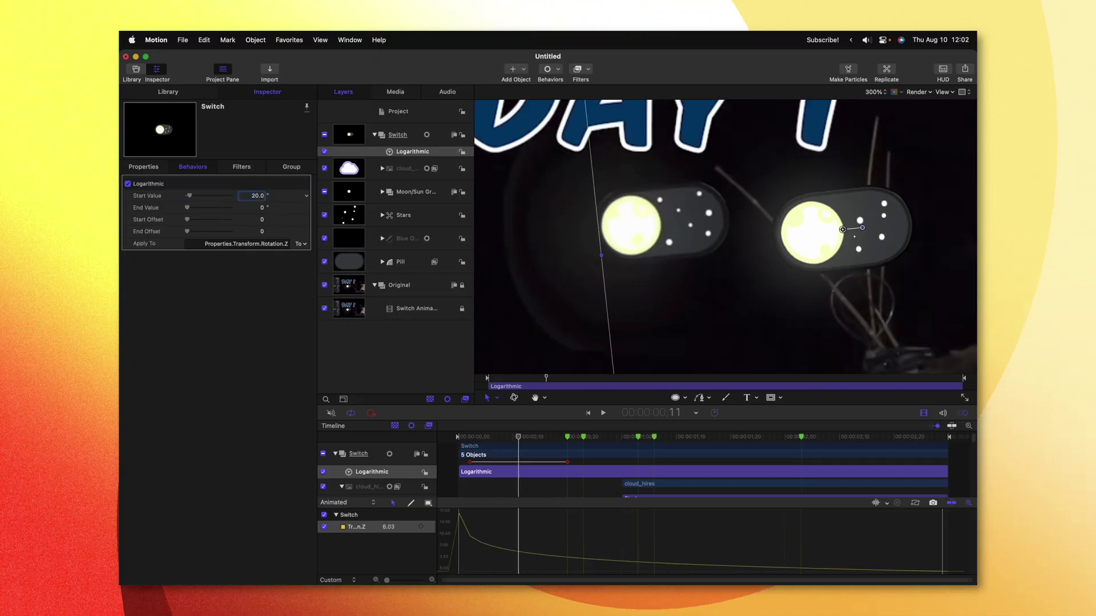
Step: Trim the Logarithmic behavior's out point to the first marker at frame 20
{"action": "key", "text": "super+minus"}
{"action": "left_click_drag", "start_coordinate": [502, 435], "coordinate": [569, 469]}
{"action": "key", "text": "alt+bracketright"}
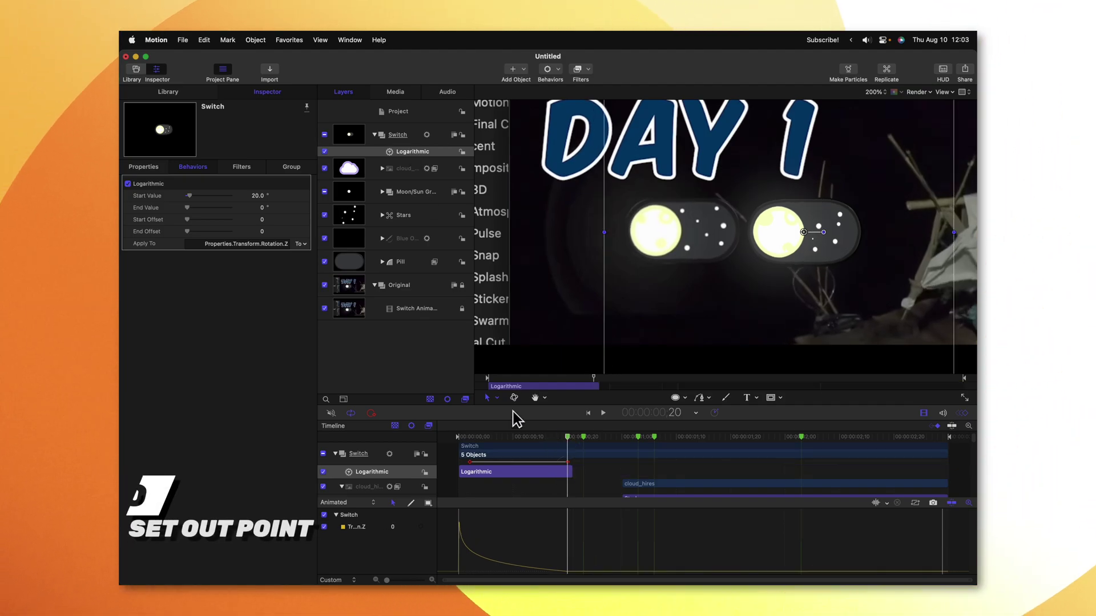
Step: Keyframe the Switch group's scale at 100% on the 2;03 marker and set it to 0% at 2;14
{"action": "mouse_move", "coordinate": [804, 439]}
{"action": "left_mouse_down"}
{"action": "mouse_move", "coordinate": [866, 444]}
{"action": "mouse_move", "coordinate": [802, 445]}
{"action": "left_mouse_up"}
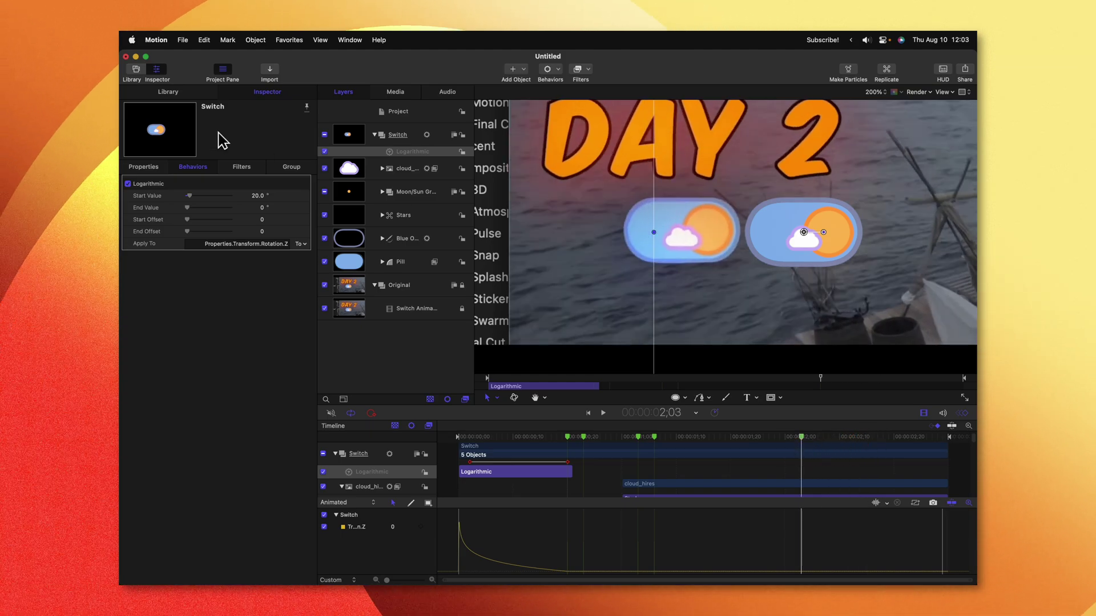
{"action": "left_click", "coordinate": [143, 166]}
{"action": "left_click", "coordinate": [345, 133]}
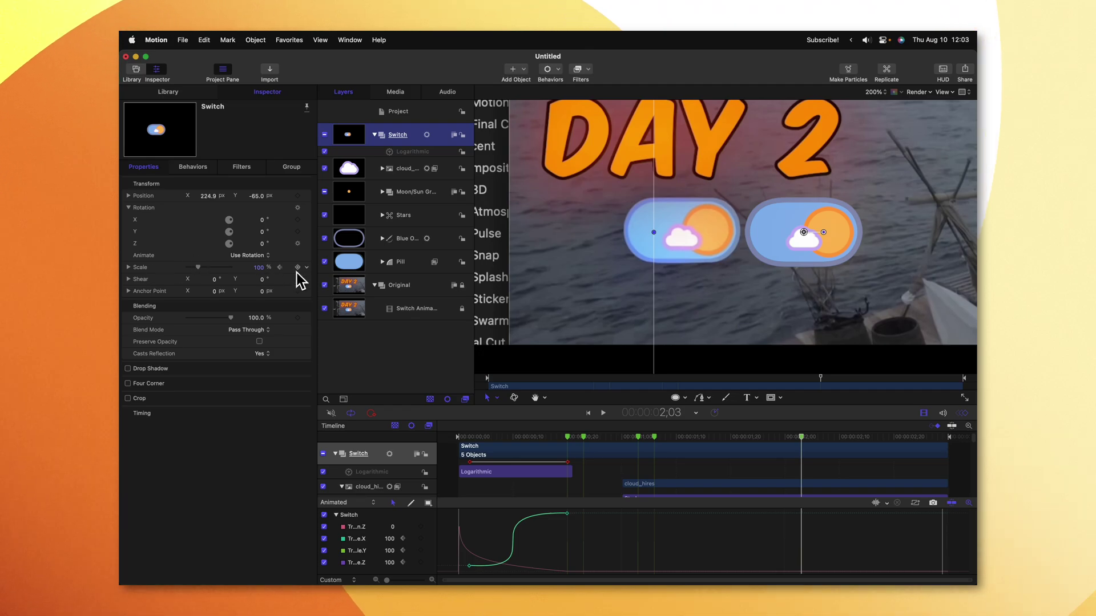
{"action": "left_click_drag", "start_coordinate": [825, 448], "coordinate": [861, 441]}
{"action": "double_click", "coordinate": [259, 267]}
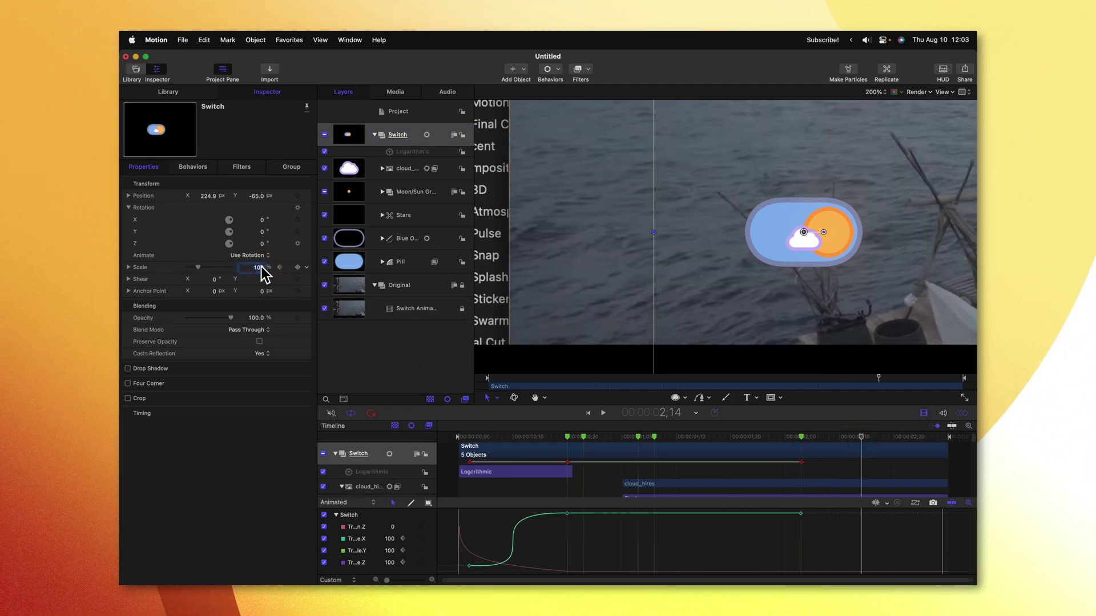
{"action": "type", "text": "0"}
{"action": "key", "text": "Return"}
Step: Smooth the Switch scale-down curve between 2;03 and 2;14 and play back the animation
{"action": "left_click", "coordinate": [789, 497]}
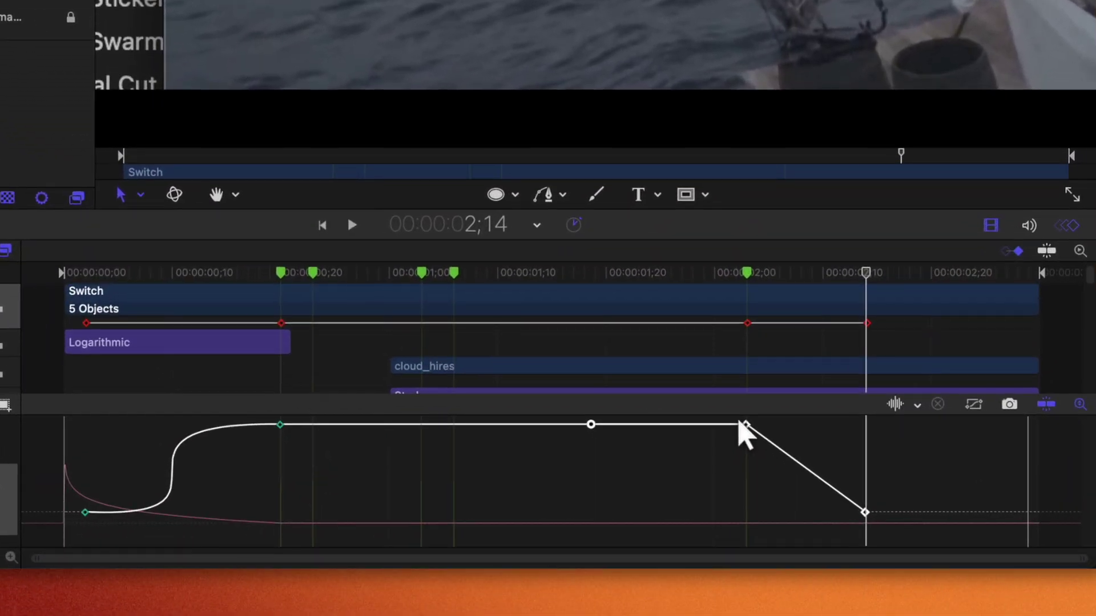
{"action": "left_click", "coordinate": [786, 462]}
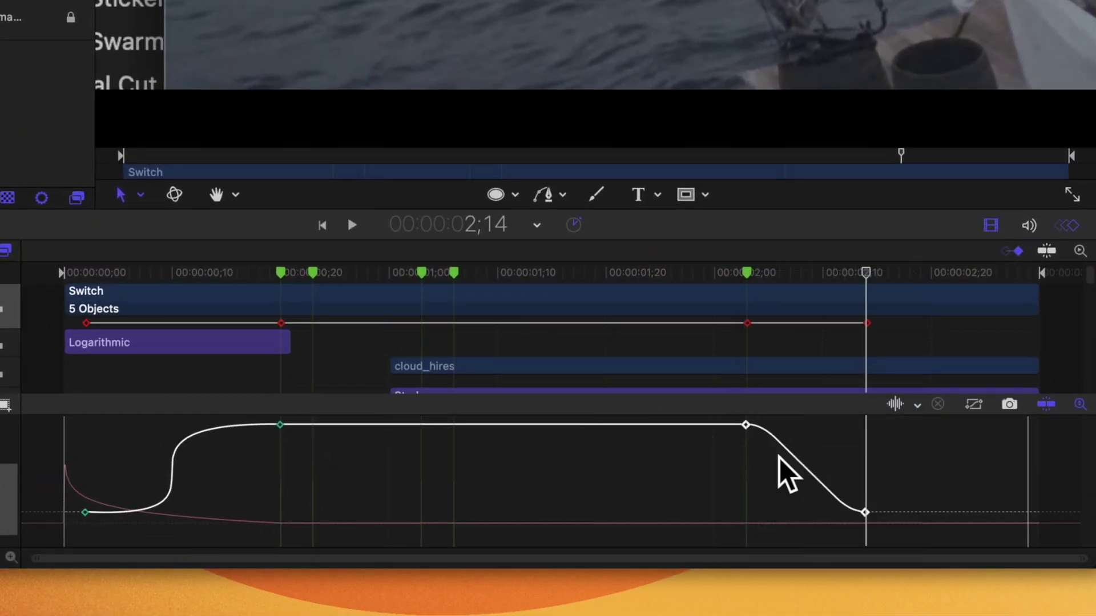
{"action": "key", "text": "space"}
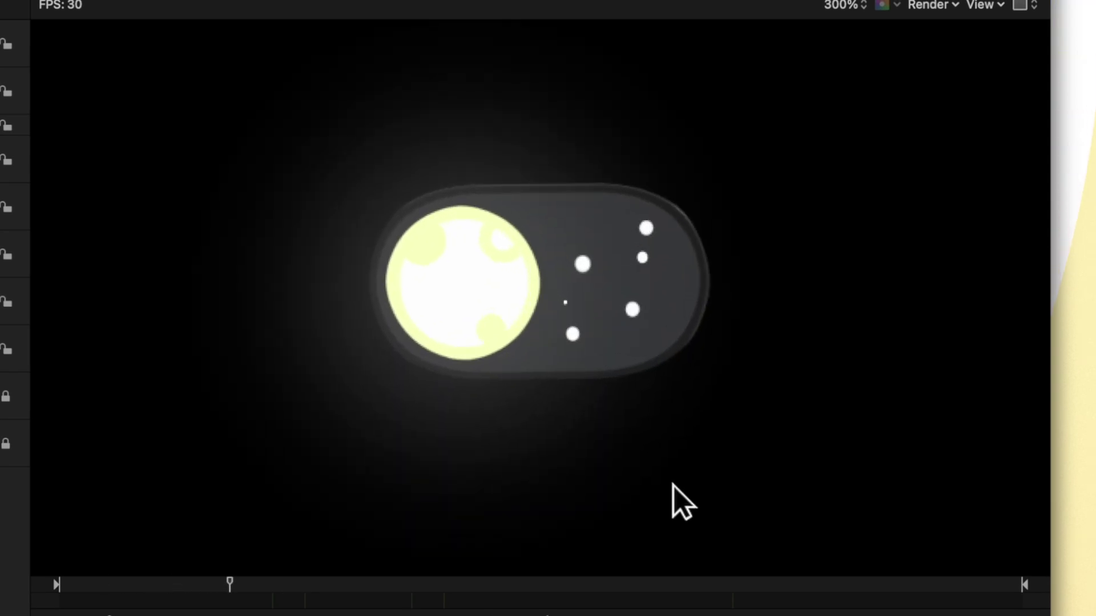